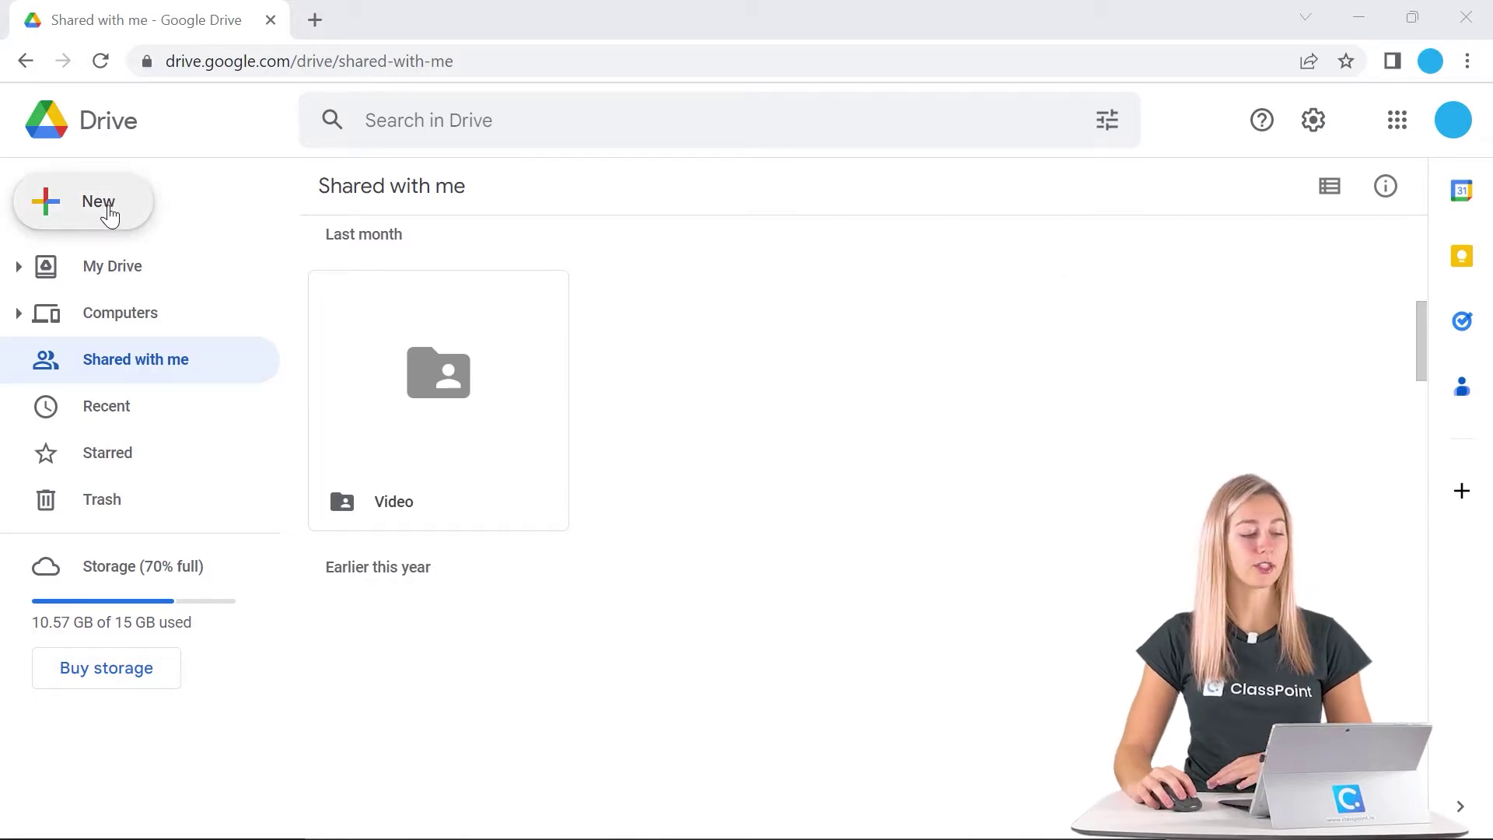
- Open the shared Video folder under Shared with me in Google Drive
left_click(107, 212)
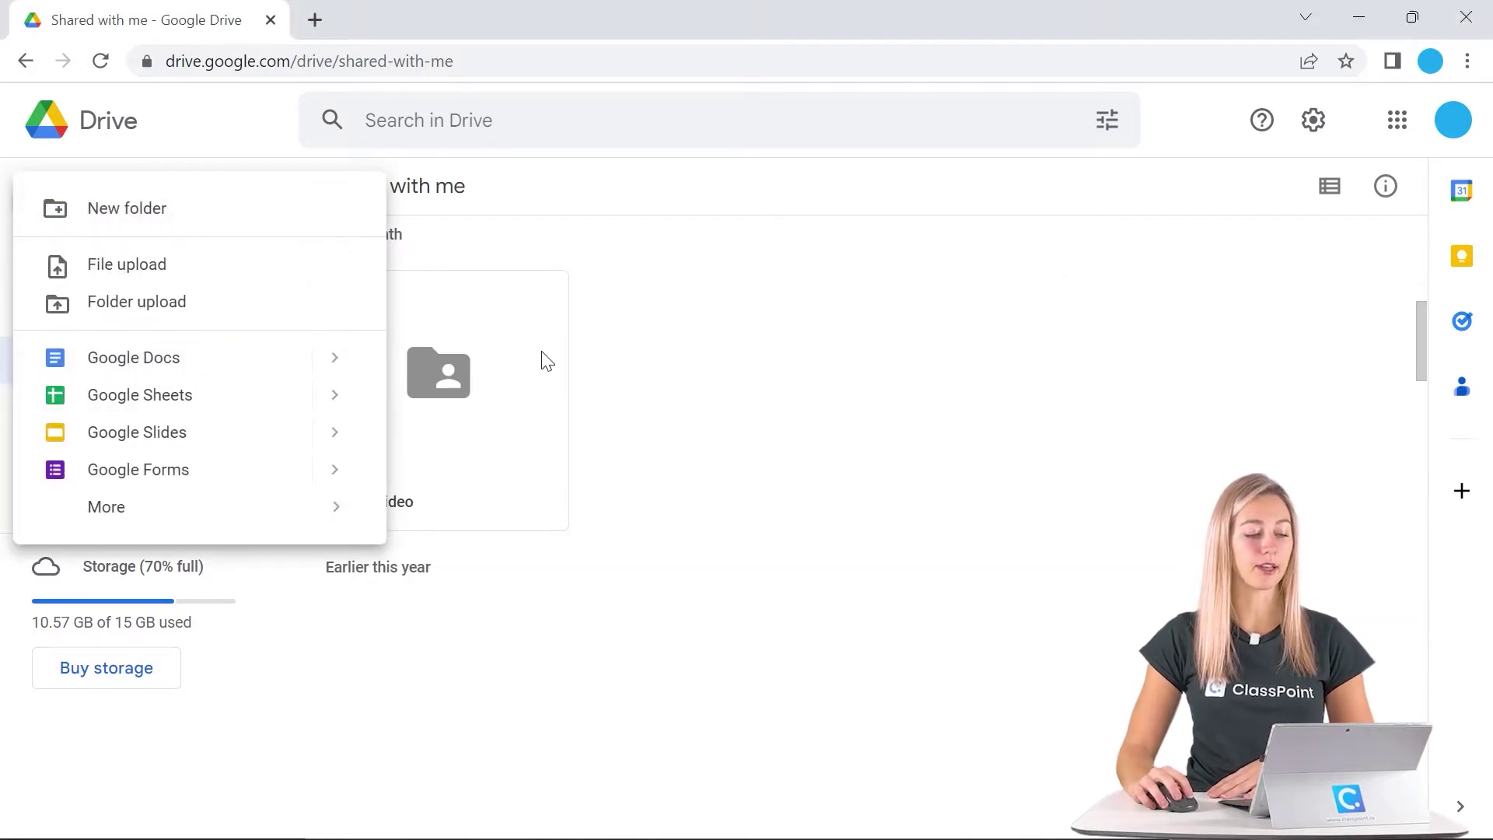
left_click(515, 368)
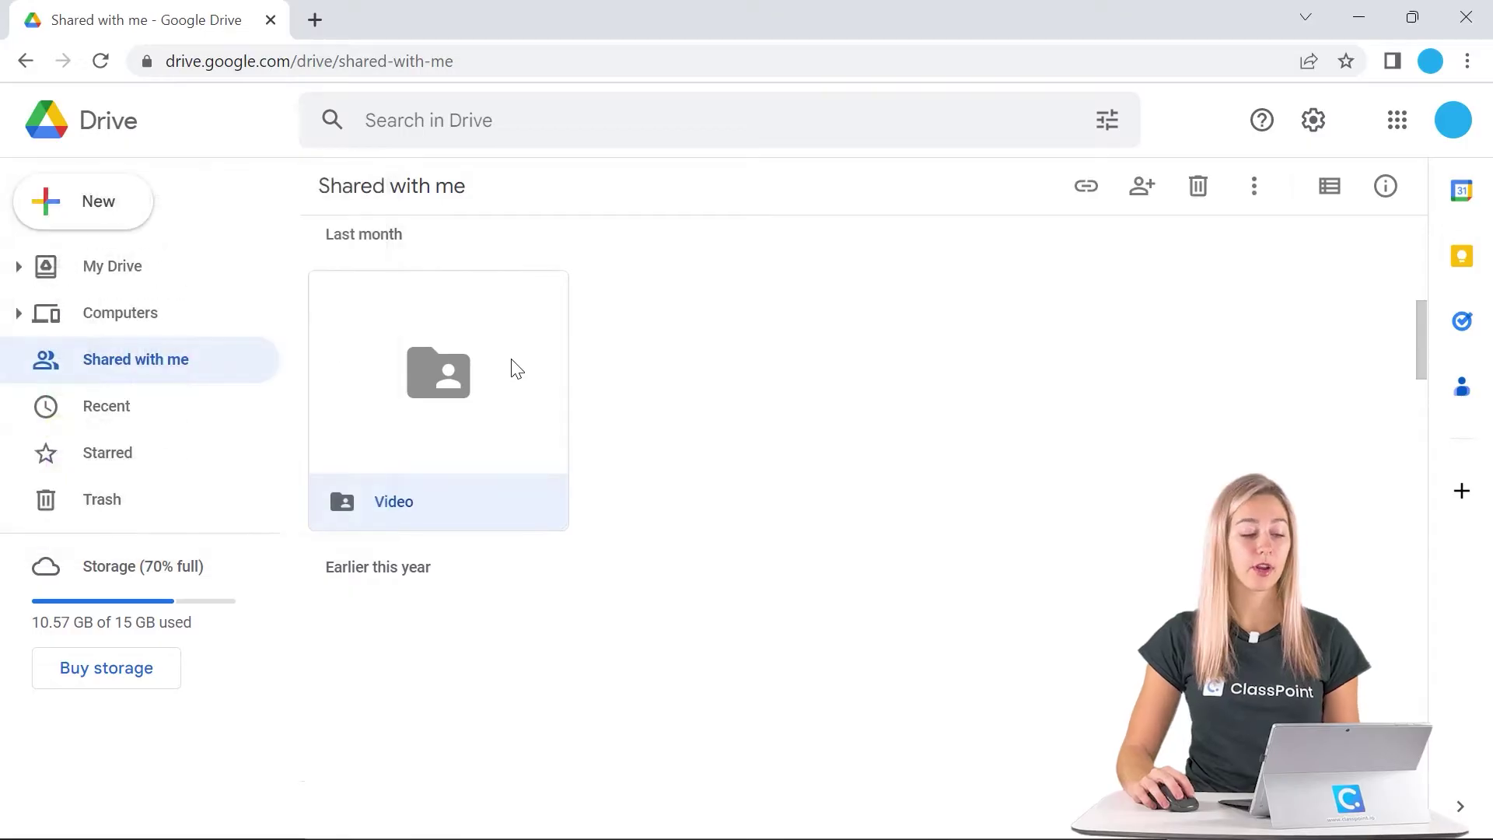
double_click(475, 394)
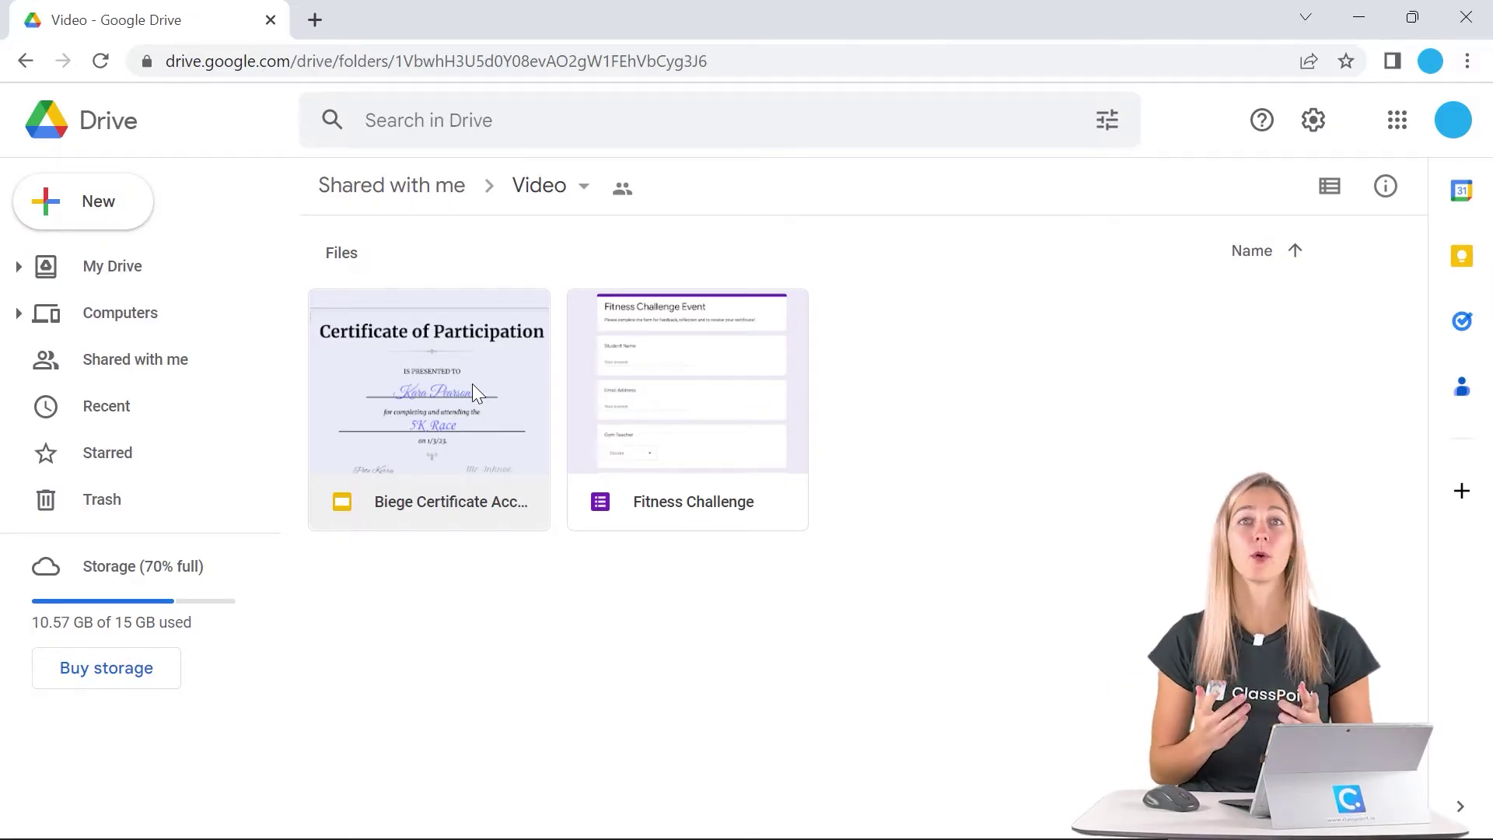
- Open the Biege Certificate slides file from the Video folder in Google Slides
double_click(433, 439)
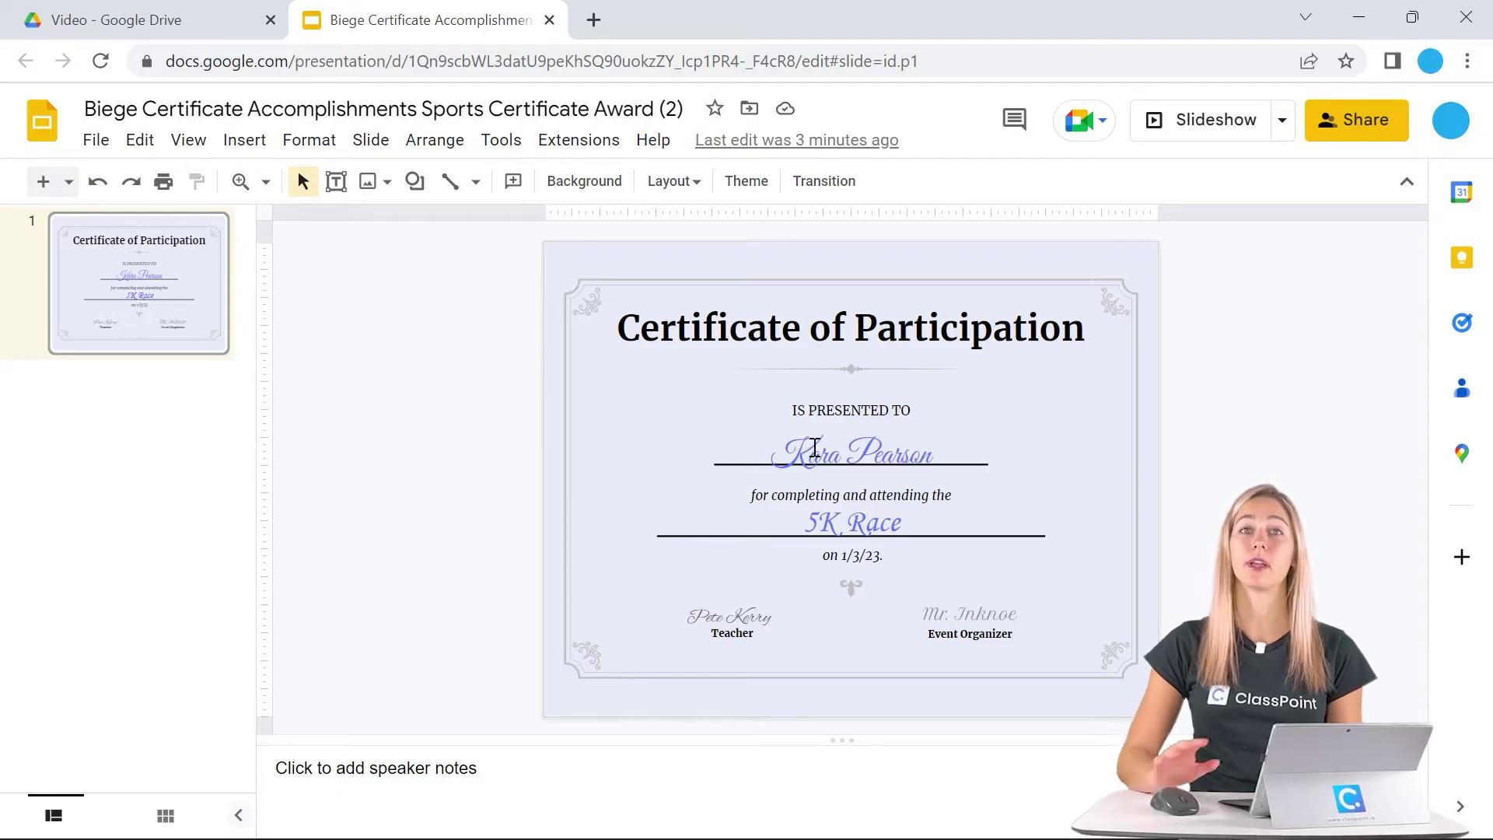
- Replace the sample student name on the certificate with the <<Name>> placeholder
left_click(827, 447)
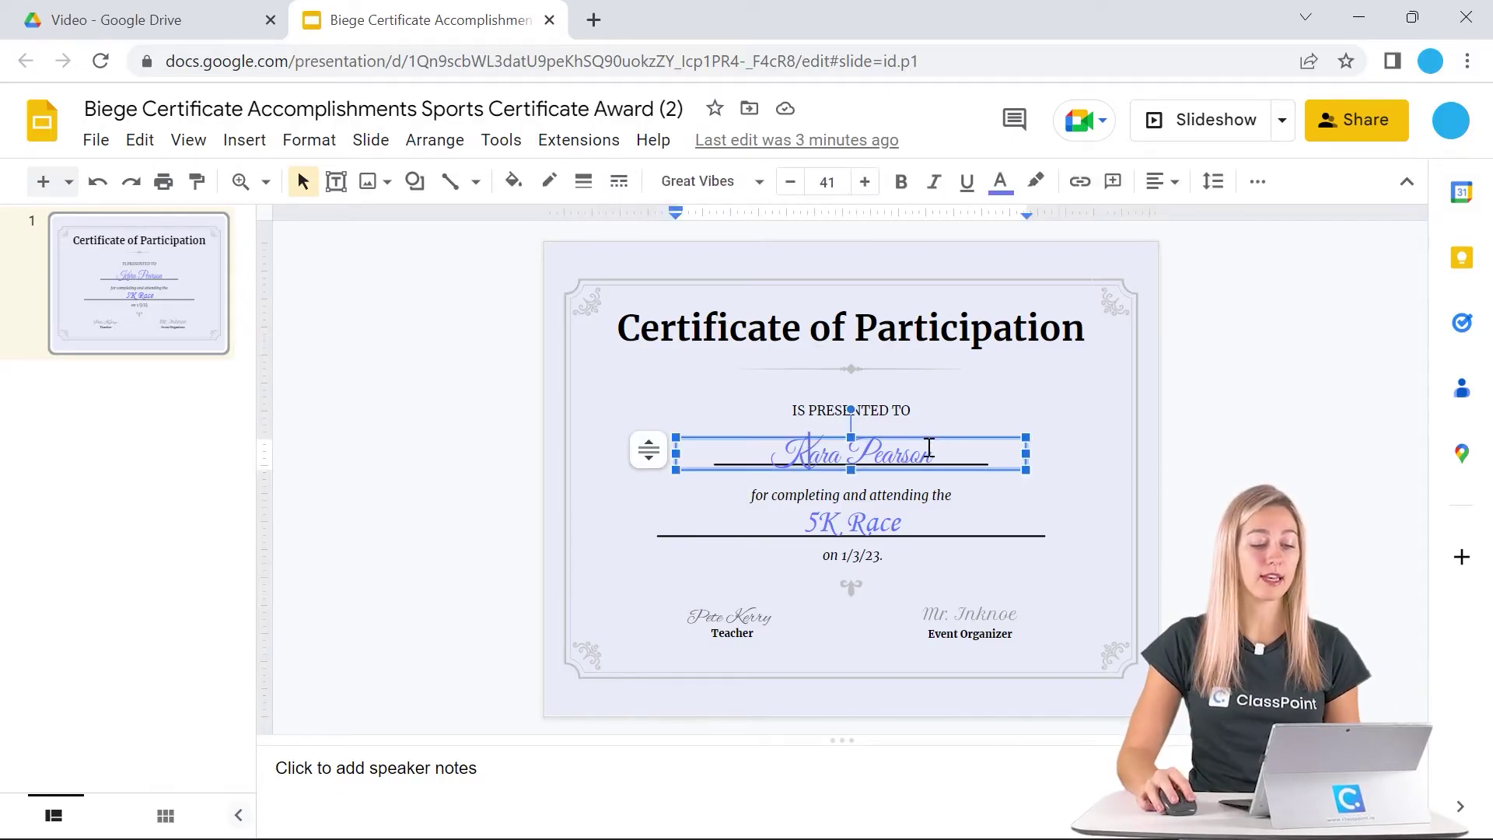
triple_click(917, 453)
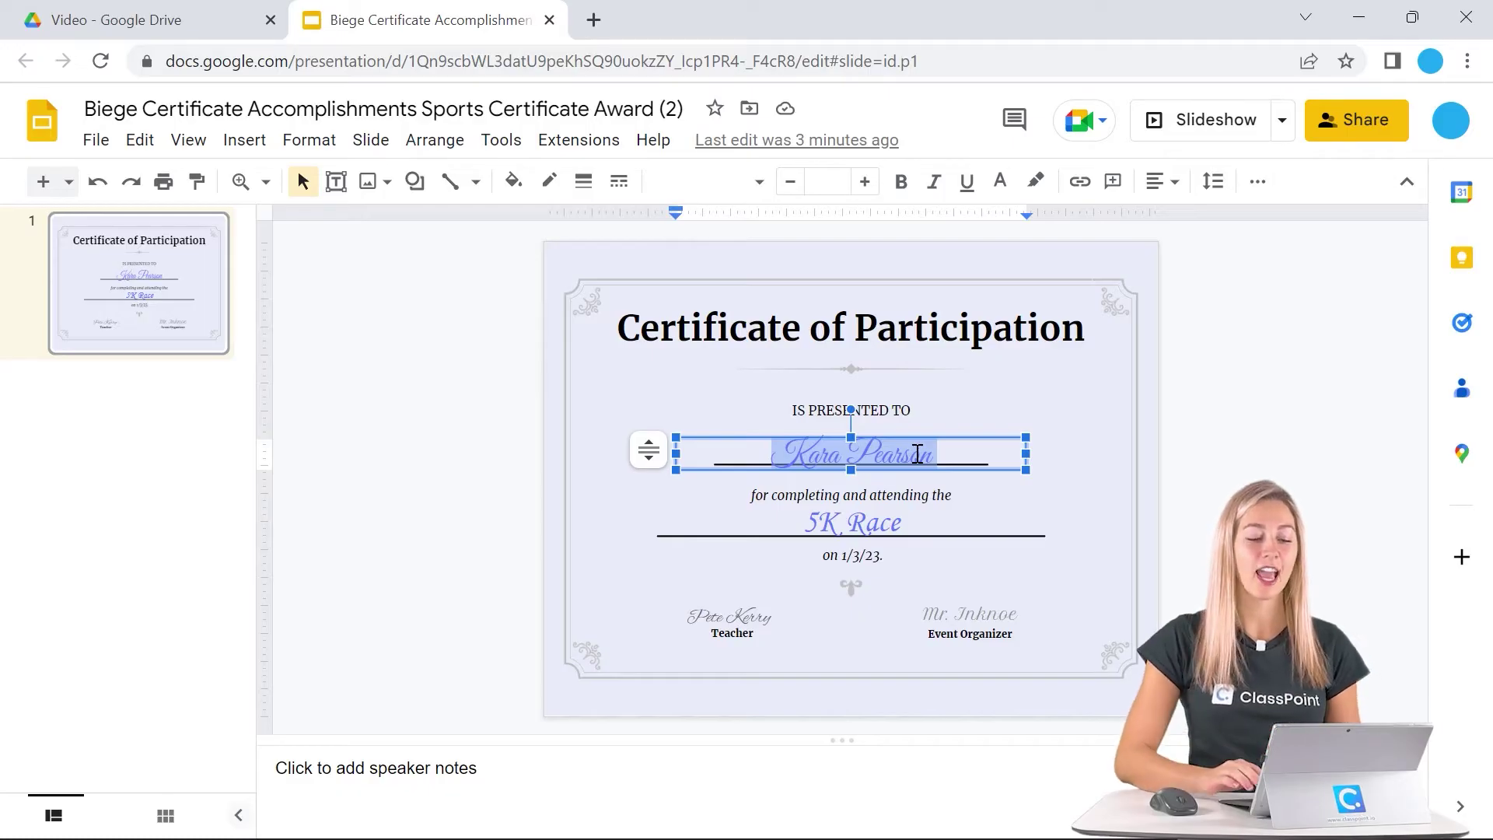
key("BackSpace")
type("Came")
type(">>")
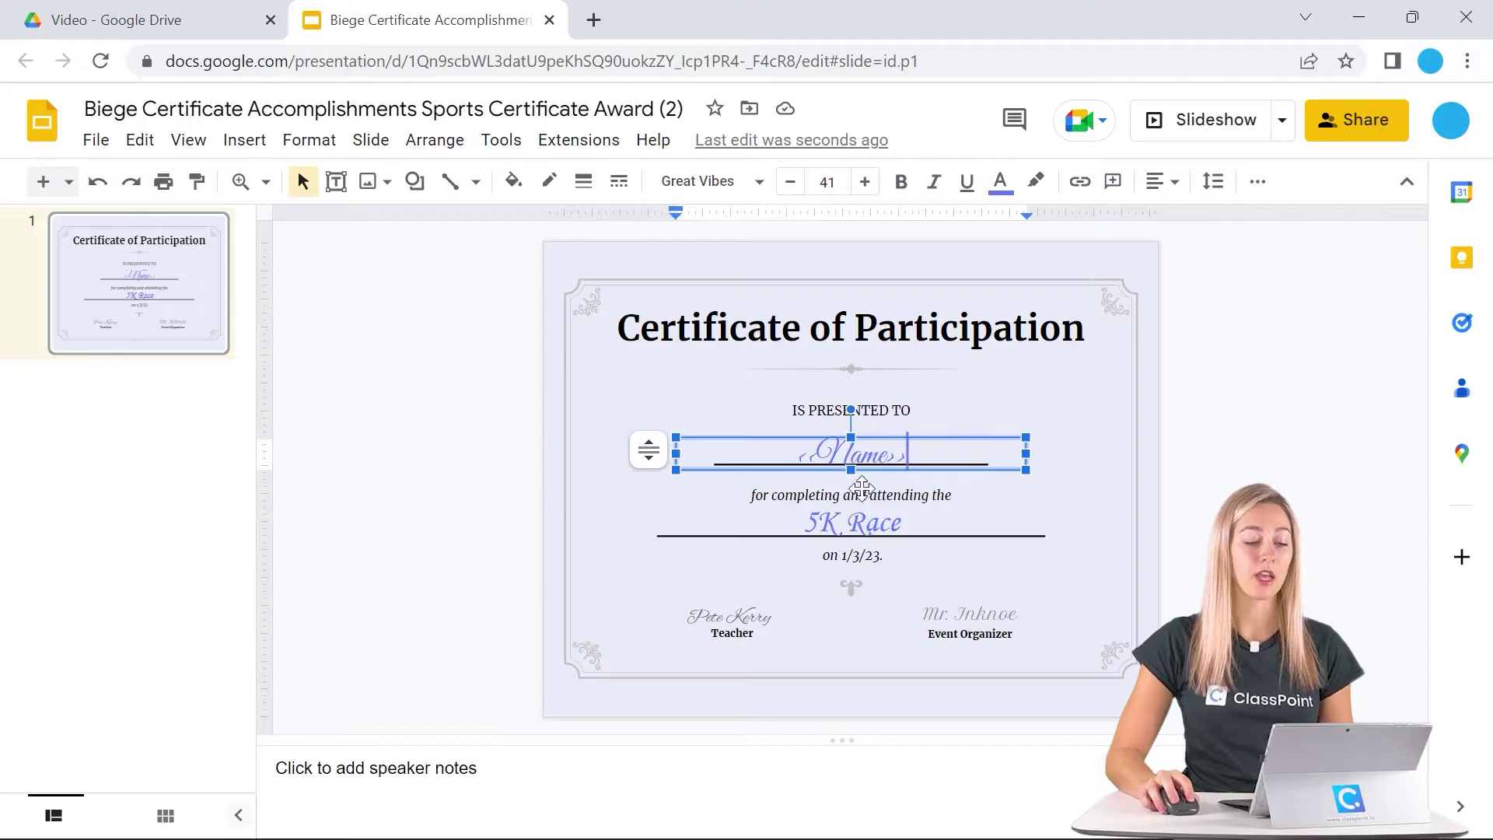
- Replace the words 5K Race with the <<Event>> placeholder
left_click(867, 523)
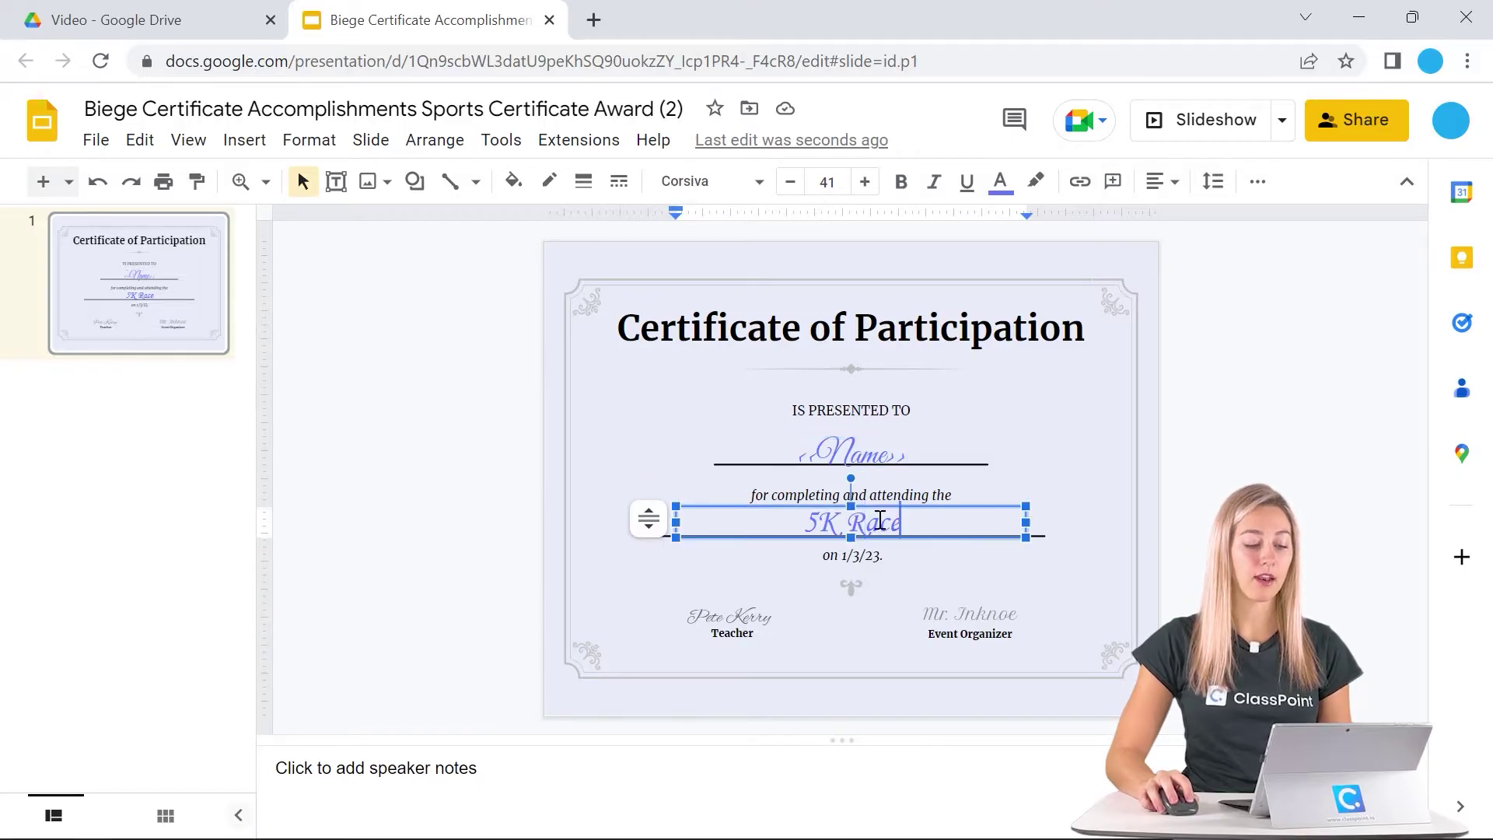
left_click_drag(902, 523, 811, 519)
type("<<Event")
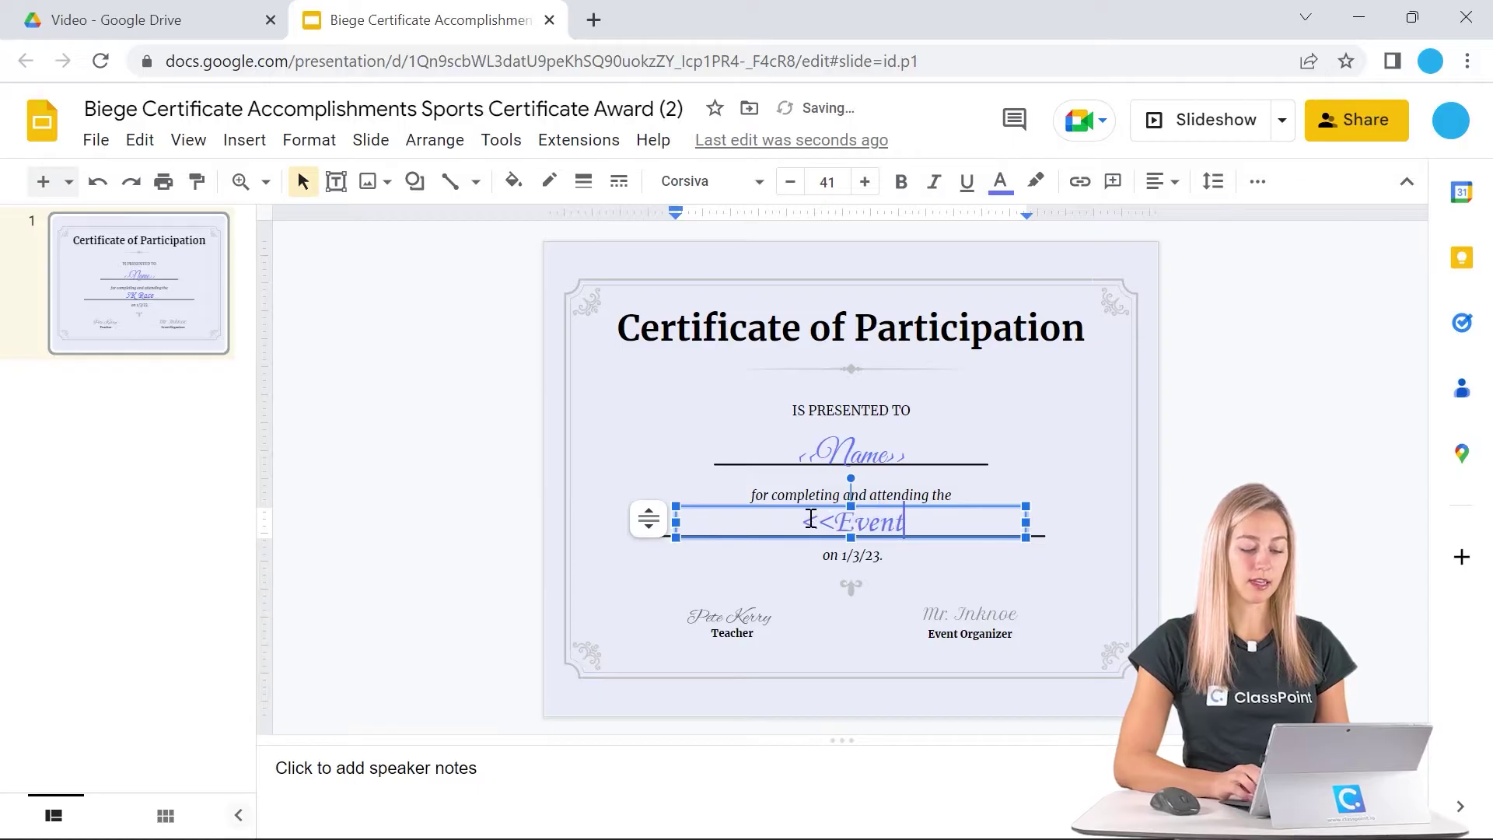
type(">>")
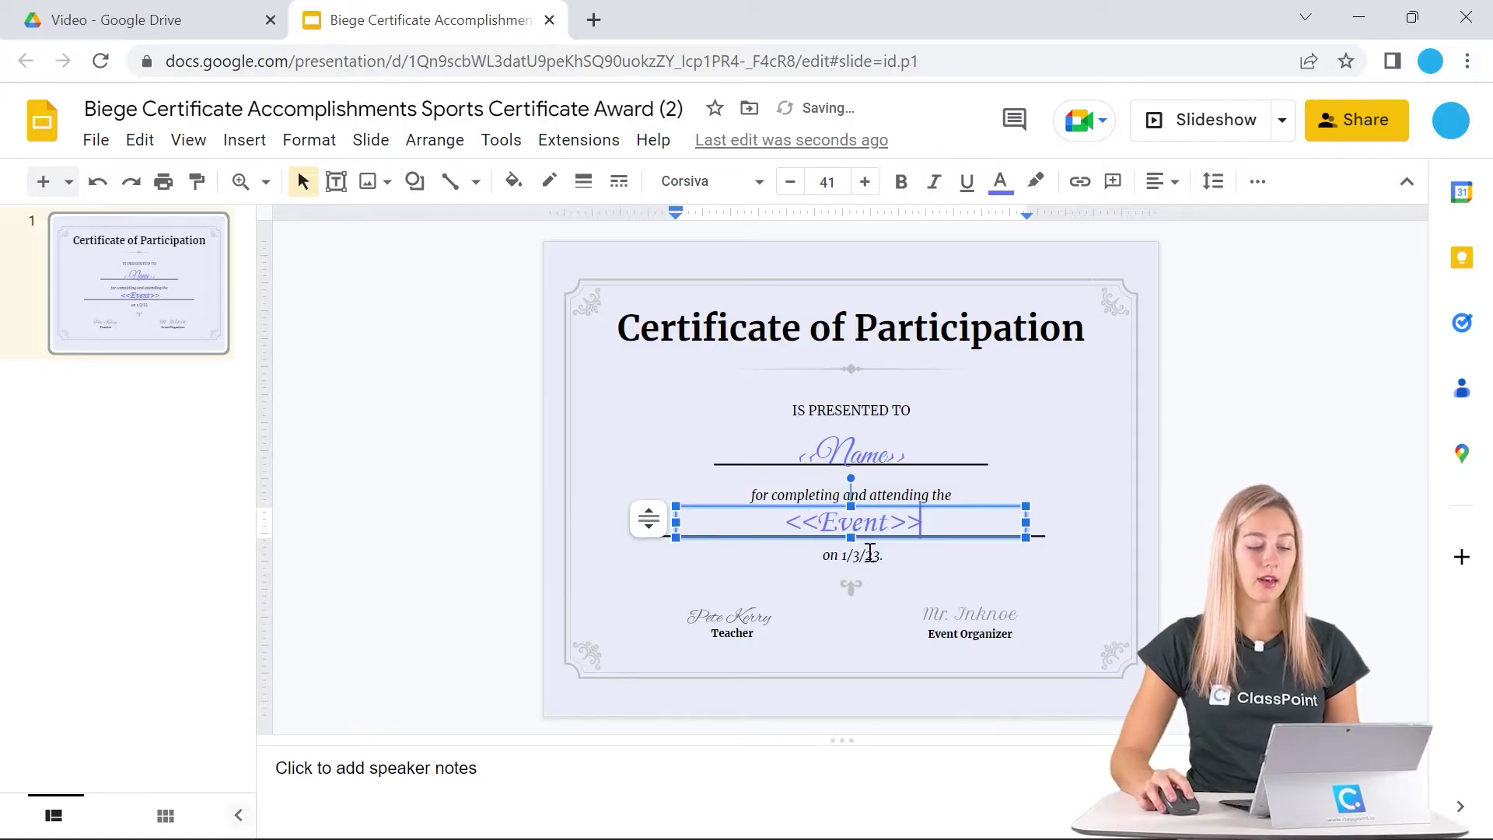
- Replace the certificate date 1/3/23 with the <<Date>> placeholder
left_click(879, 556)
left_click_drag(879, 556, 842, 558)
type("<<")
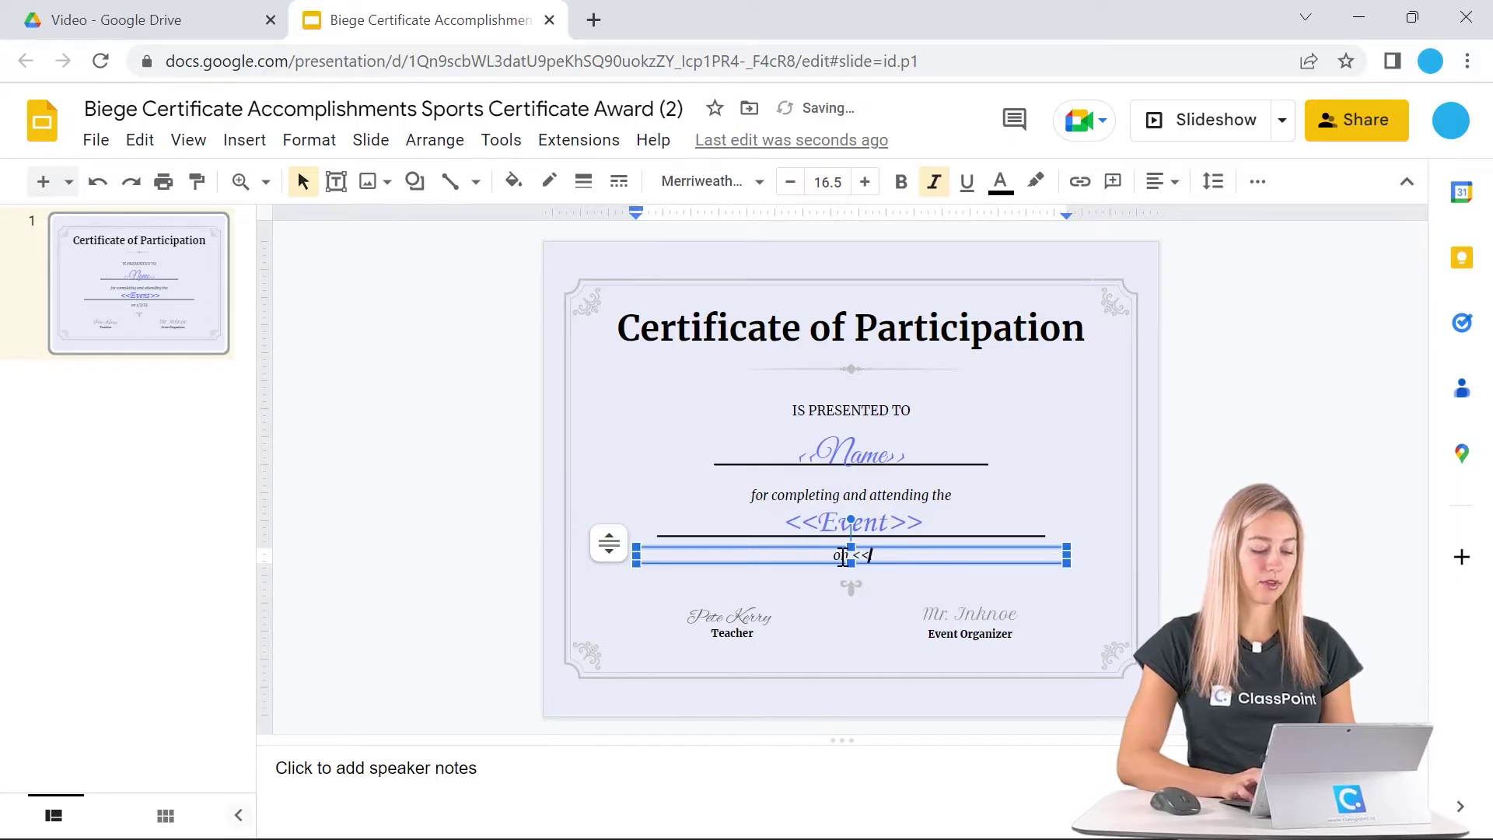
type("Date>>")
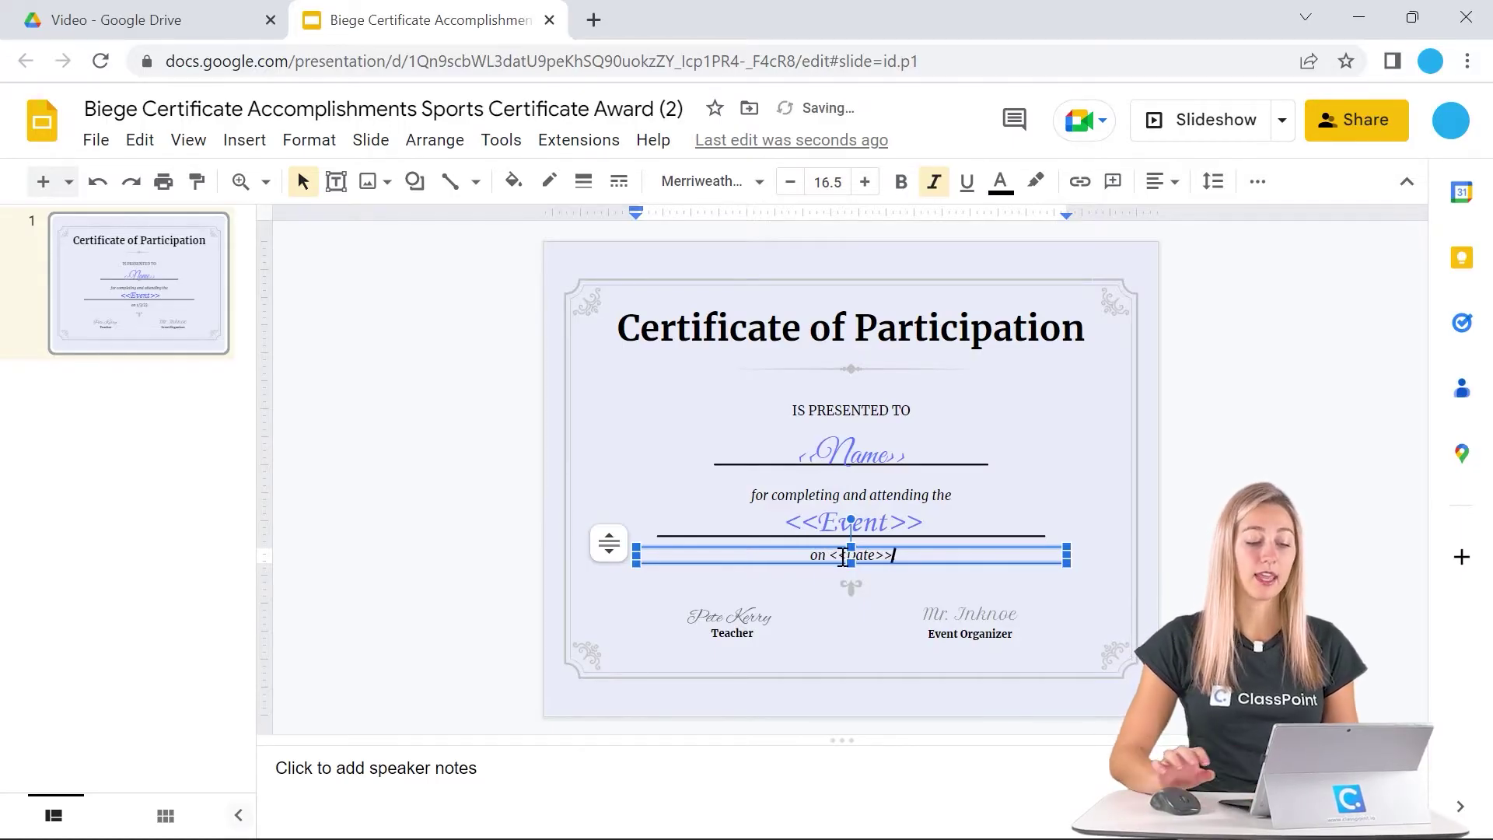
- Replace the sample teacher signature with the <<Teacher>> placeholder
left_click(746, 615)
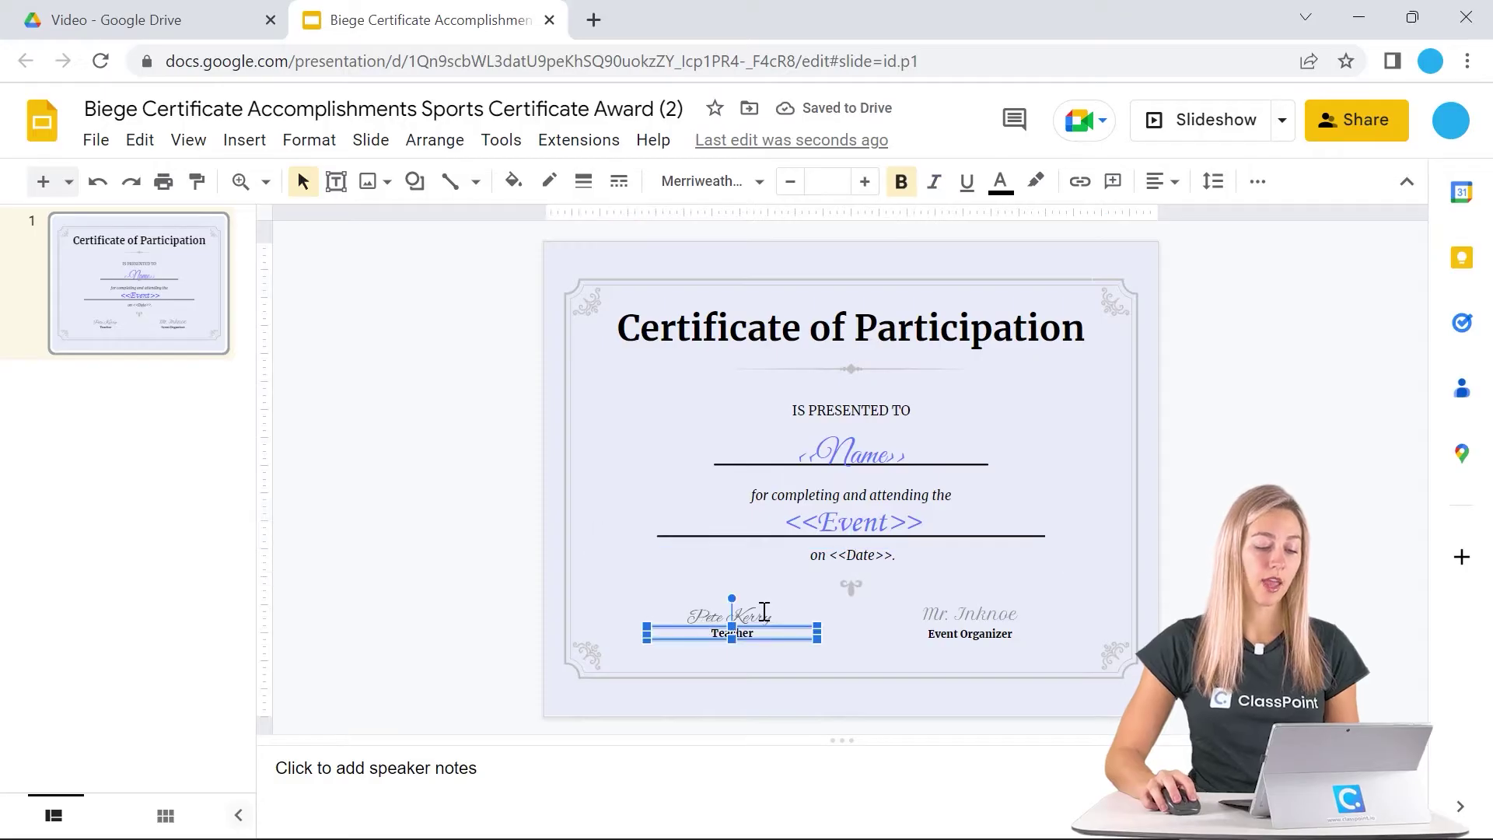
triple_click(753, 615)
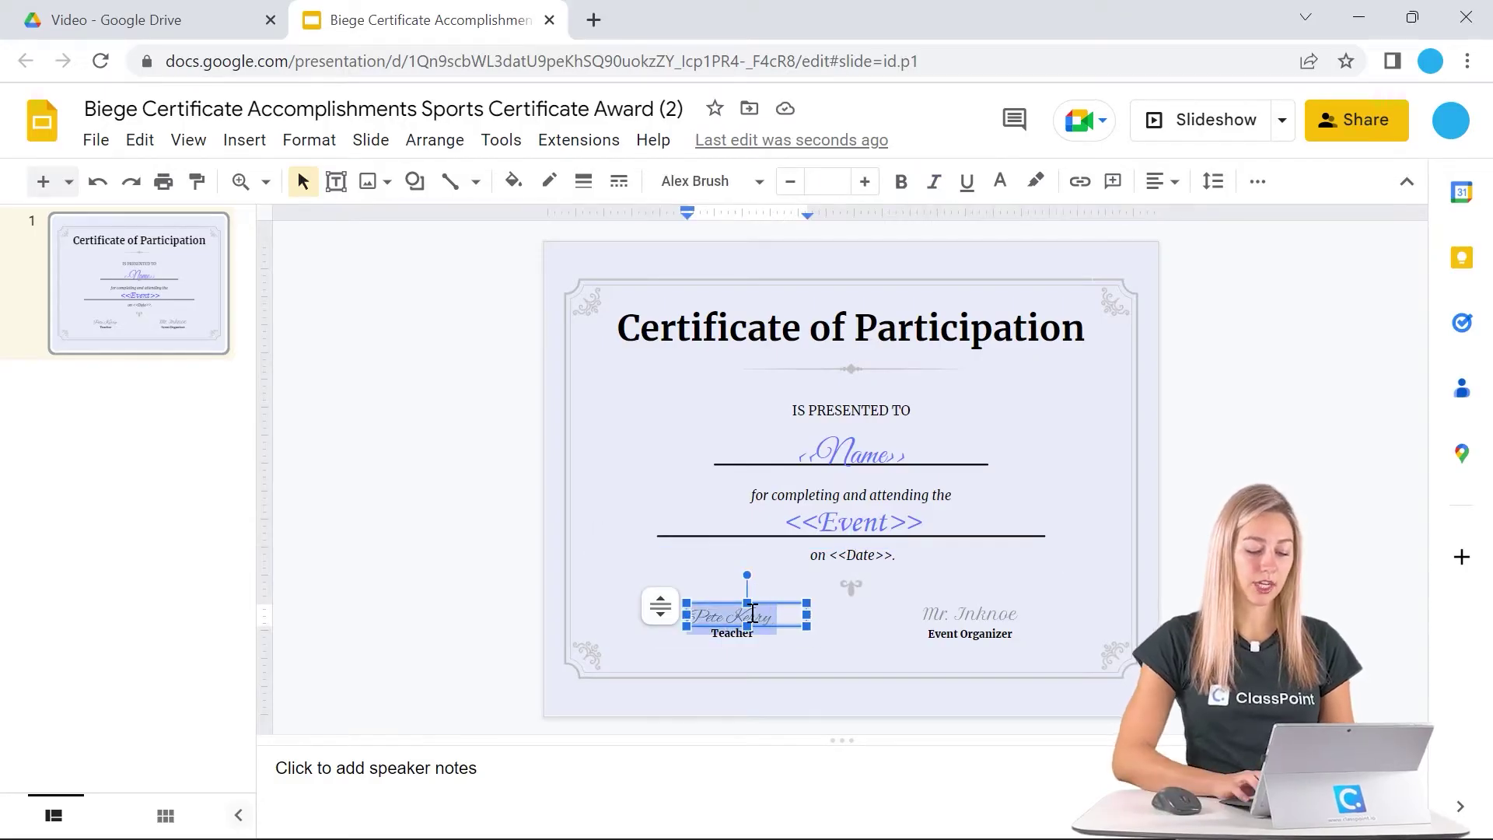
key("BackSpace")
type("<<Teacher>>")
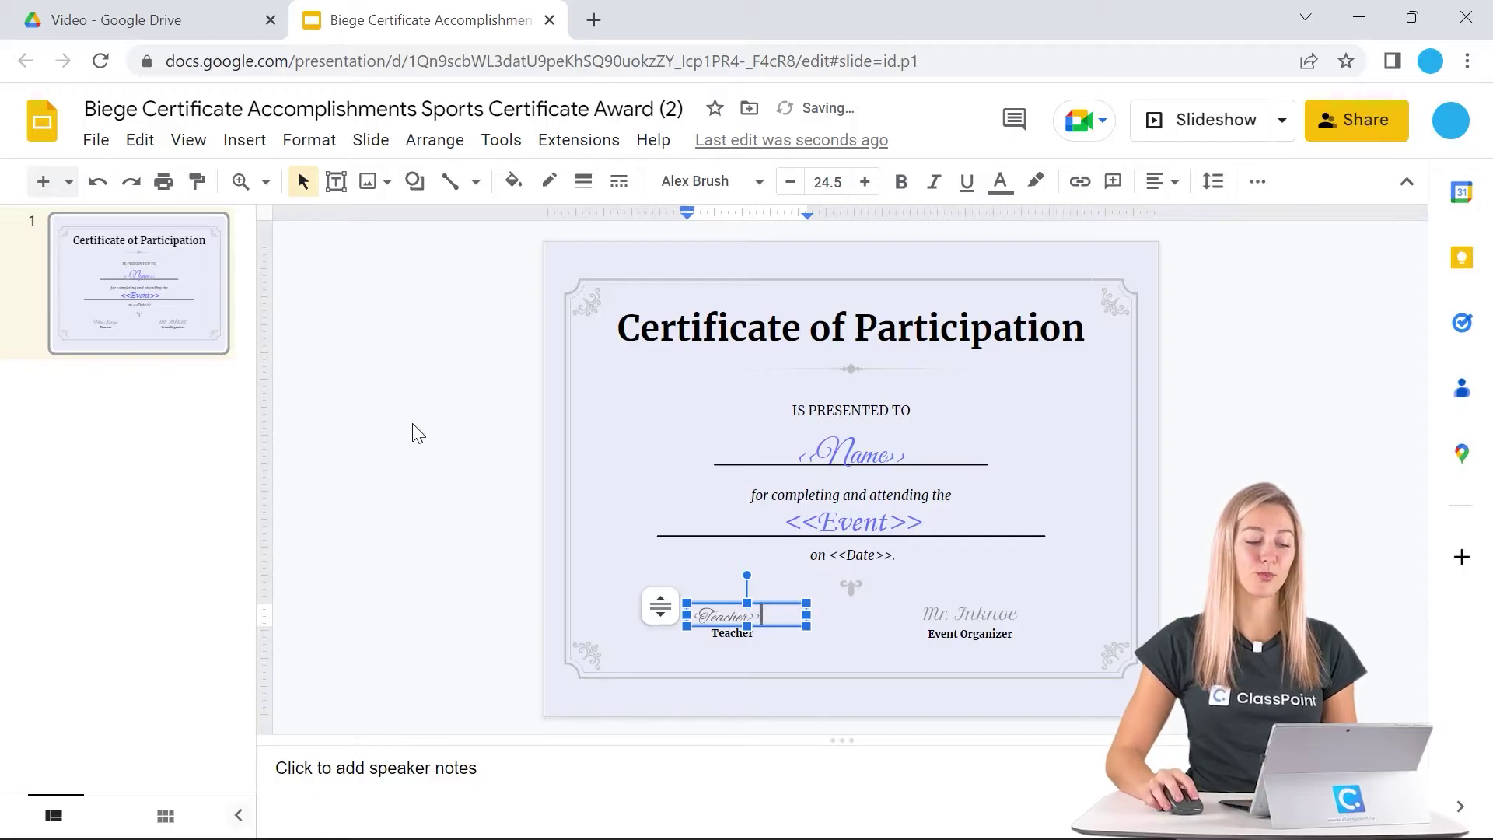
left_click(401, 450)
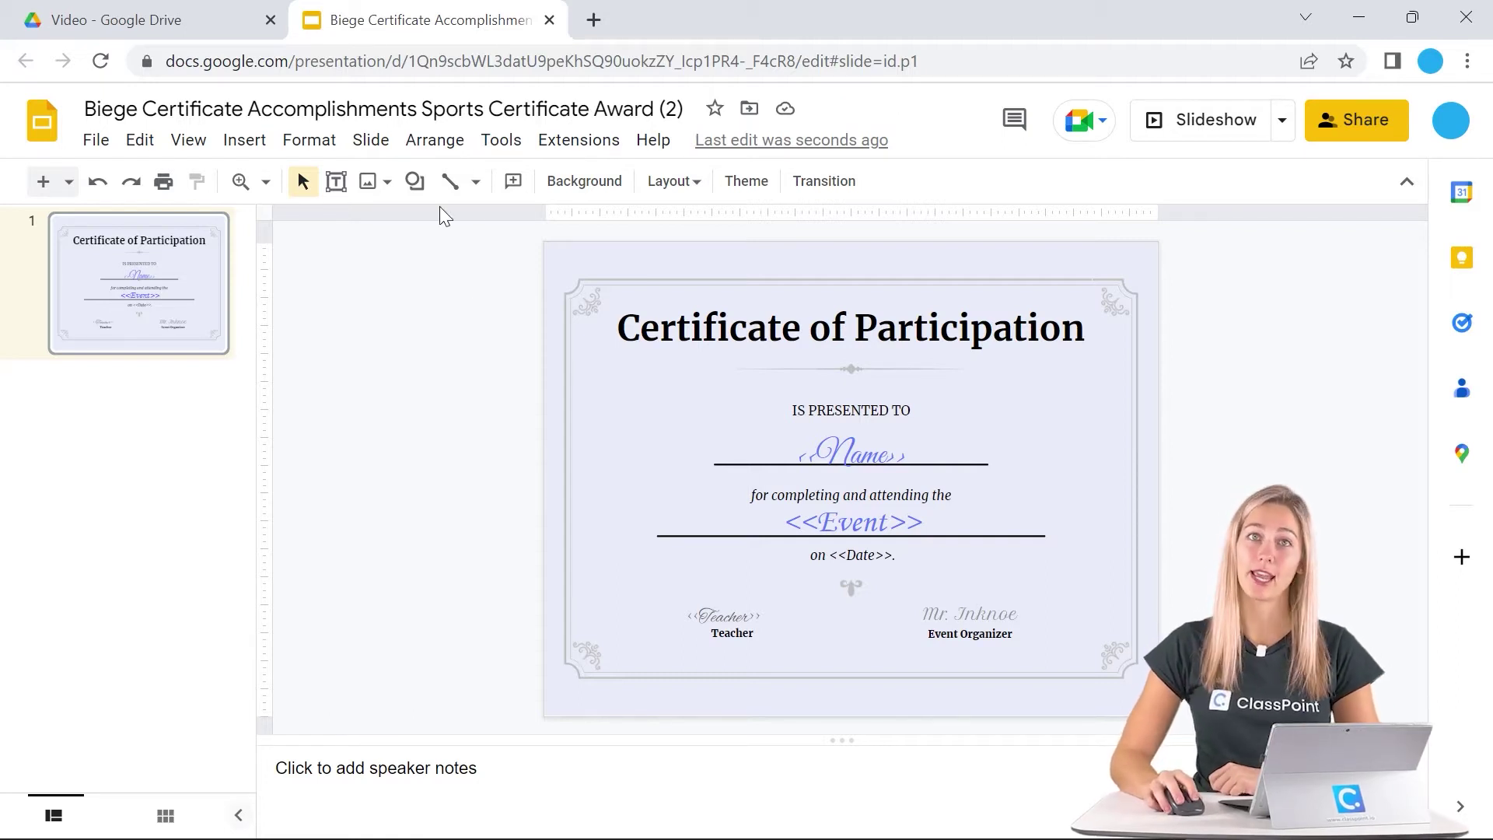
- Open the Fitness Challenge form from the Drive Video folder
left_click(191, 30)
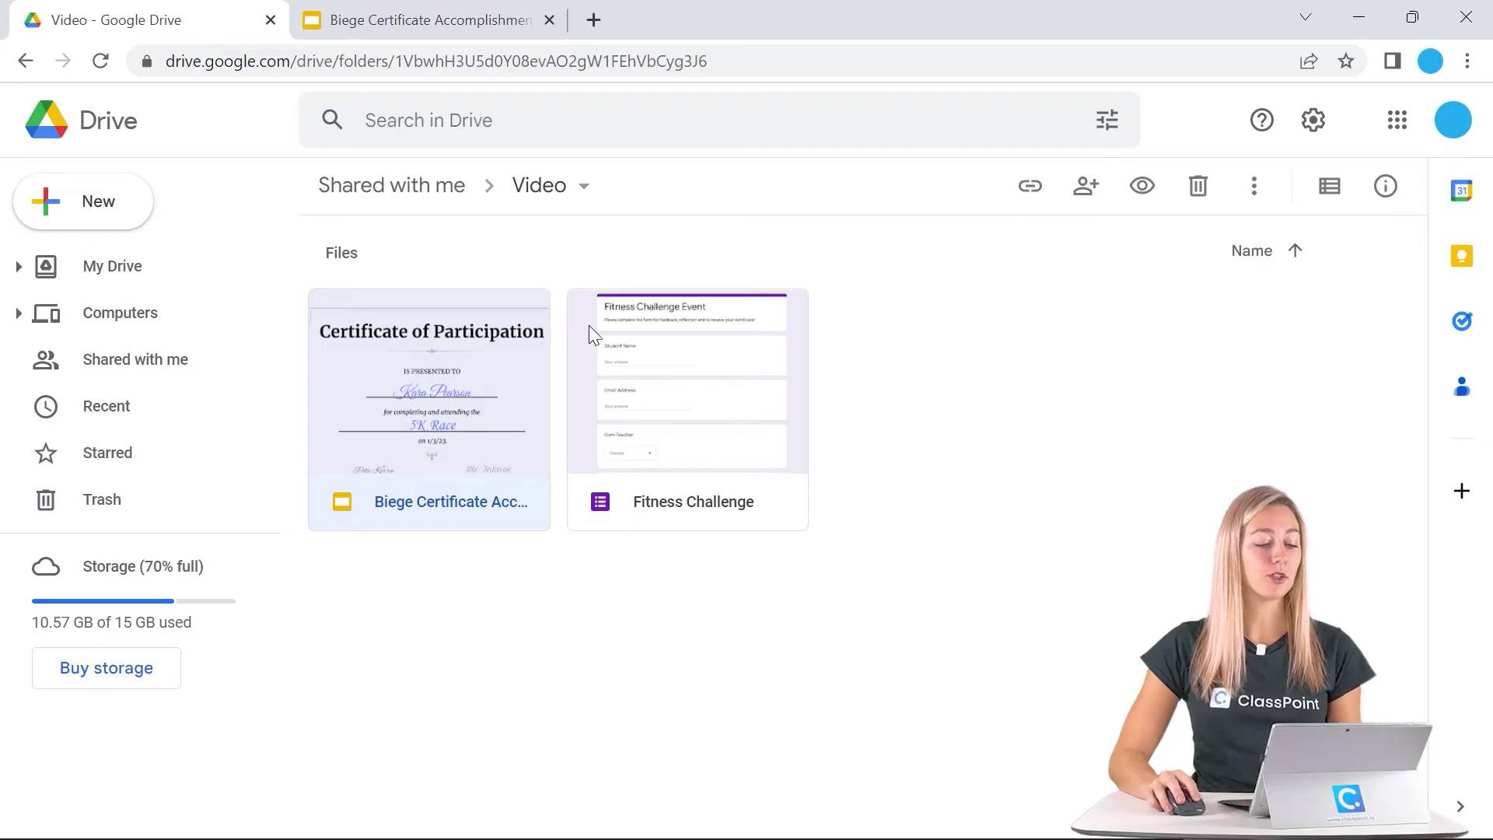
double_click(693, 430)
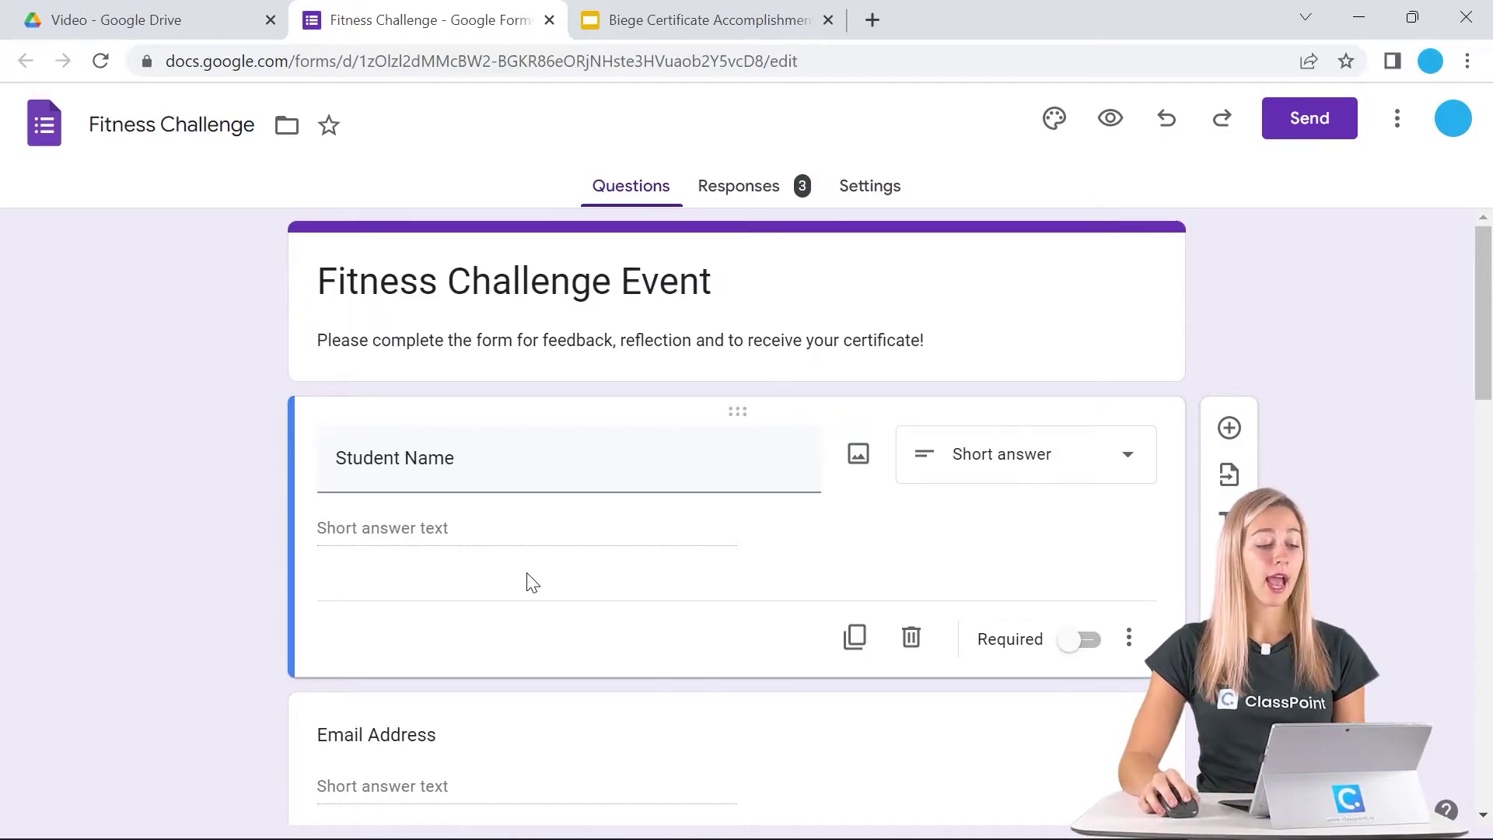
triple_click(590, 465)
left_click(180, 507)
- Review the form's questions against the certificate template, then return to the top
scroll(339, 505, "down", 2)
scroll(340, 505, "down", 4)
scroll(433, 423, "down", 3)
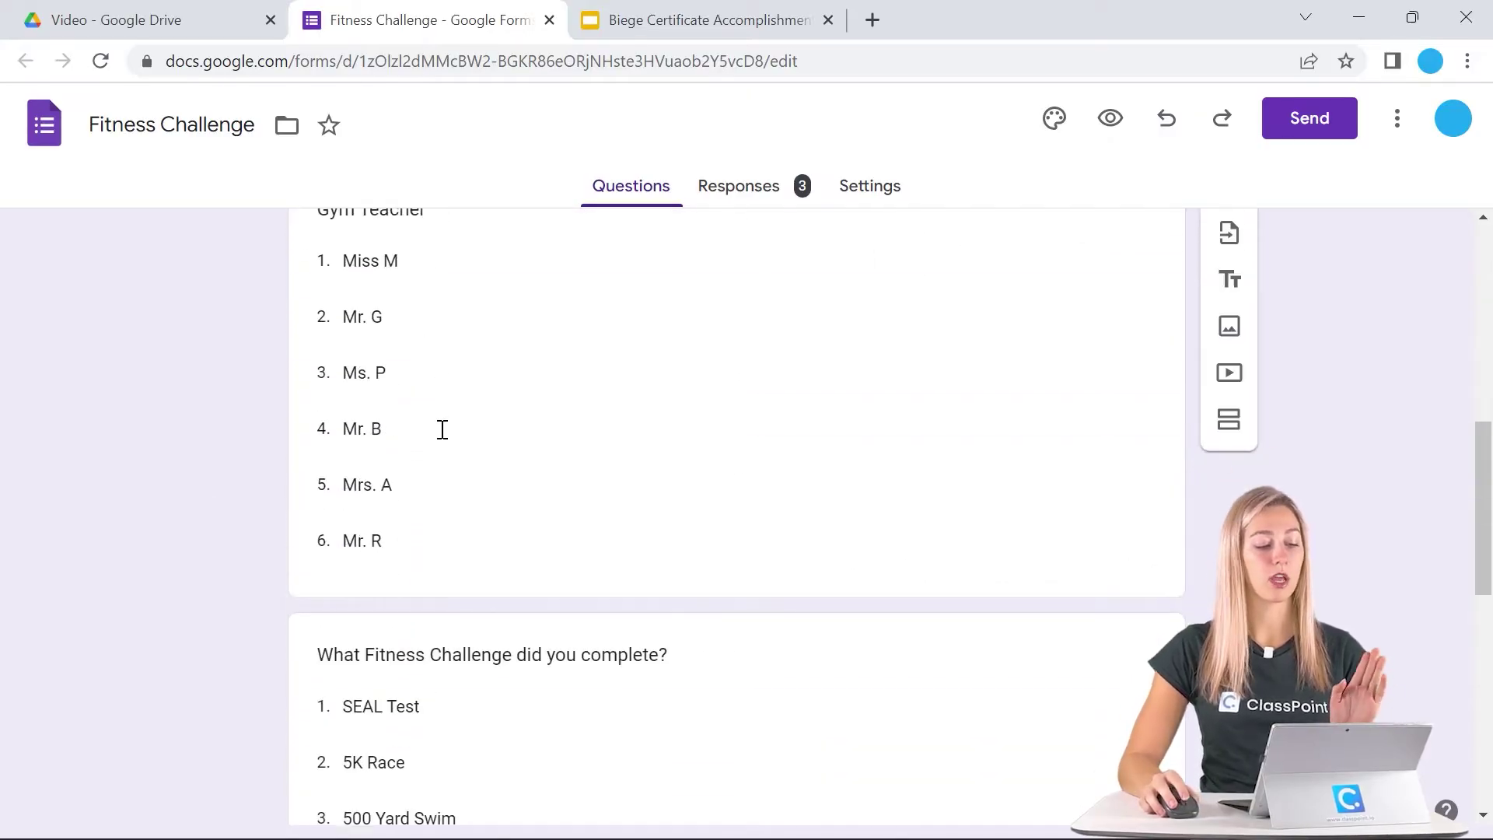
scroll(448, 425, "down", 4)
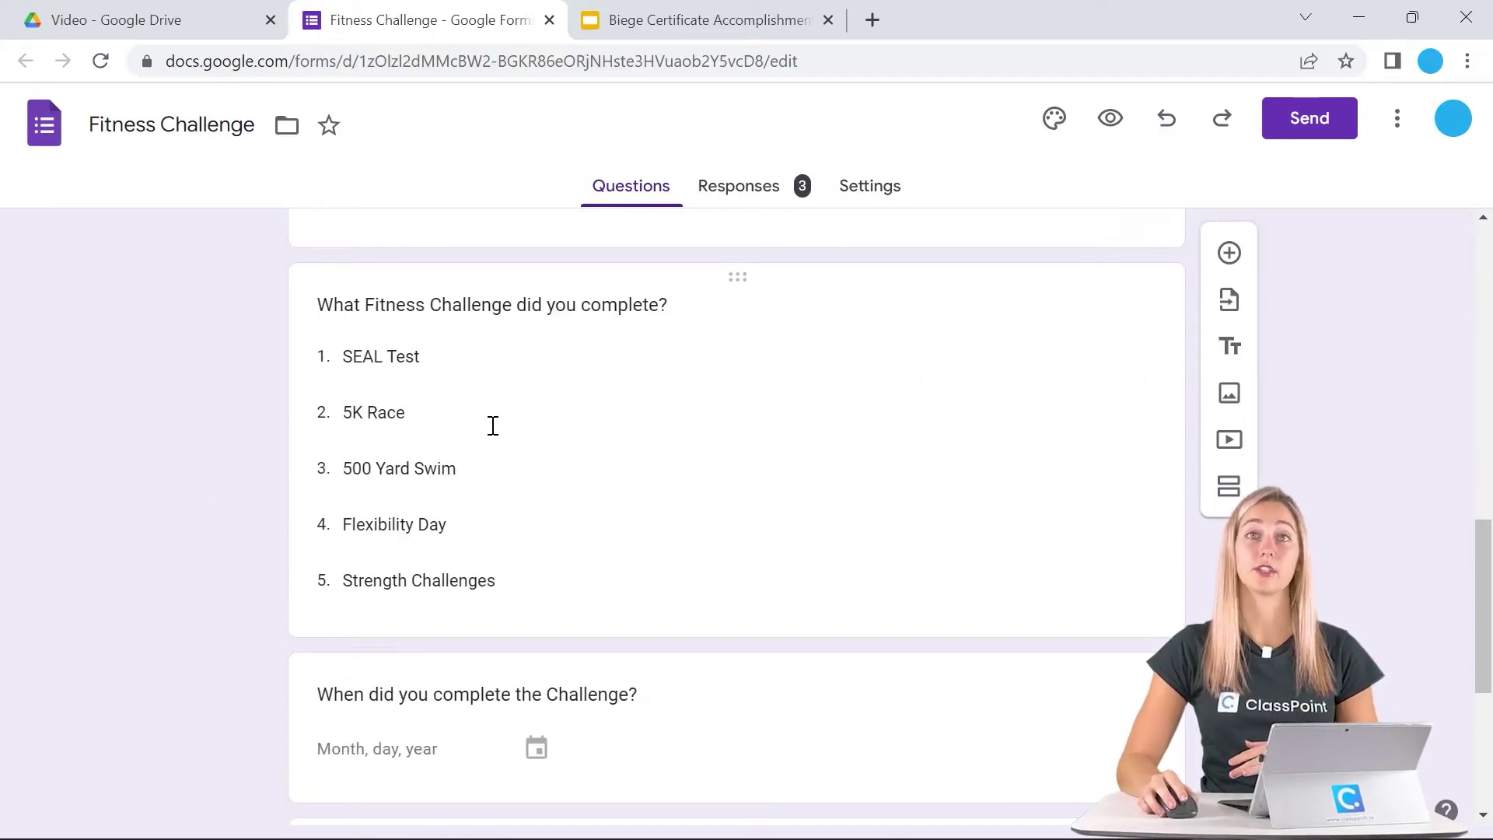
scroll(493, 432, "down", 1)
scroll(496, 435, "down", 4)
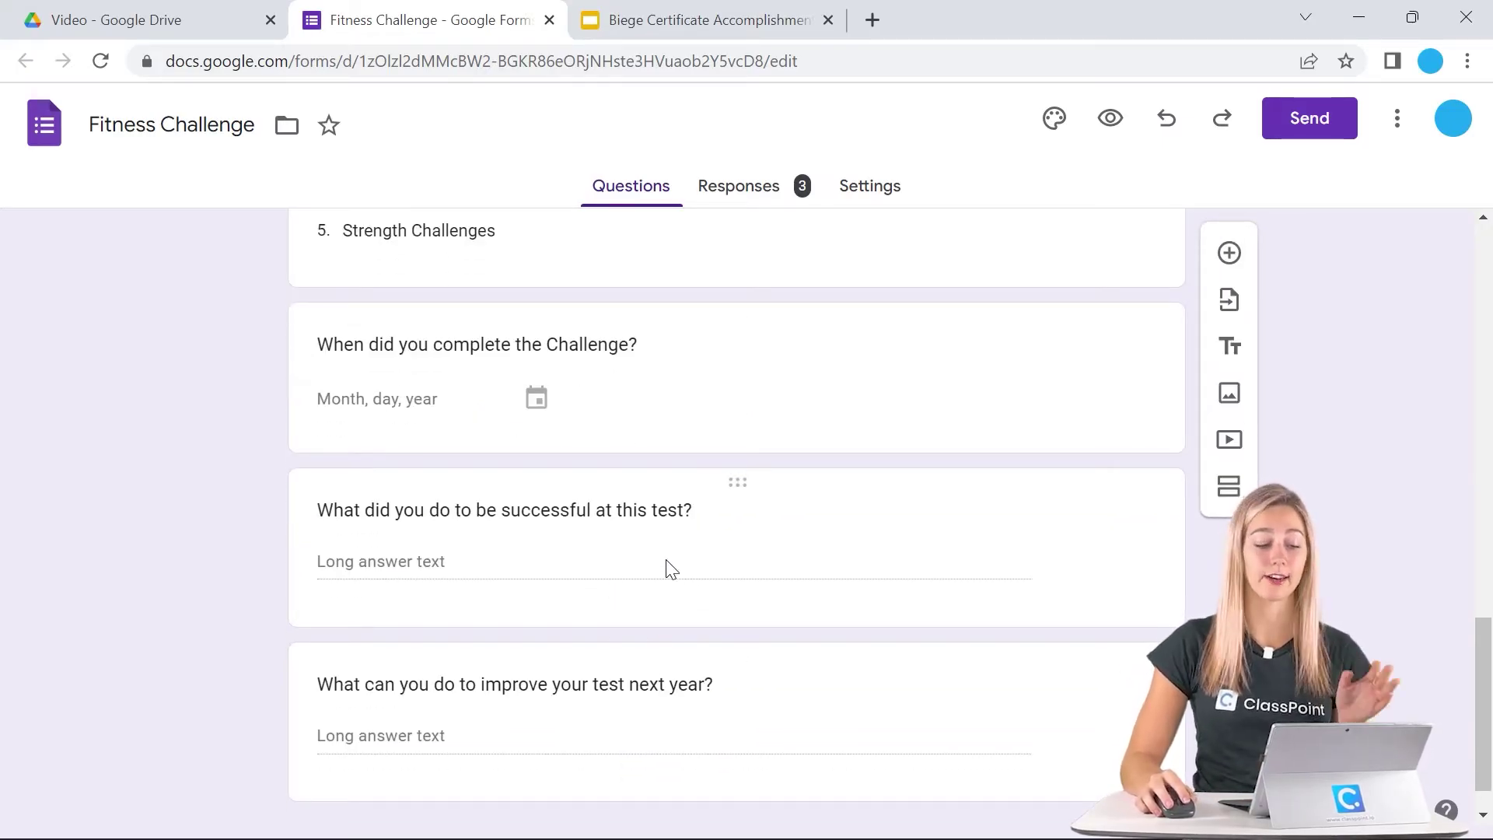
left_click(683, 27)
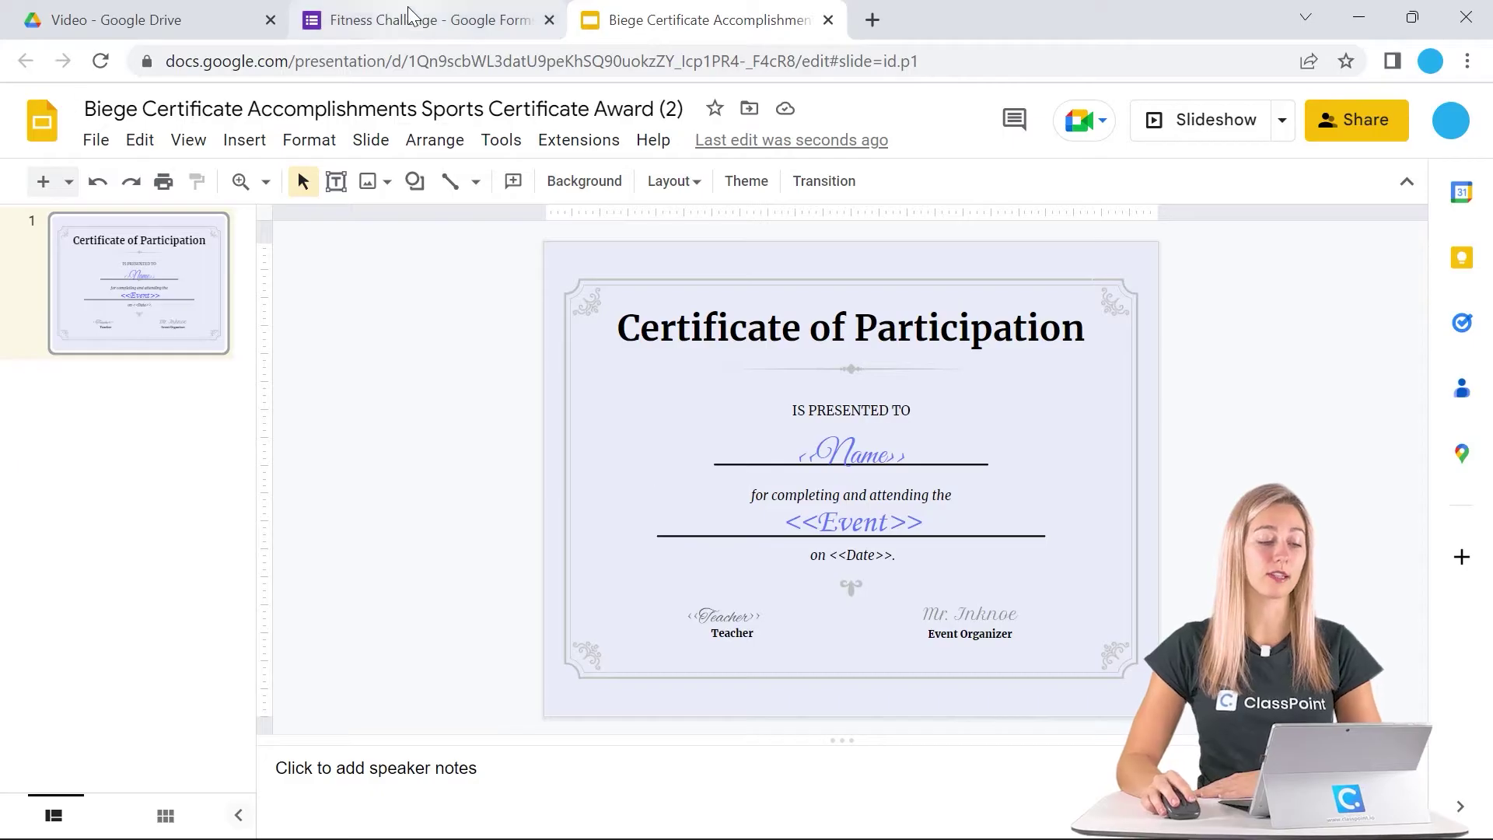
left_click(414, 27)
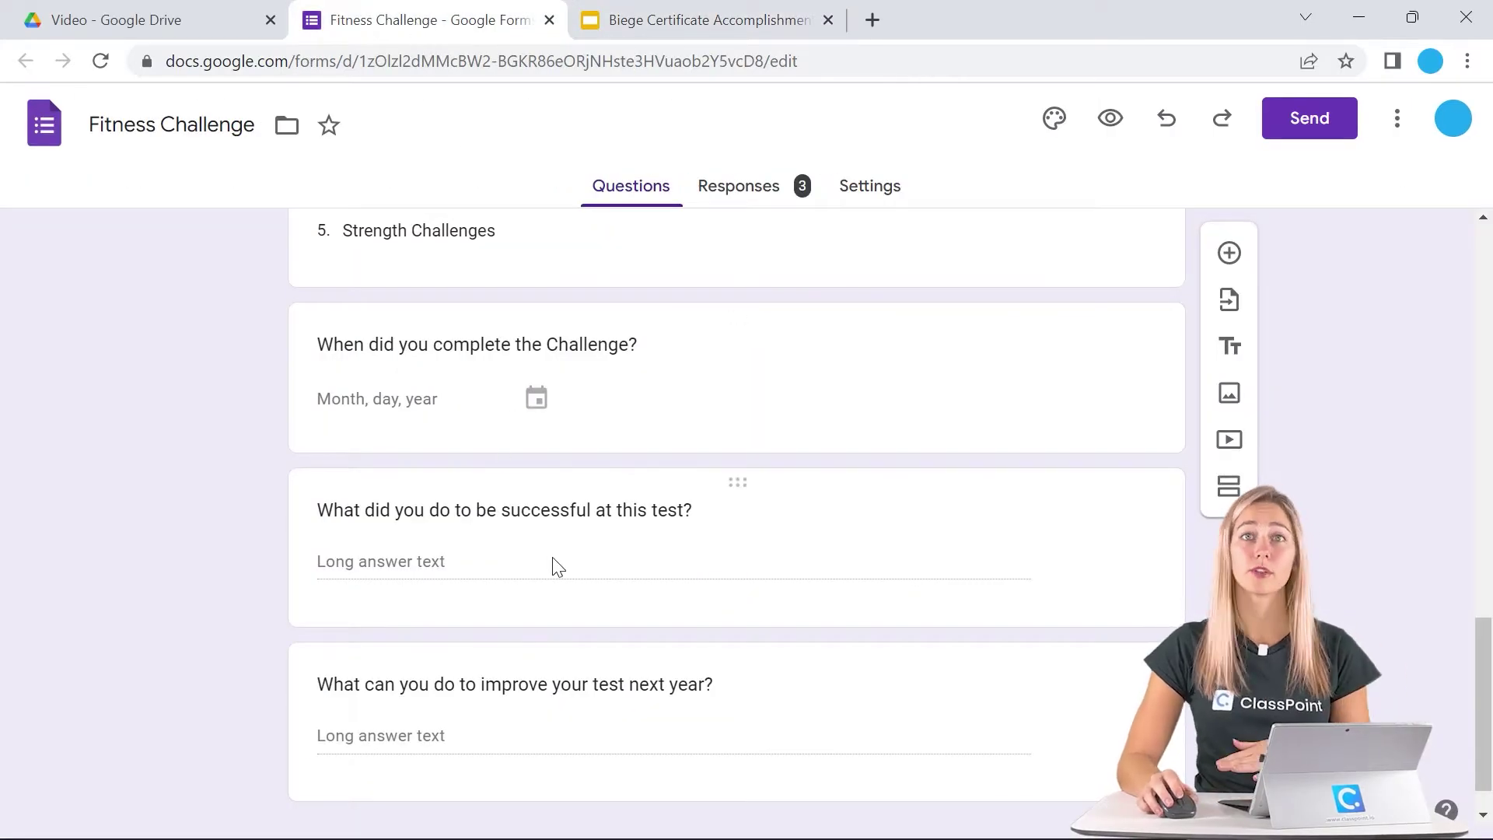
scroll(559, 575, "up", 18)
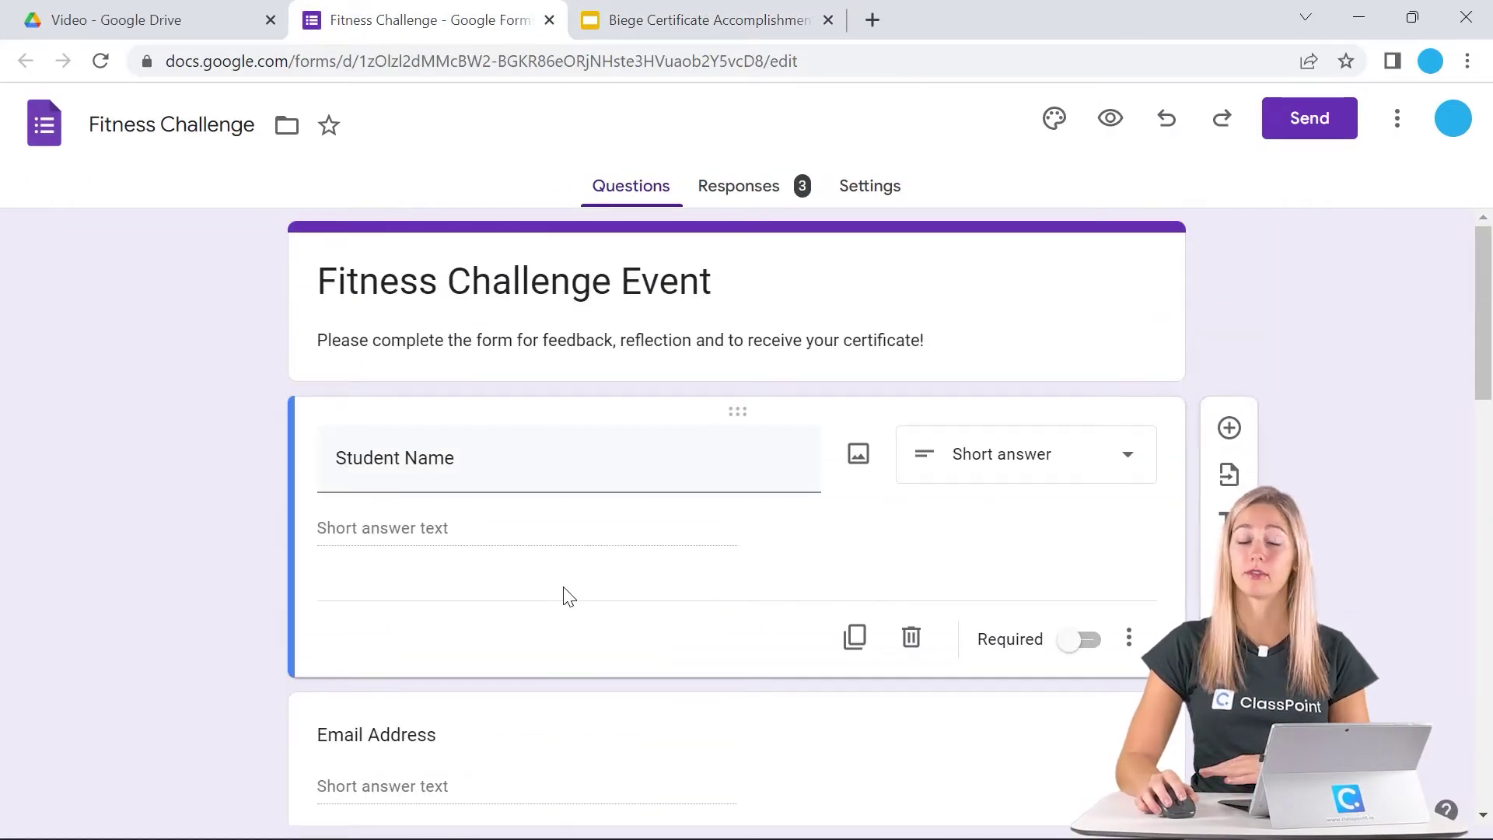
- Link the form's responses to a new Fitness Challenge (Responses) spreadsheet
left_click(758, 194)
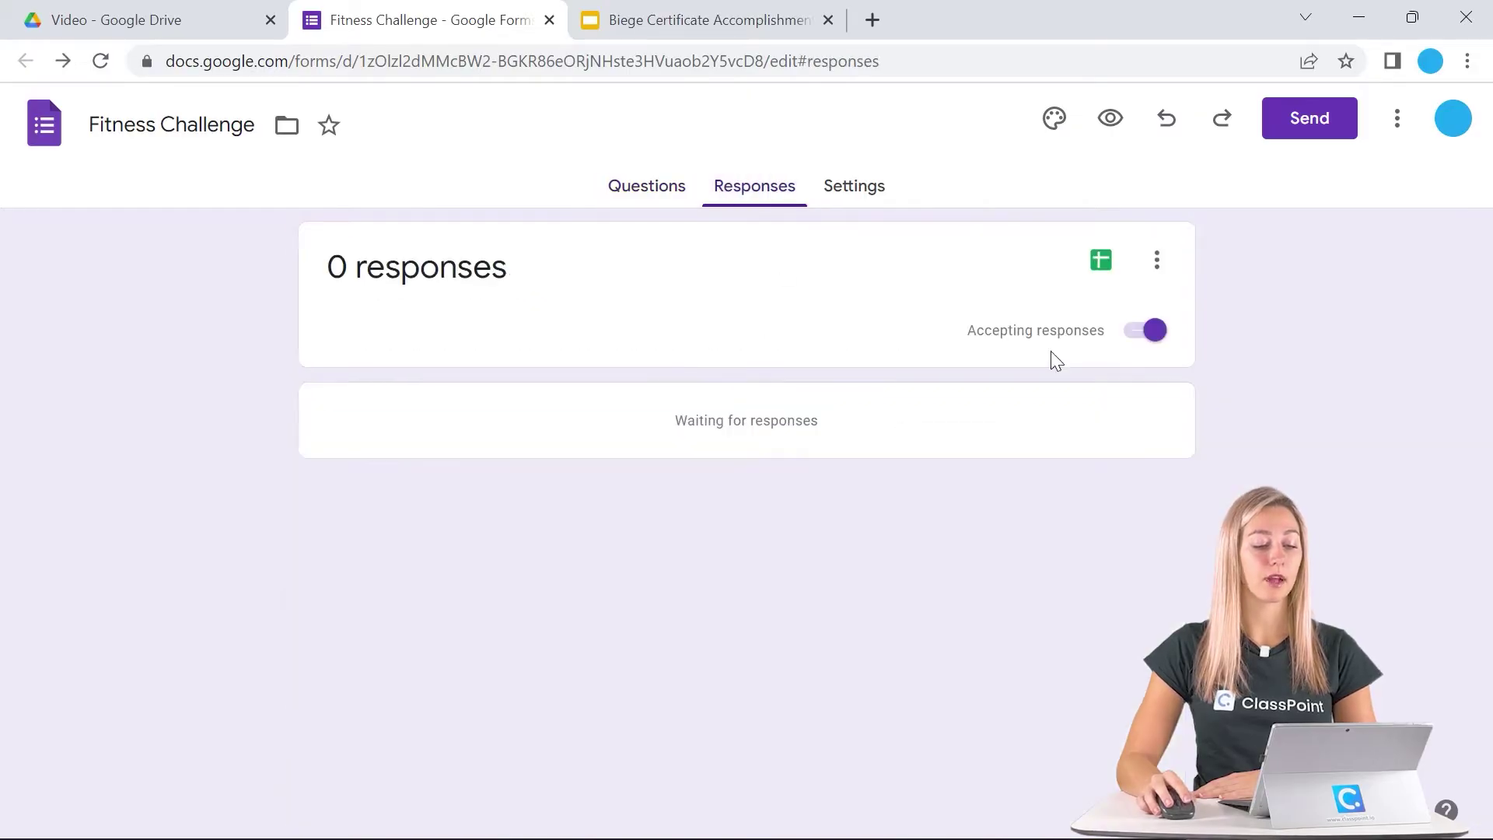
left_click(1098, 264)
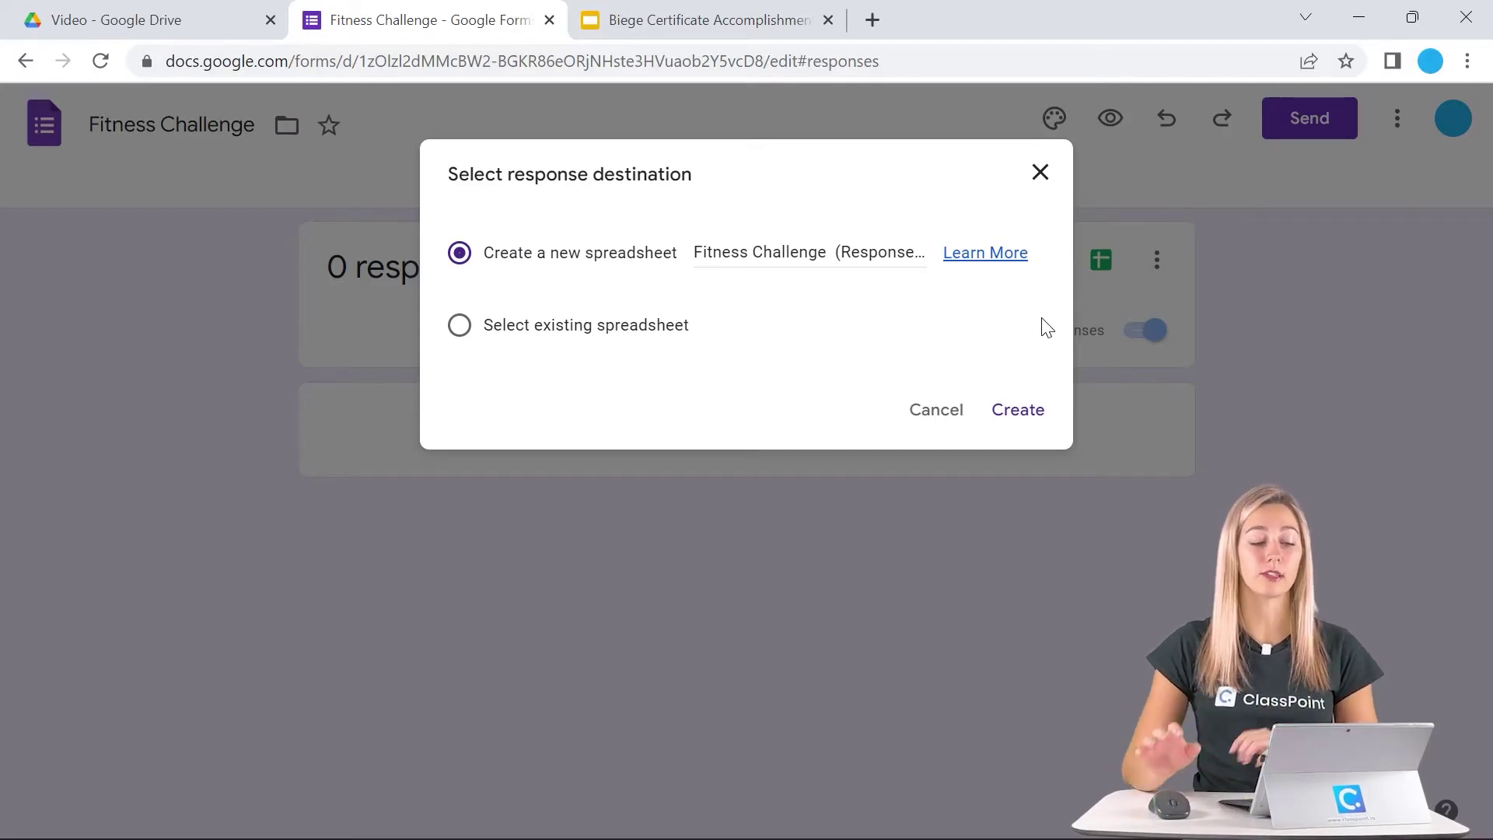
left_click(1015, 412)
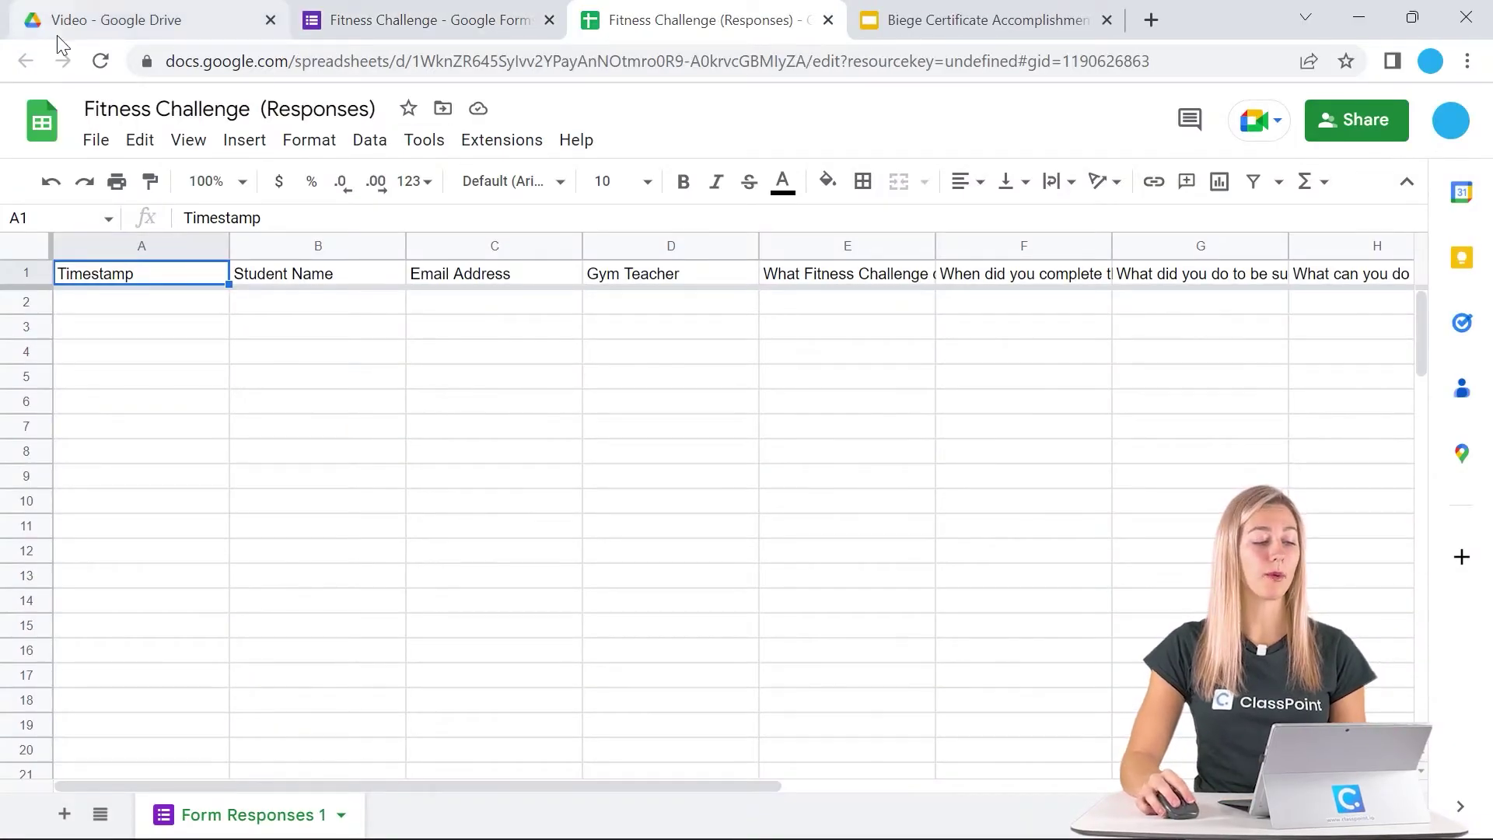
- Switch to the Fitness Challenge (Responses) spreadsheet showing the question headers
left_click(101, 30)
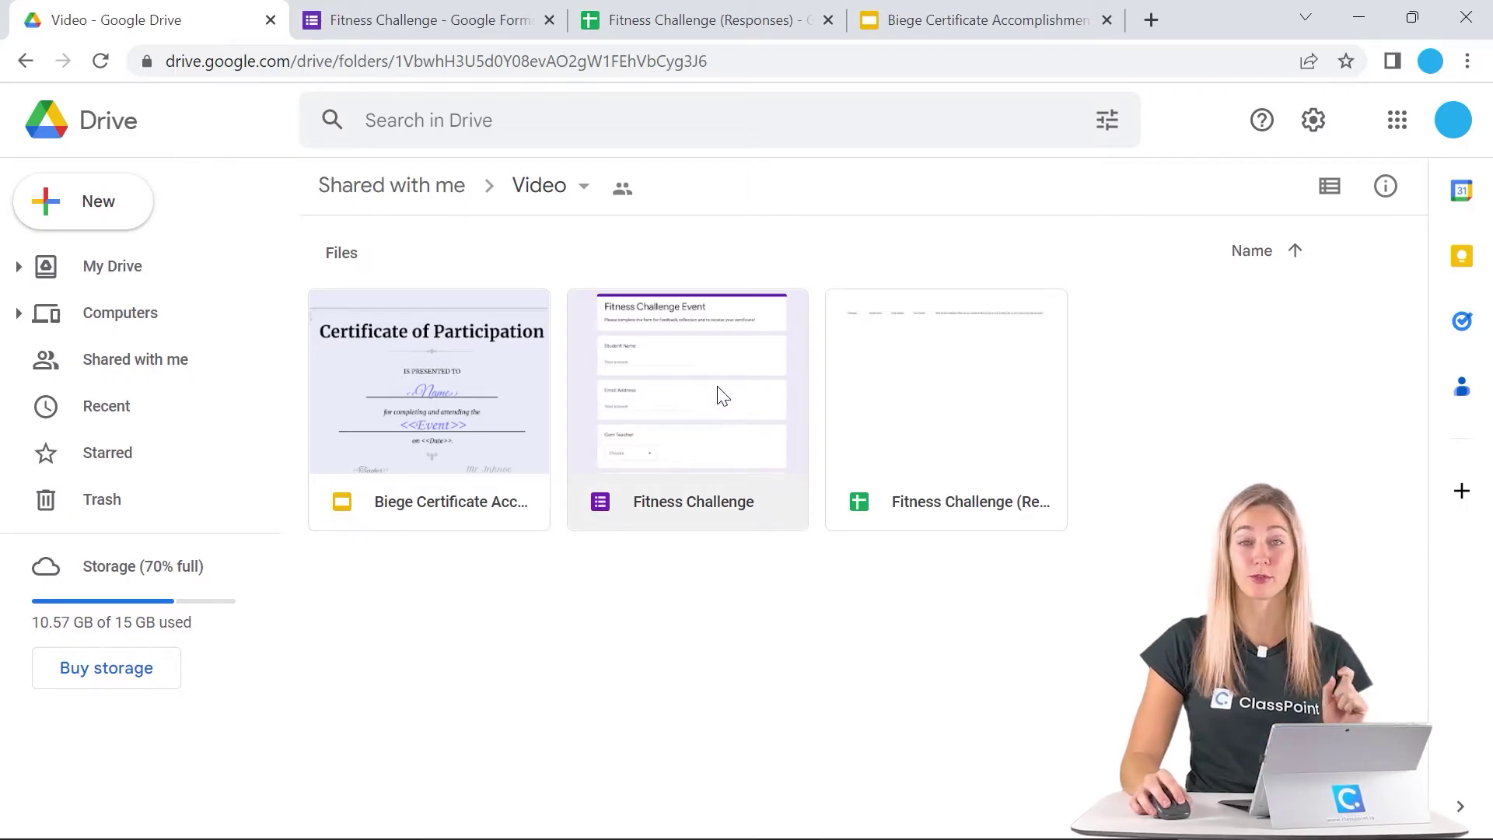
left_click(692, 19)
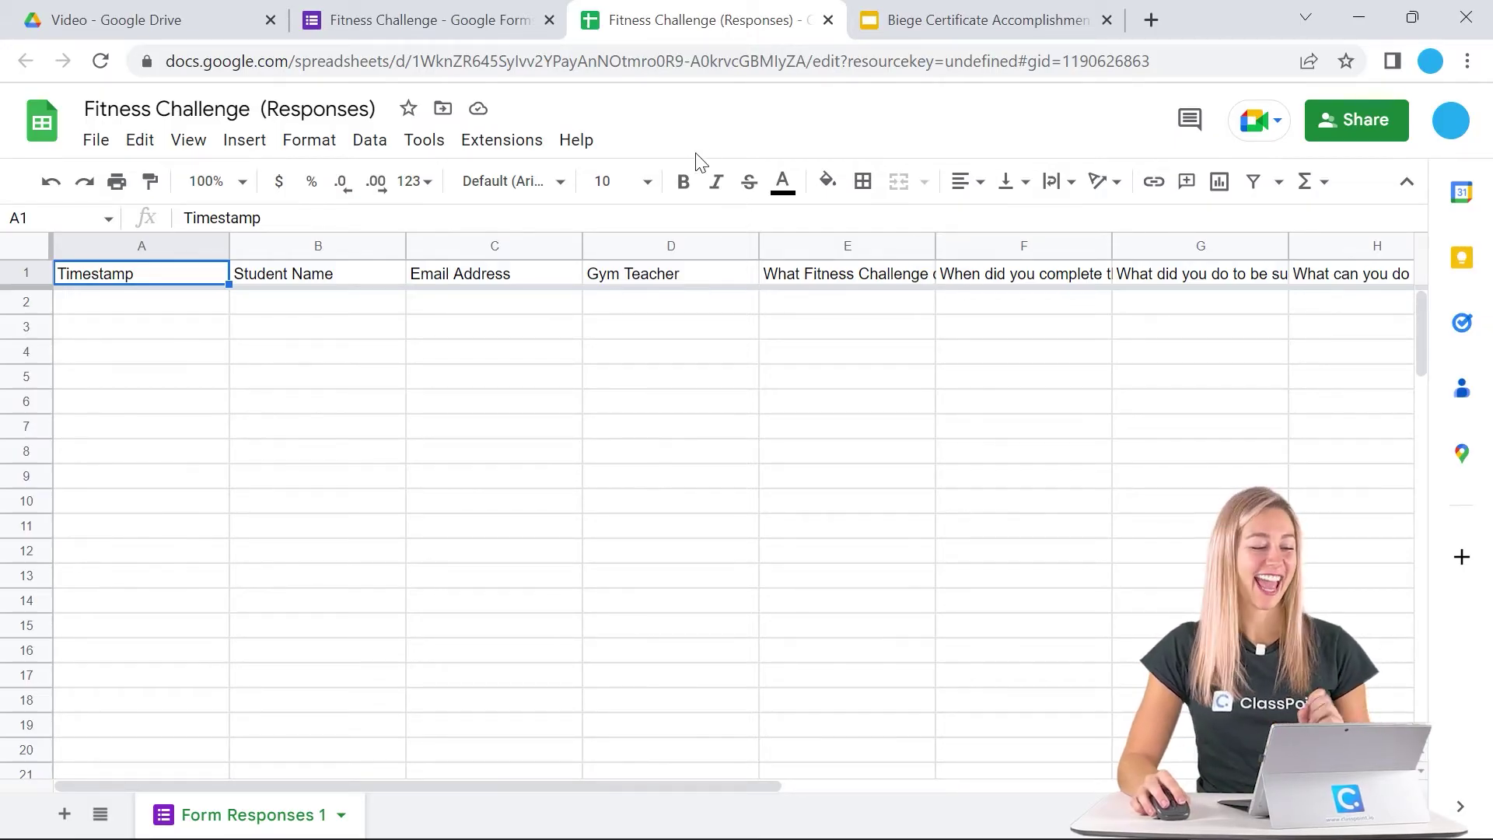
- Look up the Autocrat add-on in the Add-ons marketplace
left_click(502, 142)
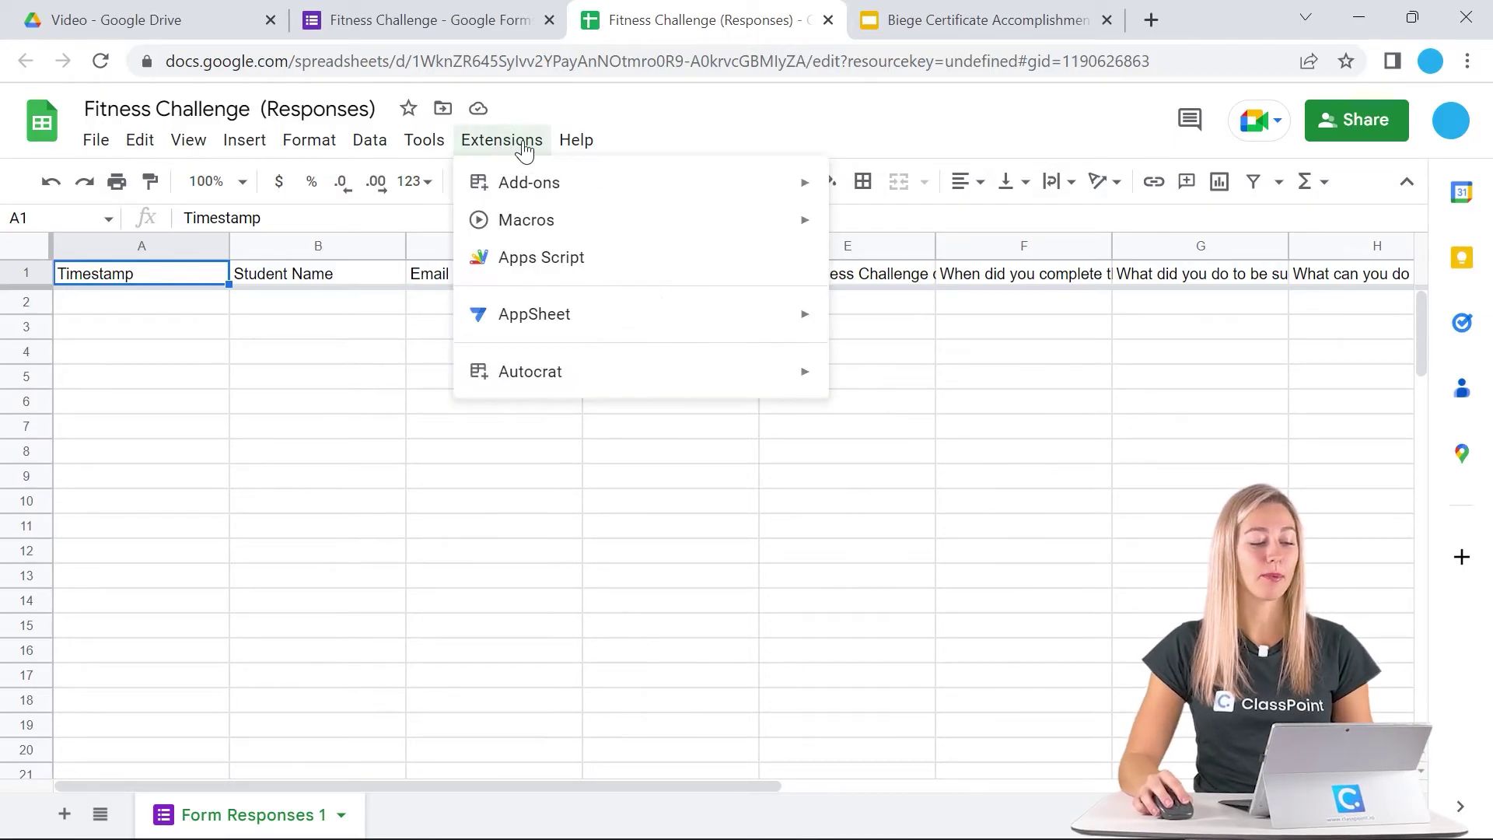
mouse_move(560, 190)
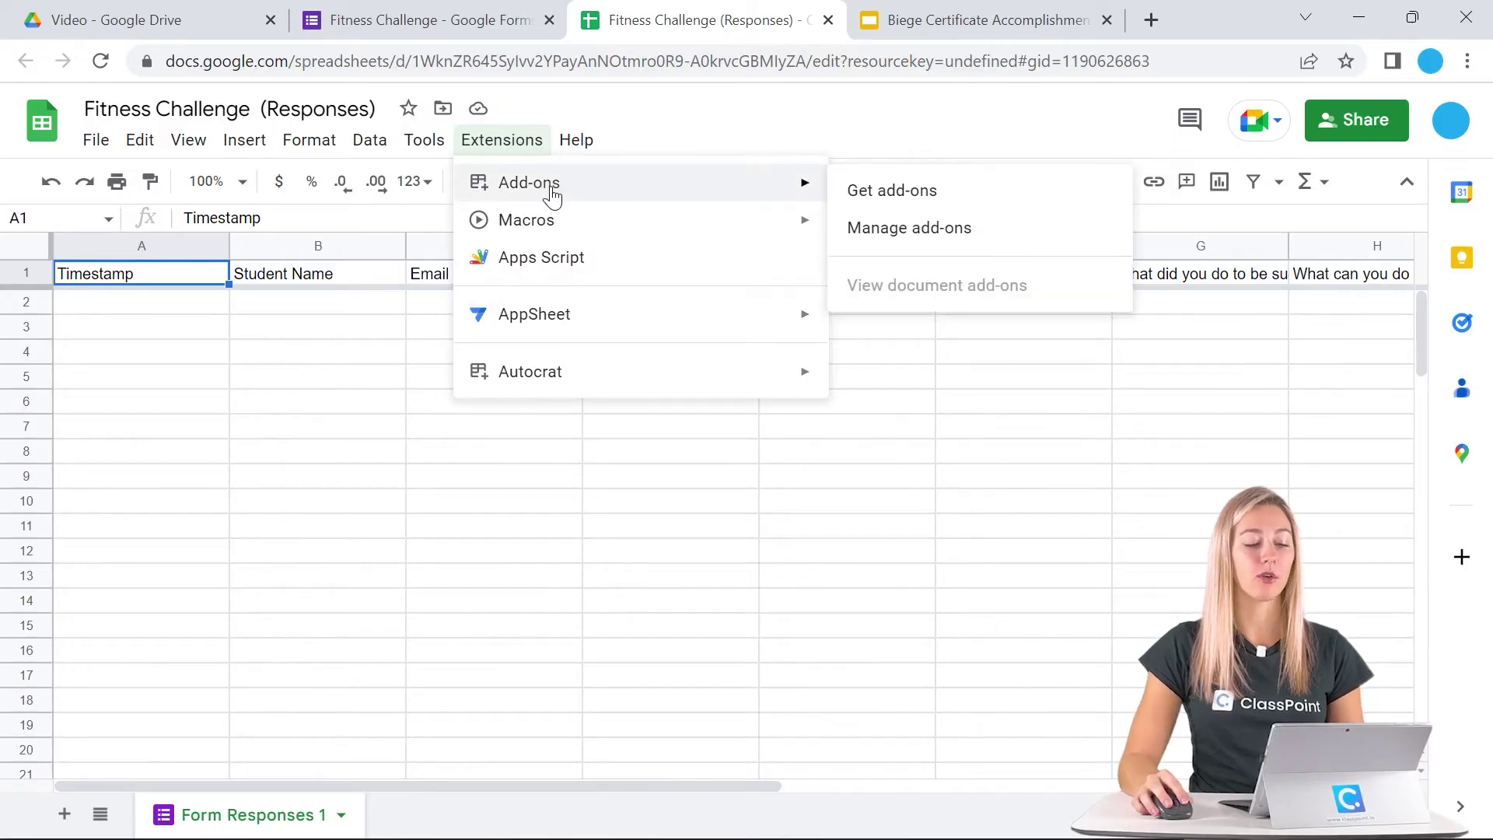
left_click(934, 204)
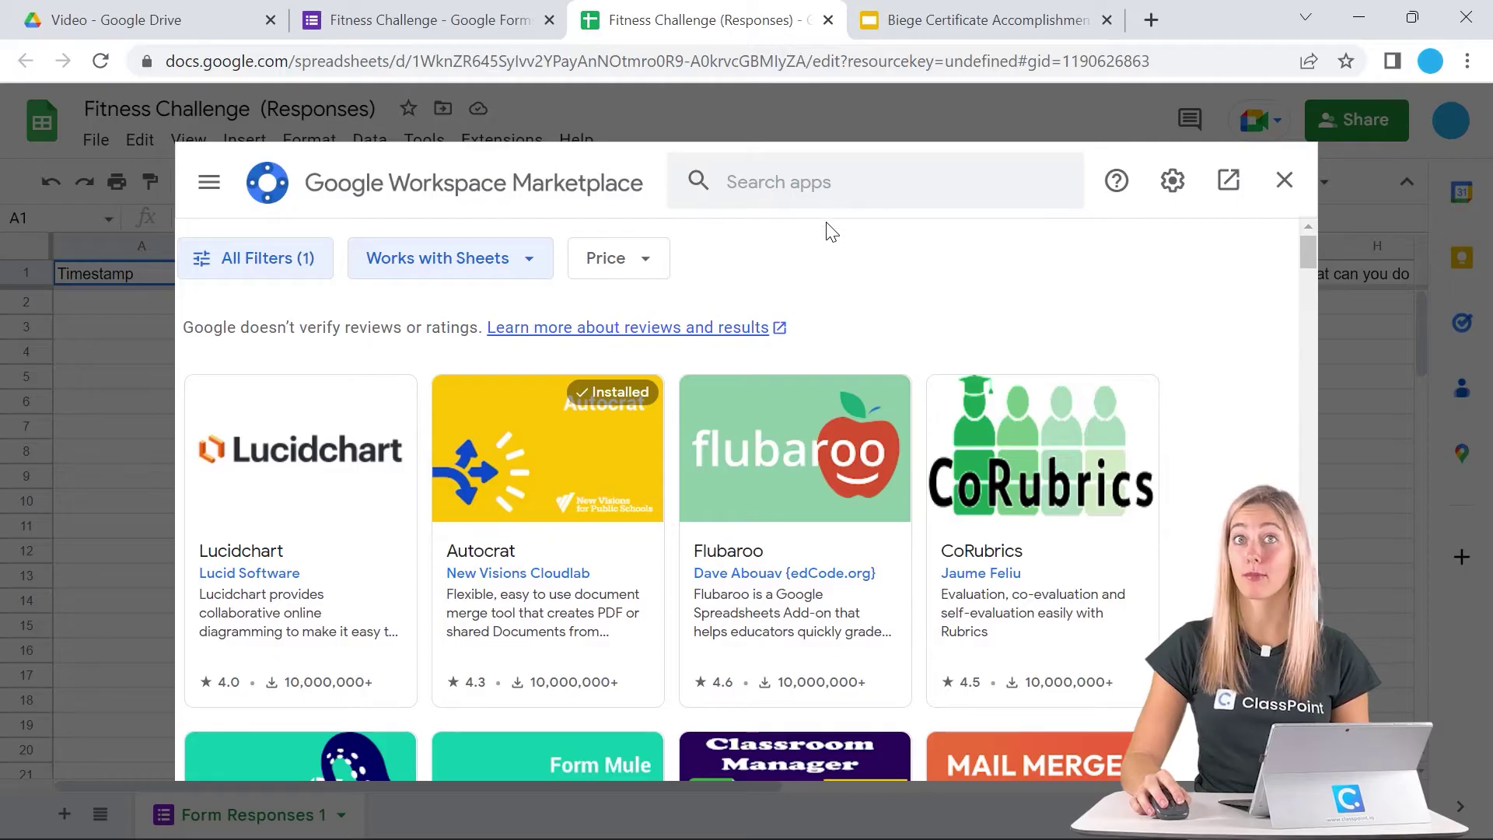
left_click(568, 472)
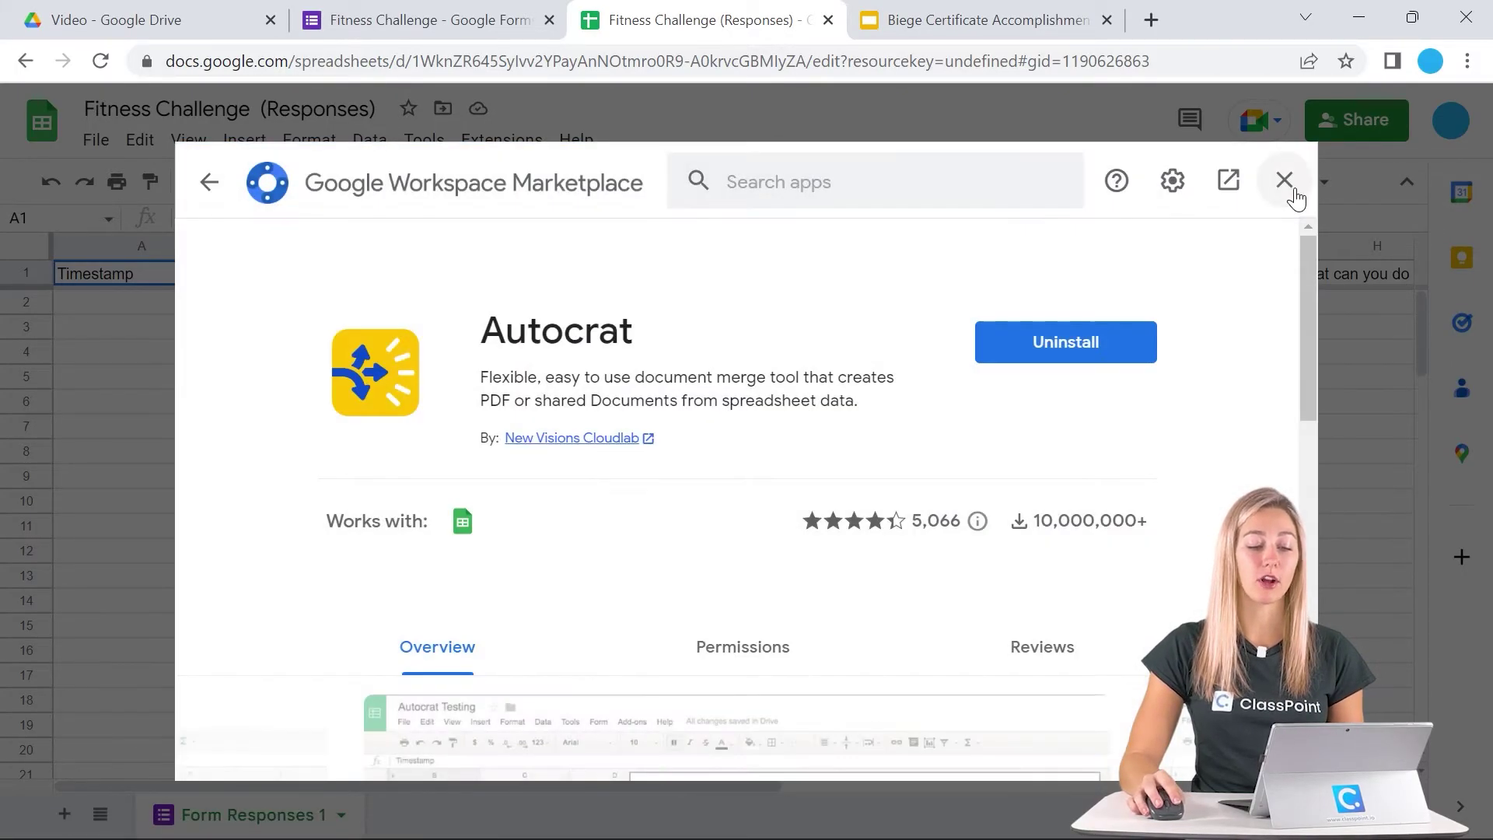
left_click(1284, 181)
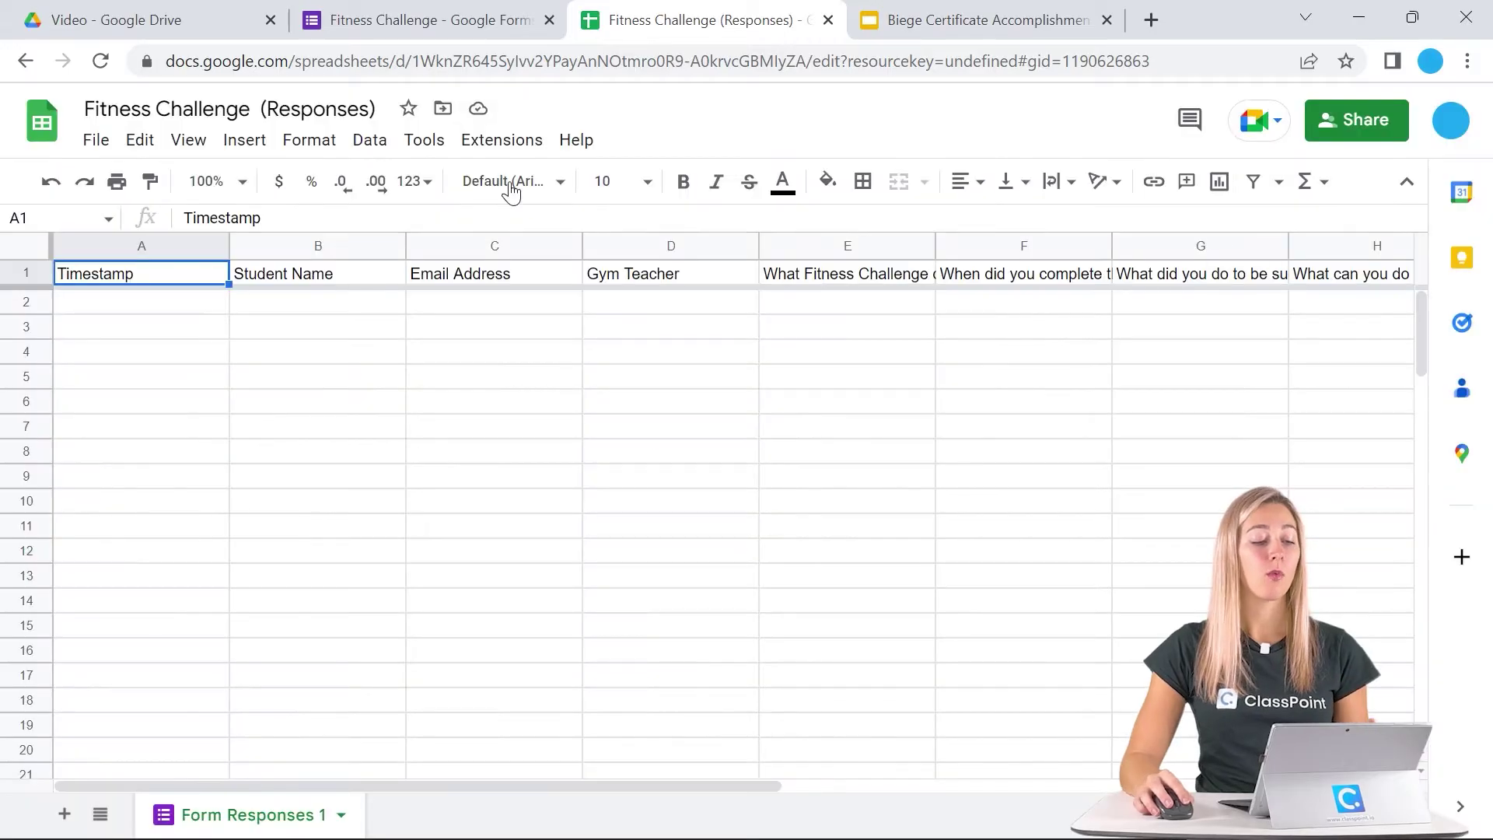
- Launch Autocrat from Extensions and start a new merge job
left_click(502, 140)
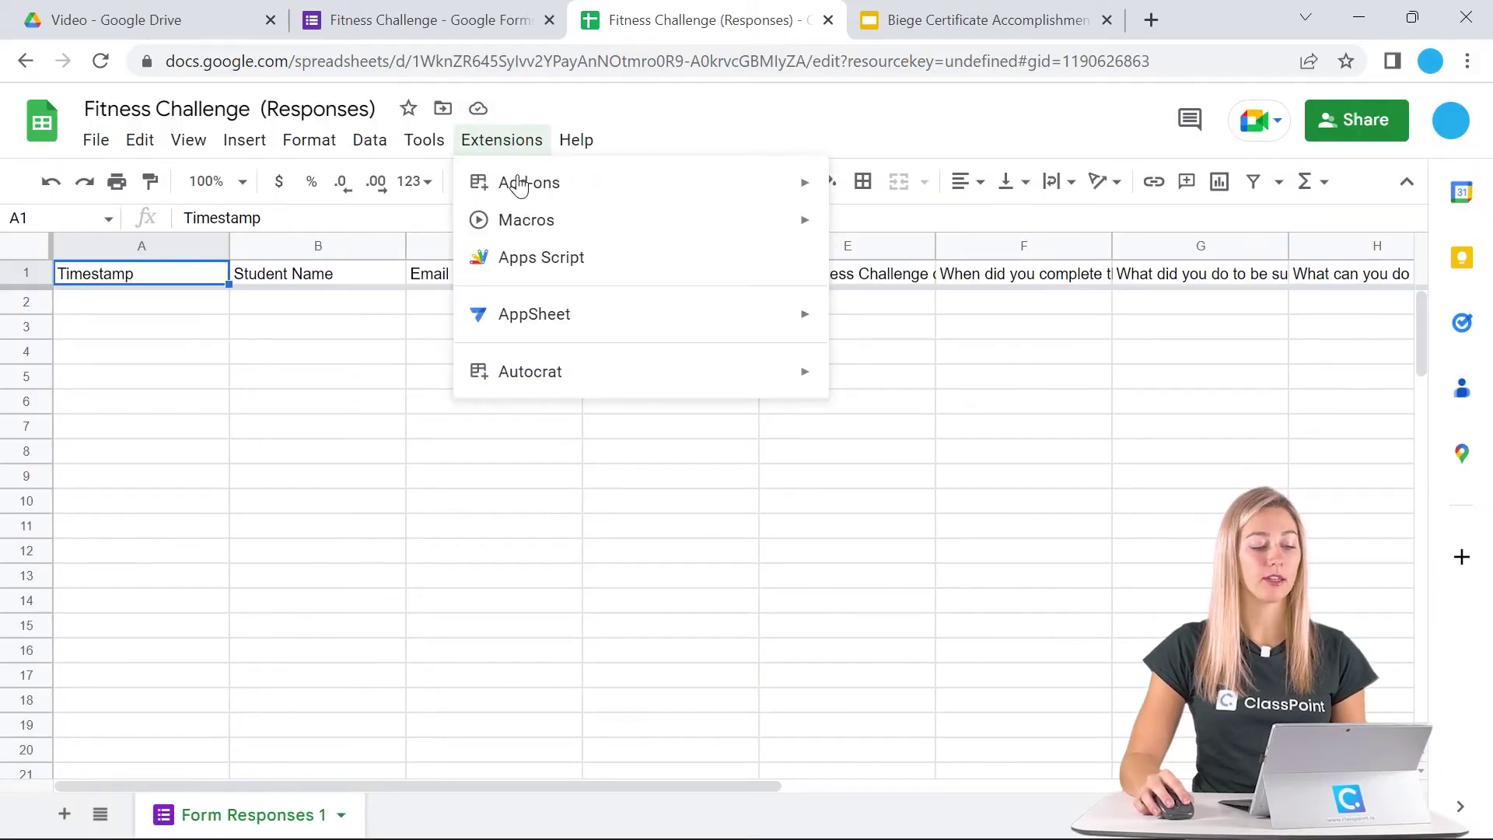
mouse_move(576, 381)
left_click(883, 383)
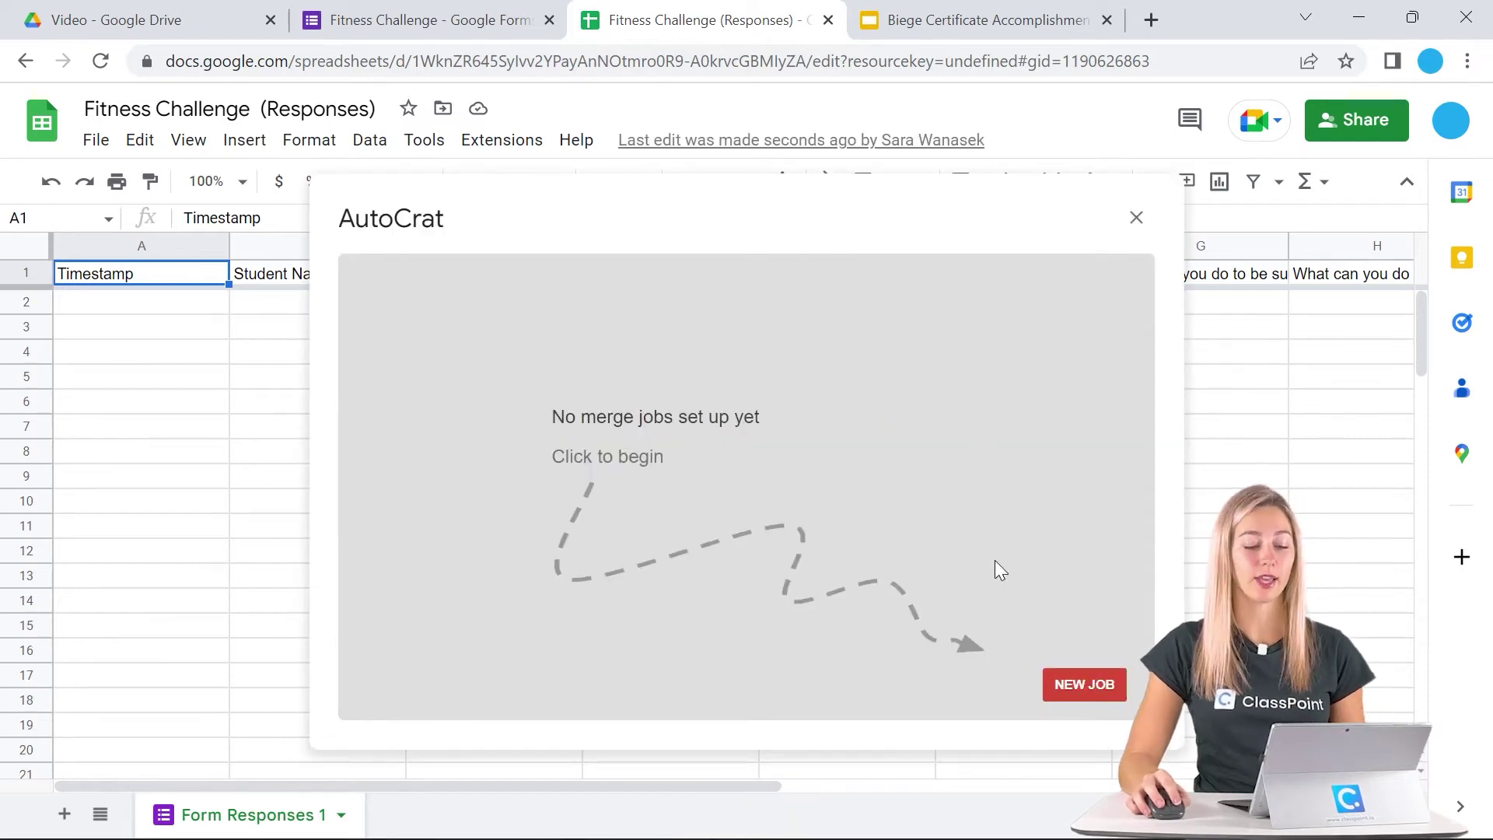
left_click(1085, 684)
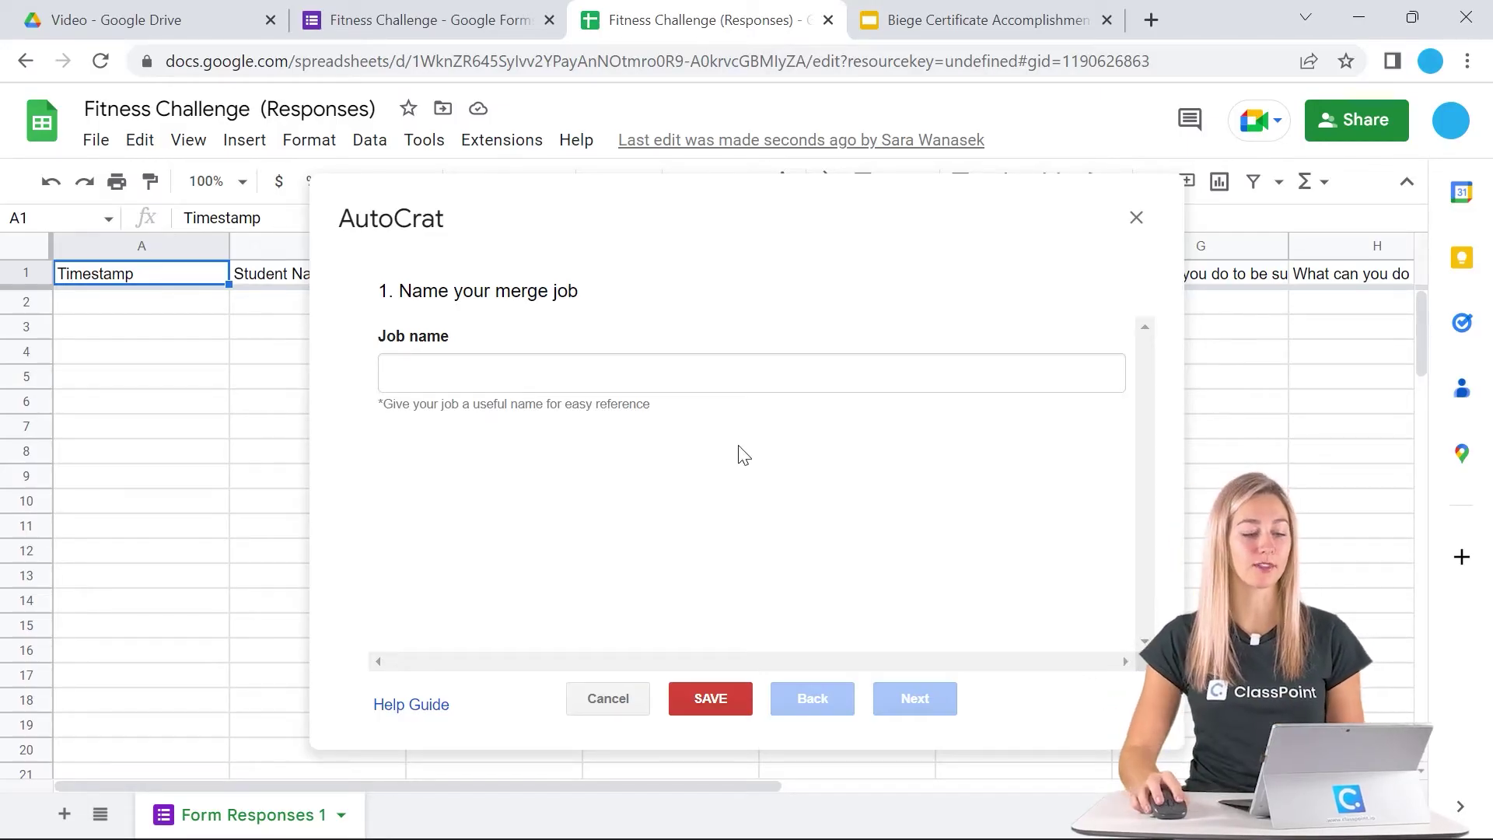
- Name the new AutoCrat merge job Fitness Cert
left_click(710, 376)
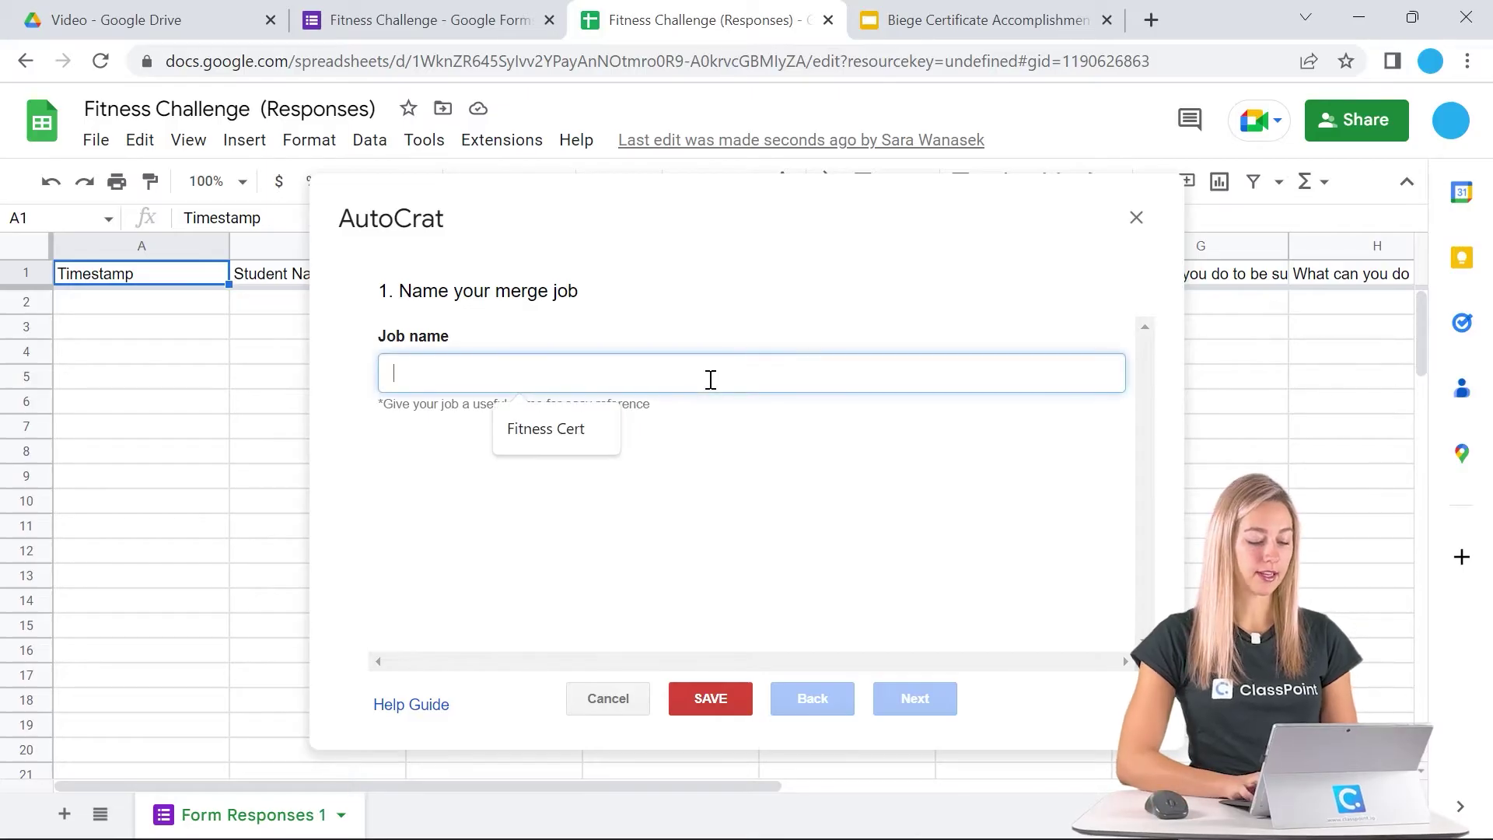
type("Fitness Cert")
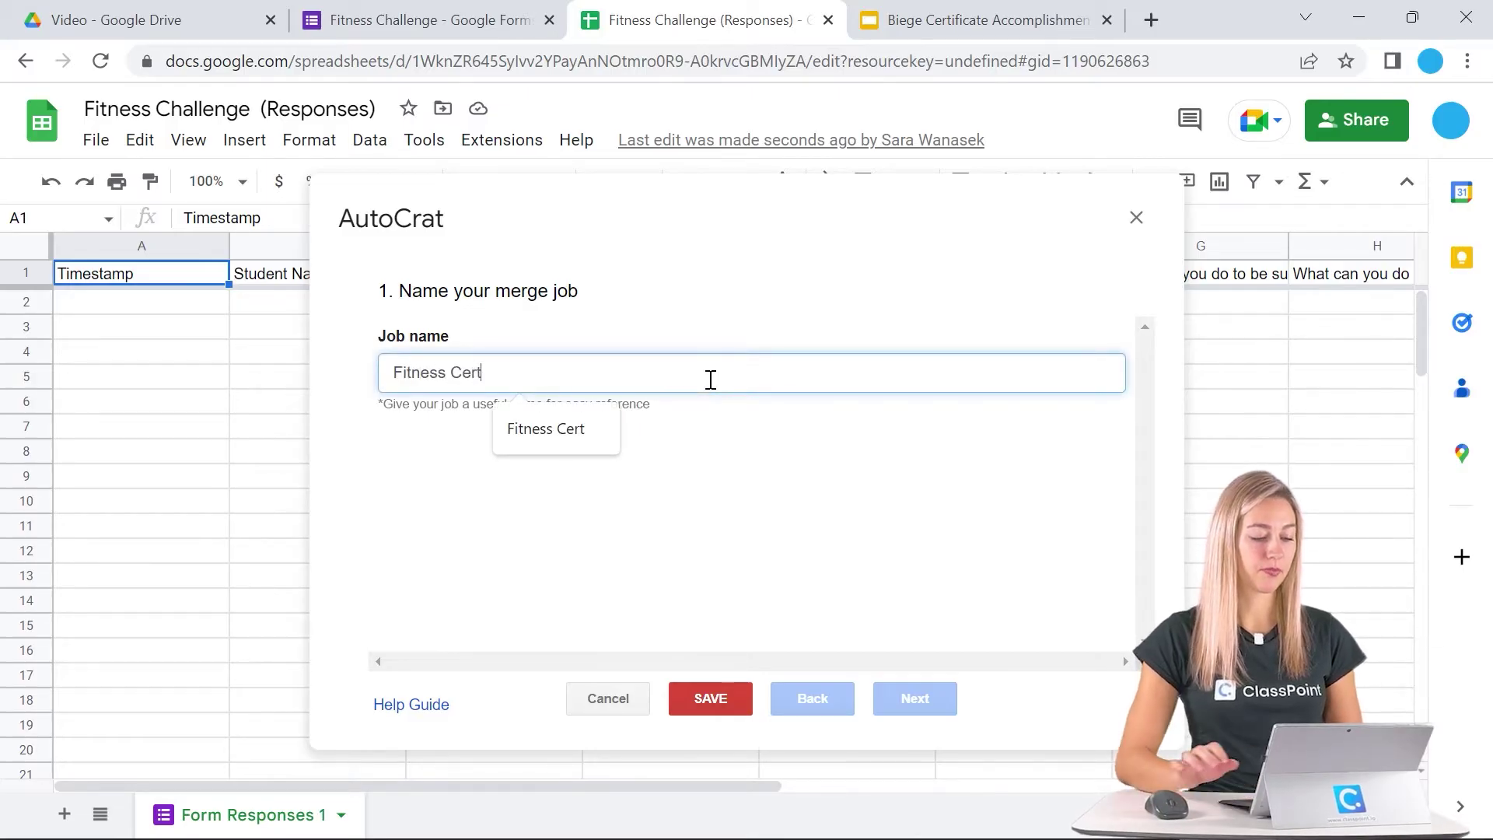
left_click(922, 692)
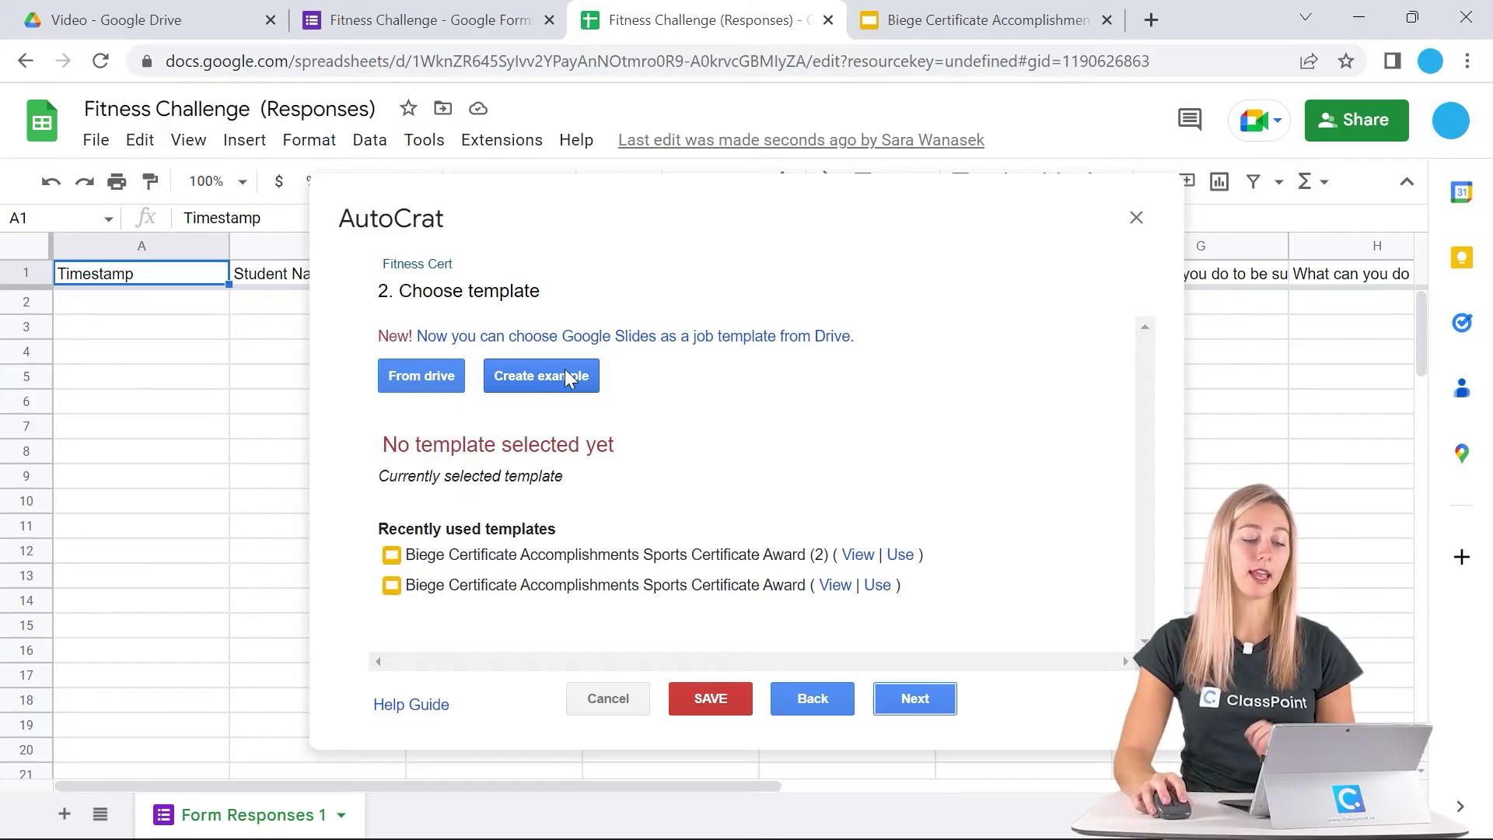
- Choose the Biege Certificate slides from Drive as the job's template
left_click(408, 384)
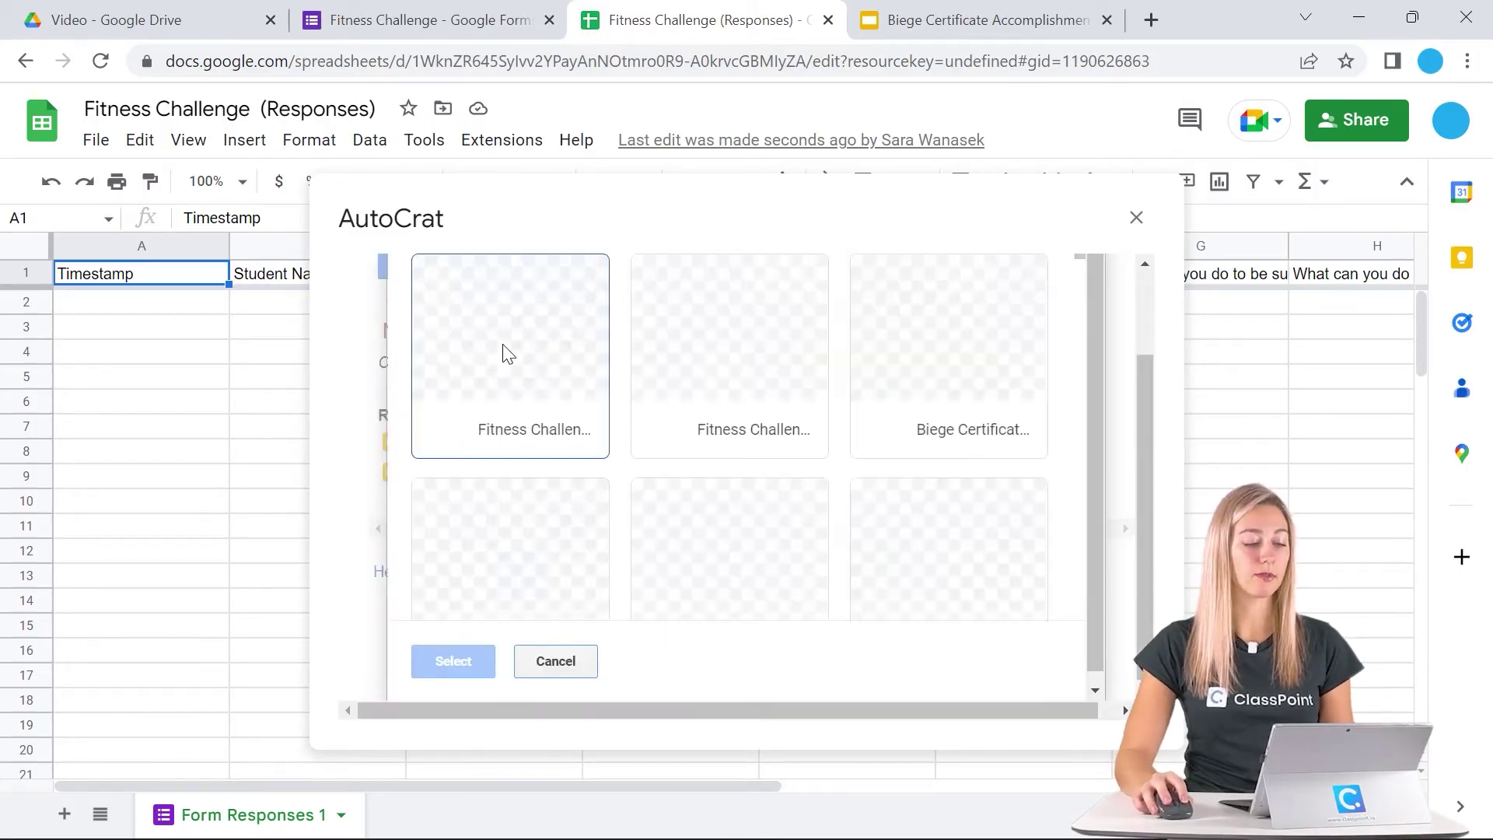
left_click(953, 364)
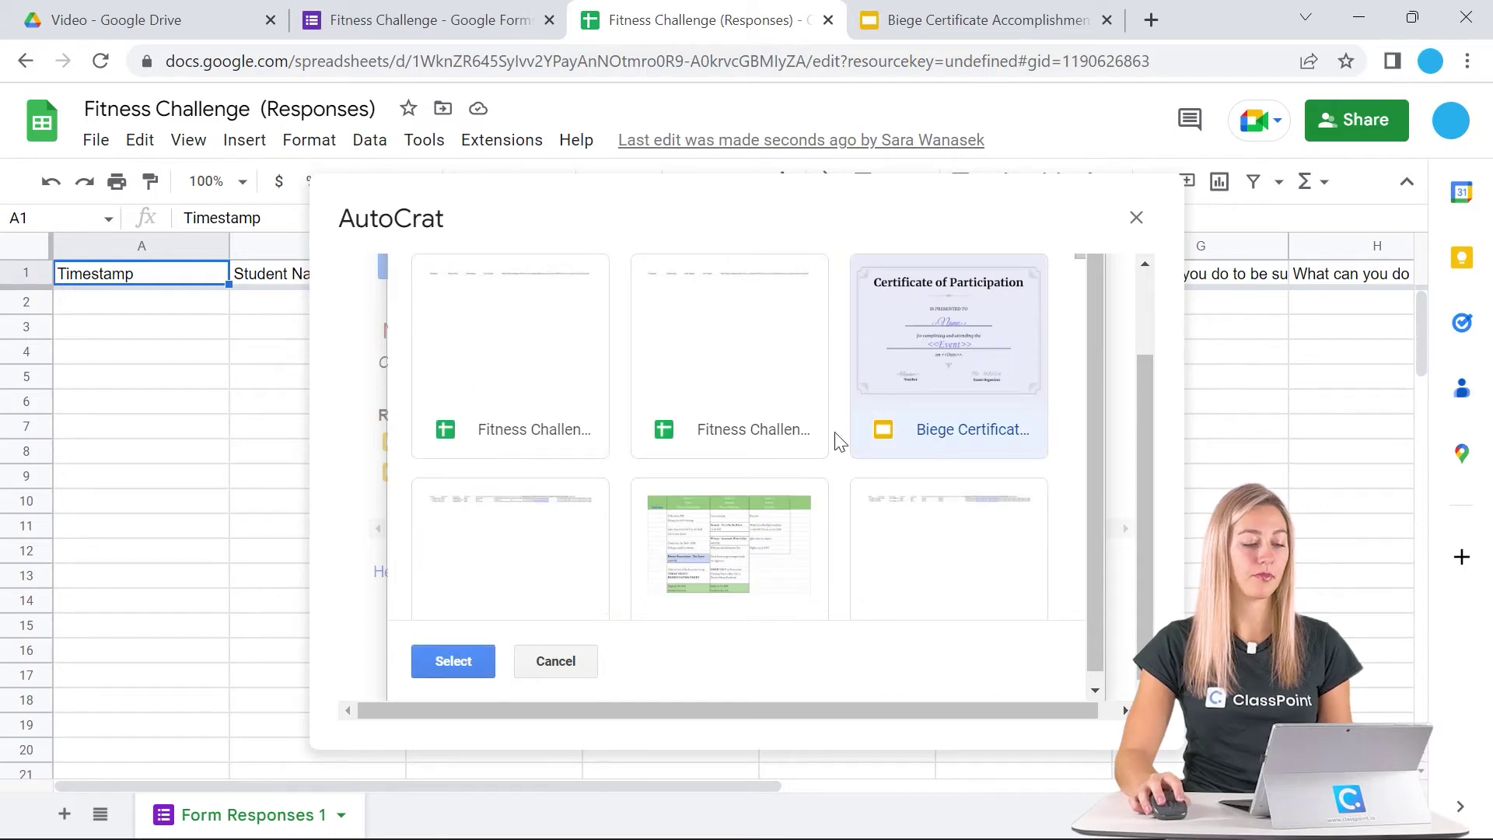
left_click(455, 661)
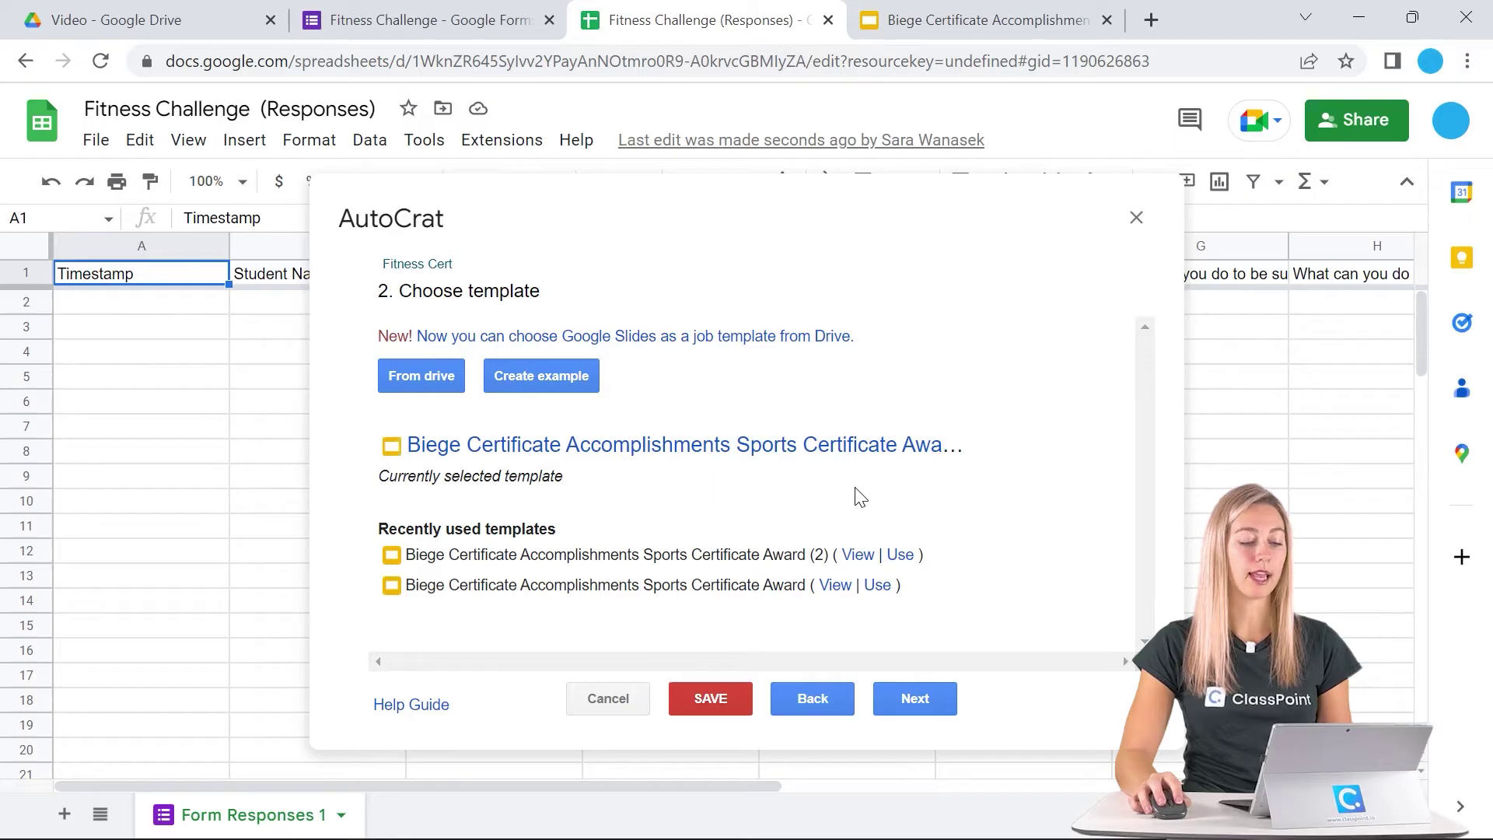
- Map the <<Name>> tag to the Student Name column
left_click(904, 703)
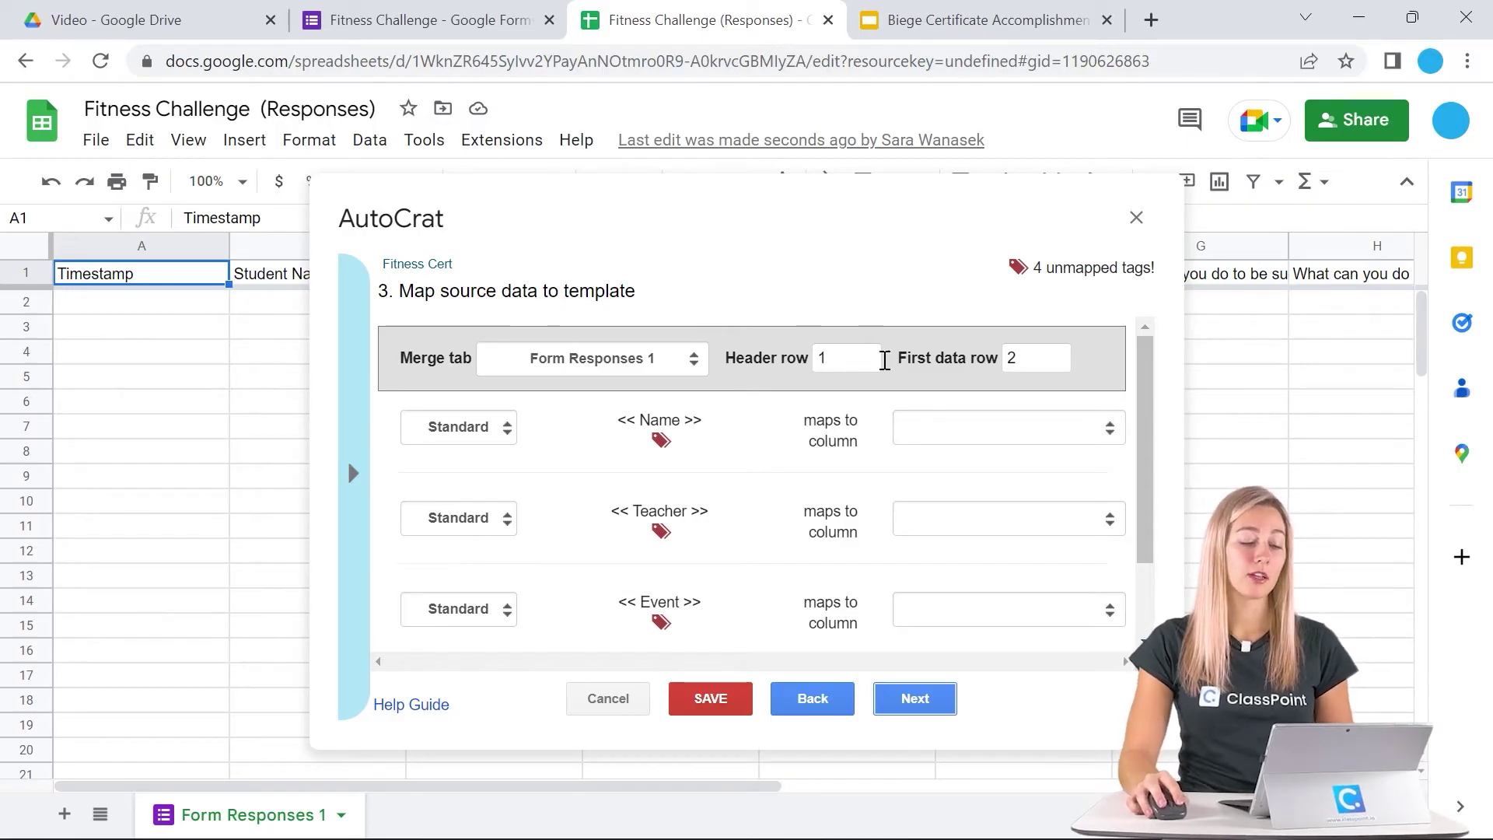
left_click_drag(704, 421, 608, 419)
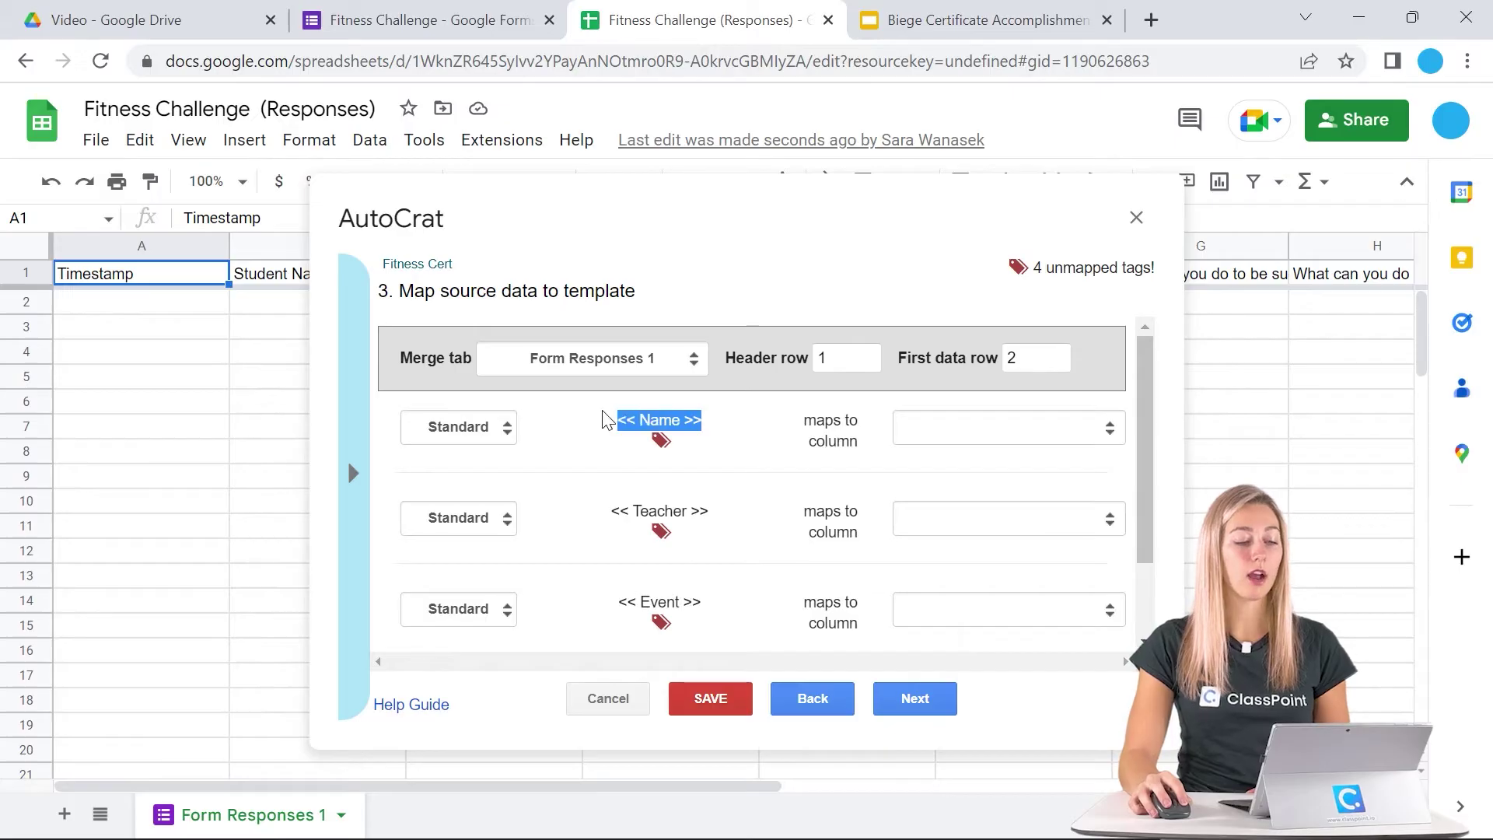
left_click(1084, 17)
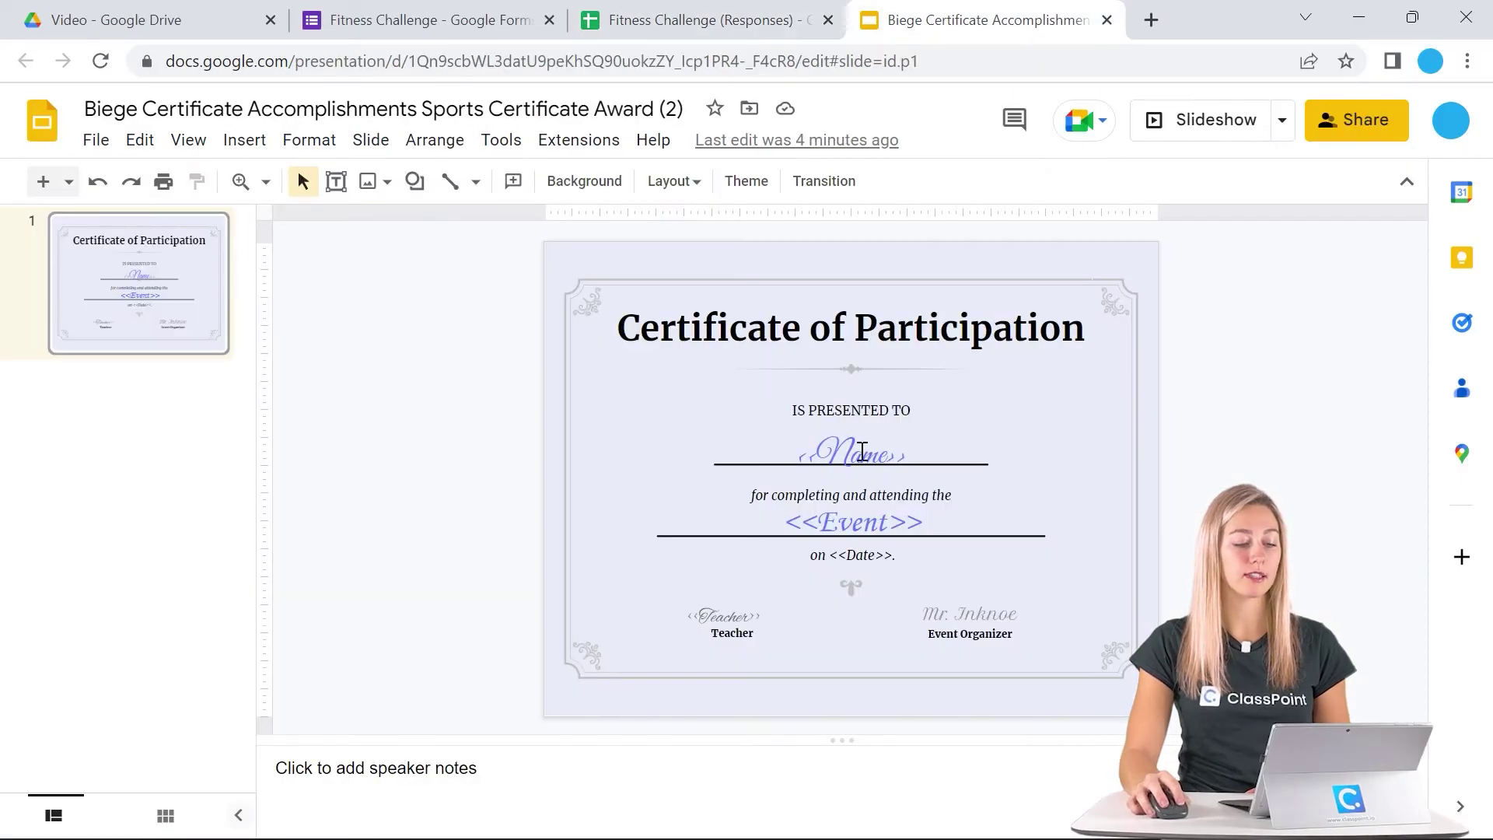
left_click(610, 17)
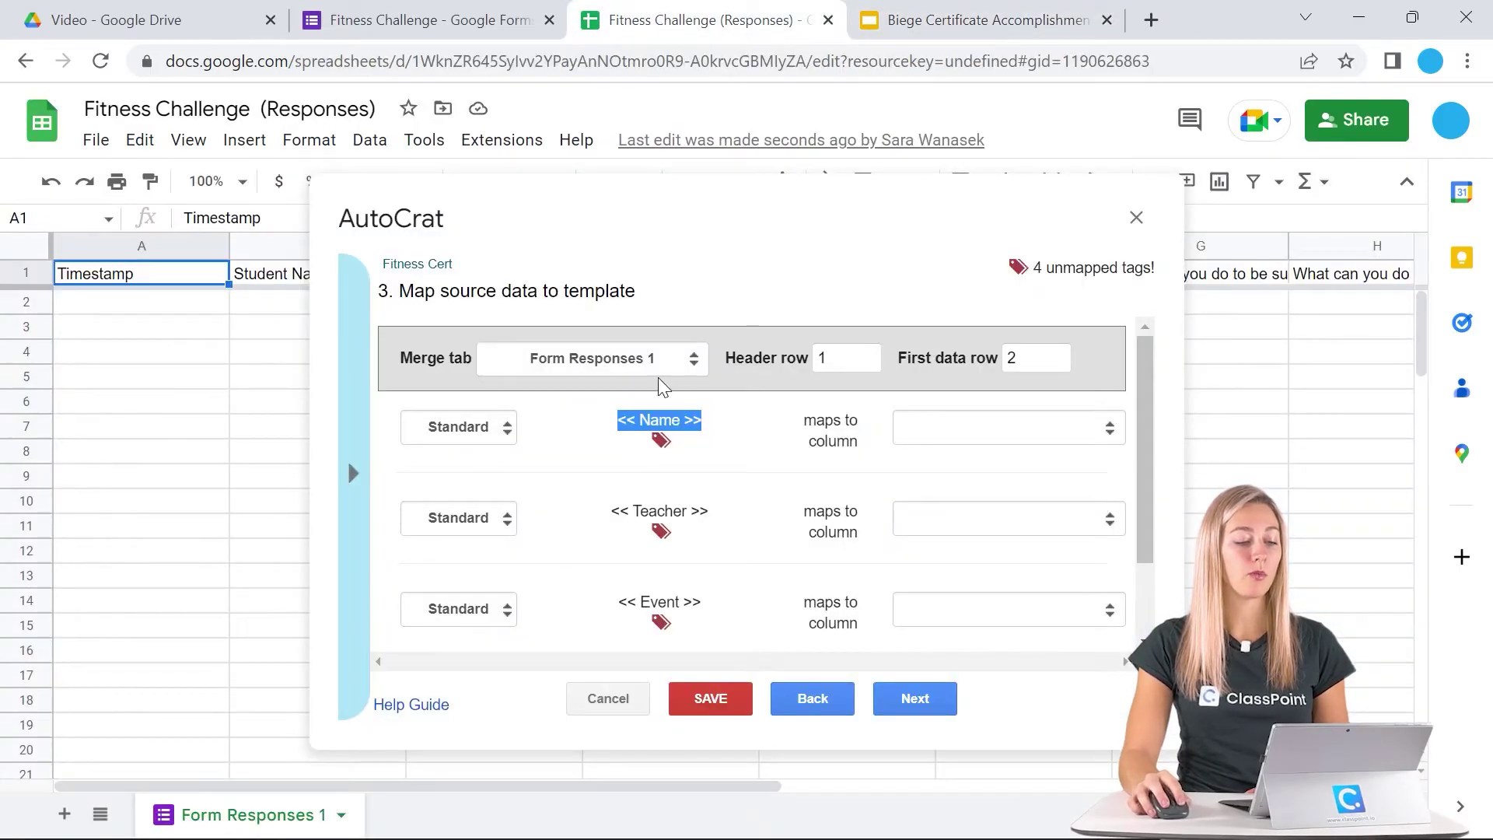
left_click(974, 429)
left_click(995, 490)
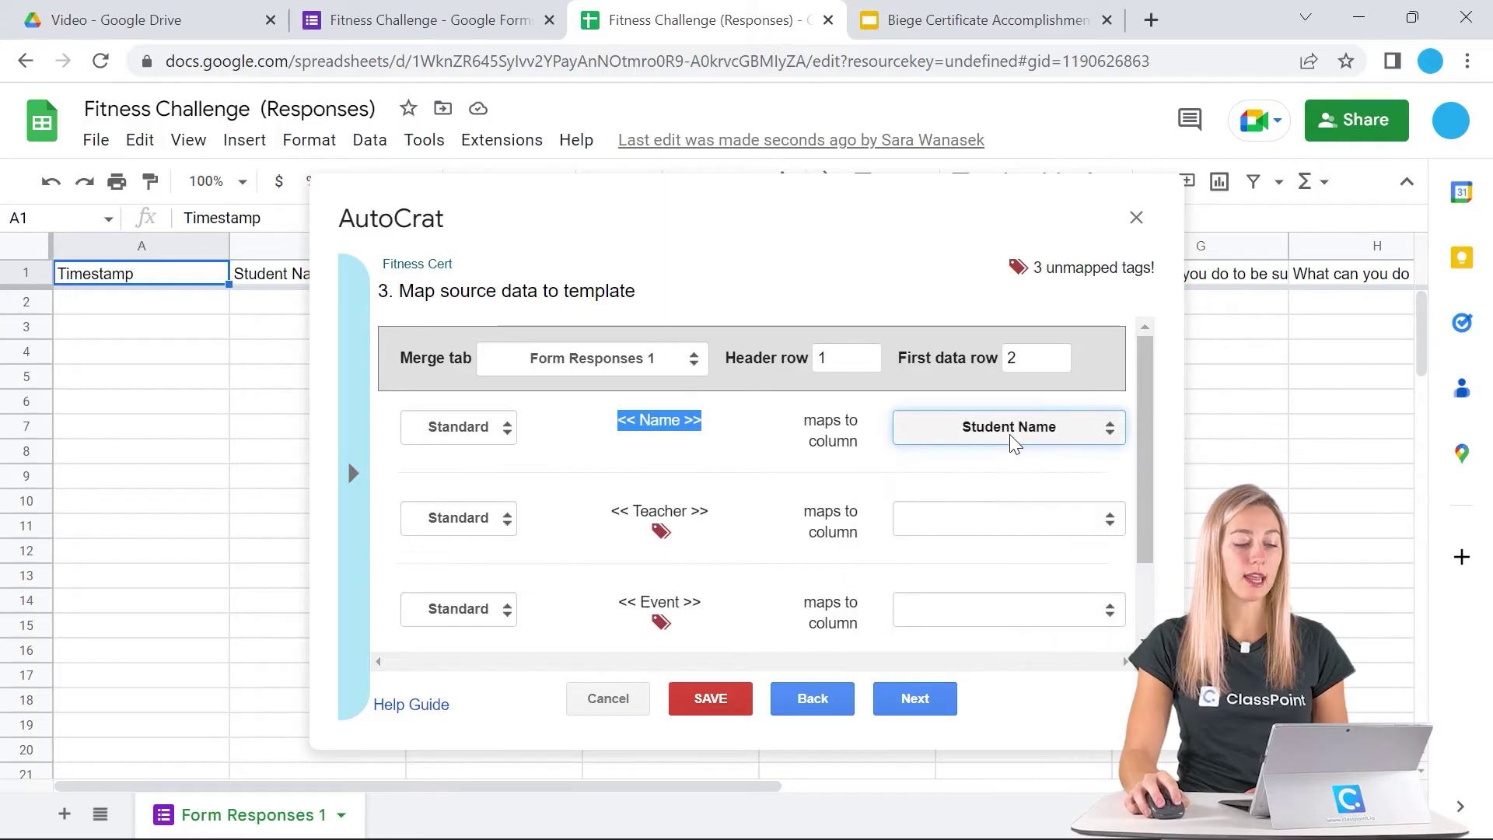
- After checking the form and template, map the <<Teacher>> tag to Gym Teacher
left_click(377, 20)
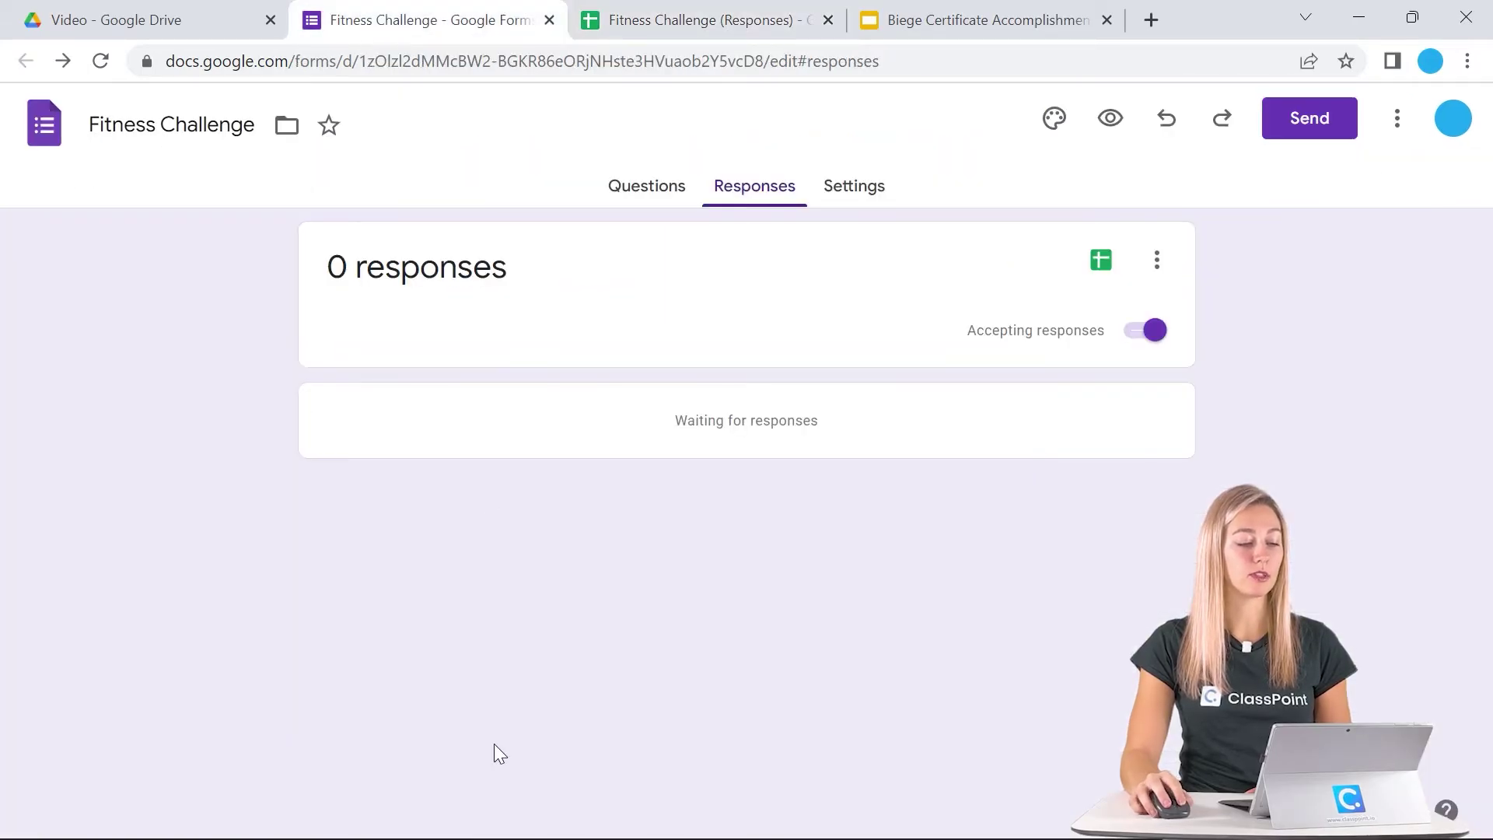
left_click(649, 199)
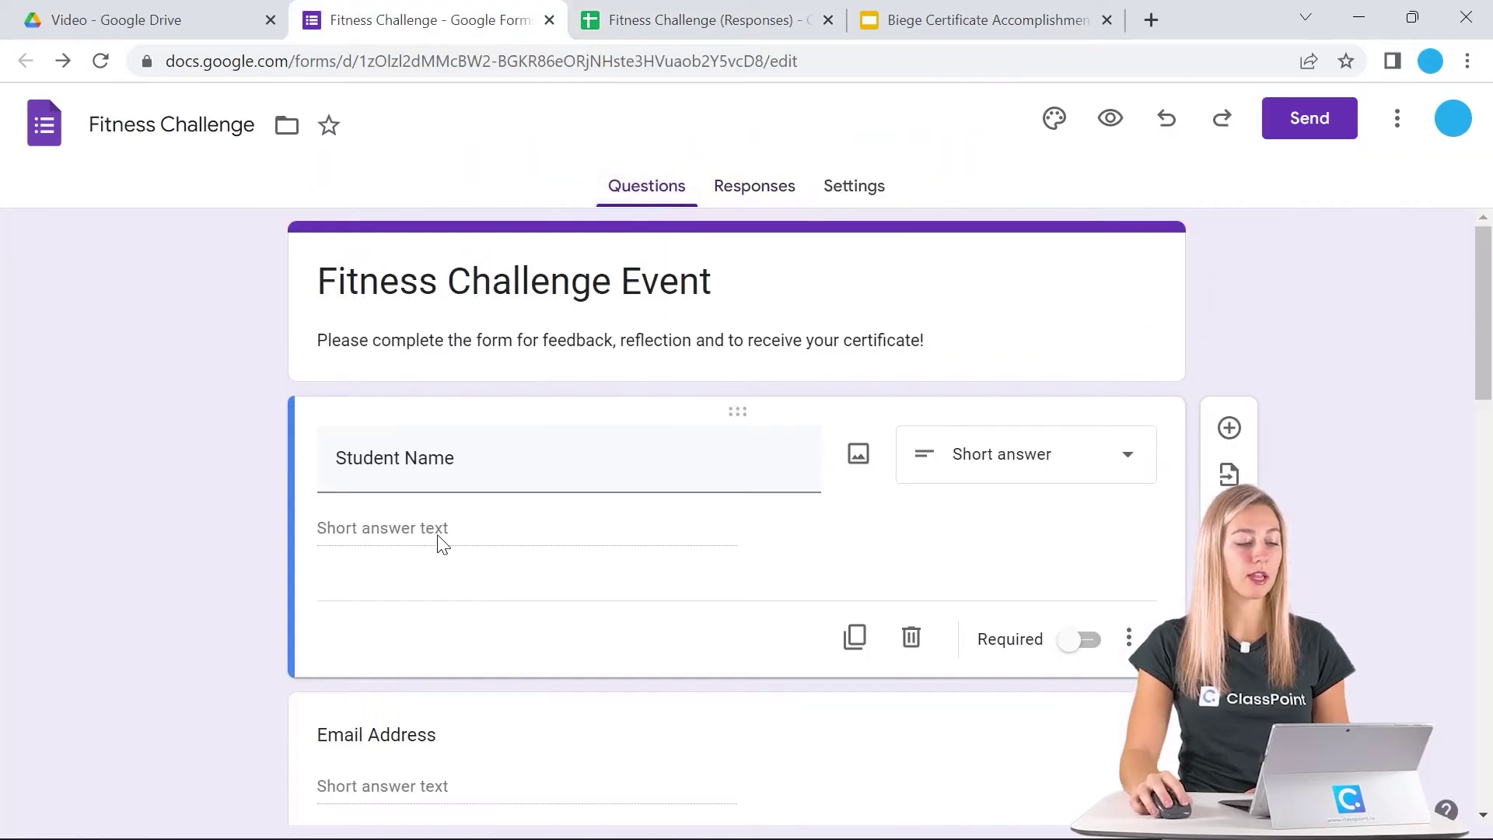
left_click(998, 21)
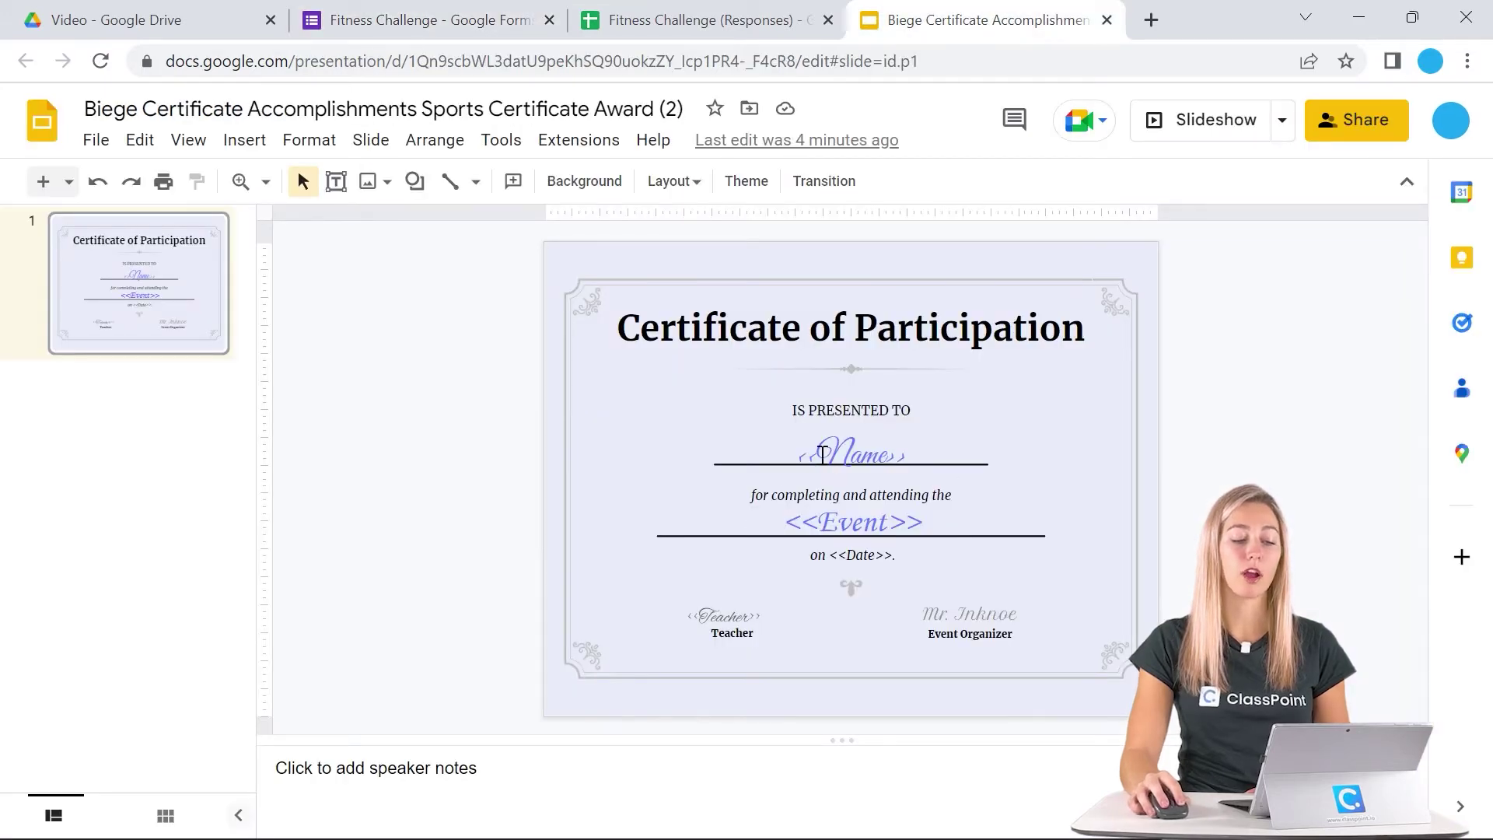
left_click(636, 18)
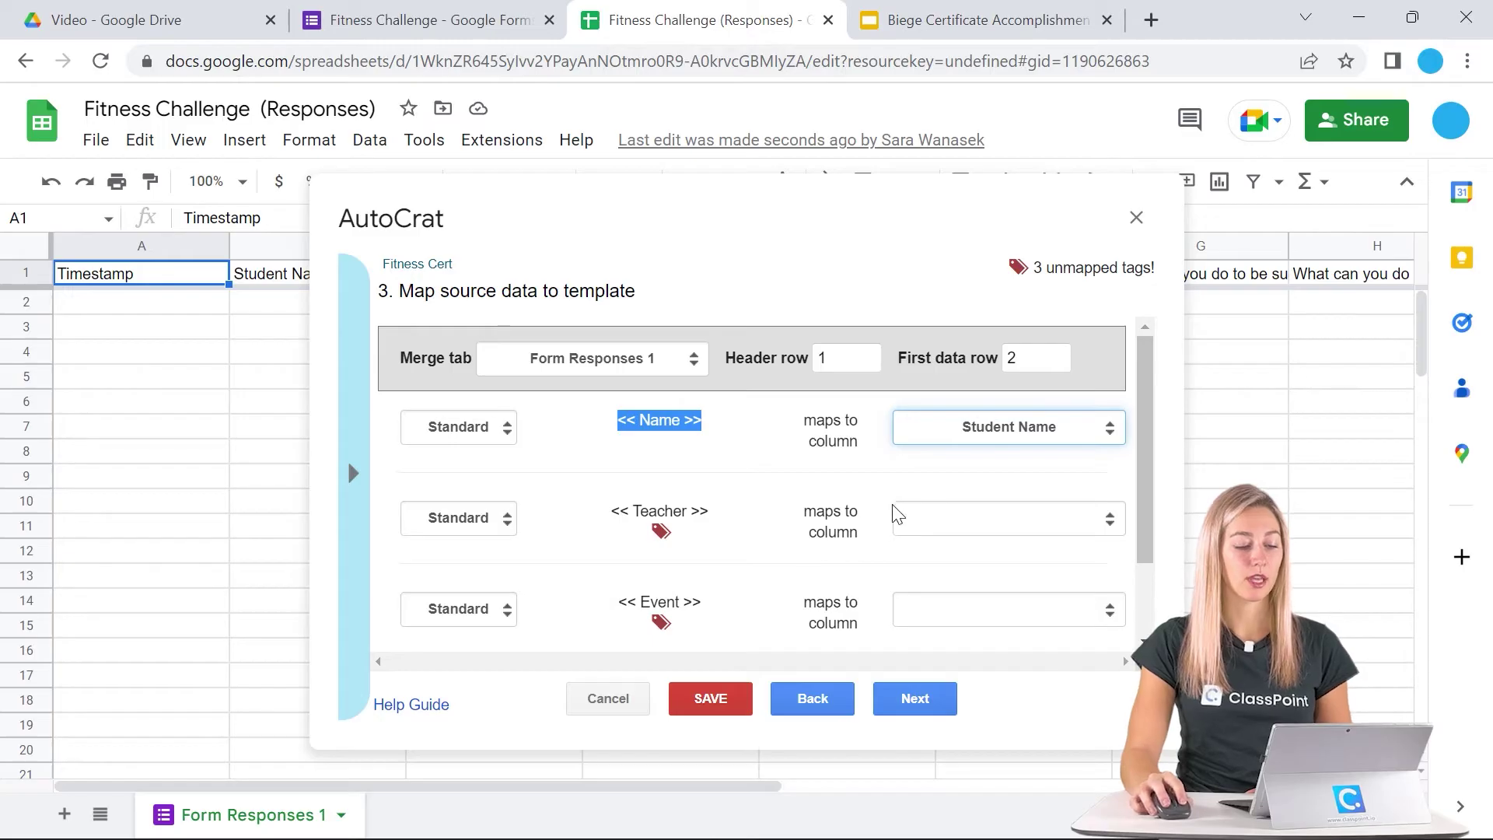
left_click(920, 510)
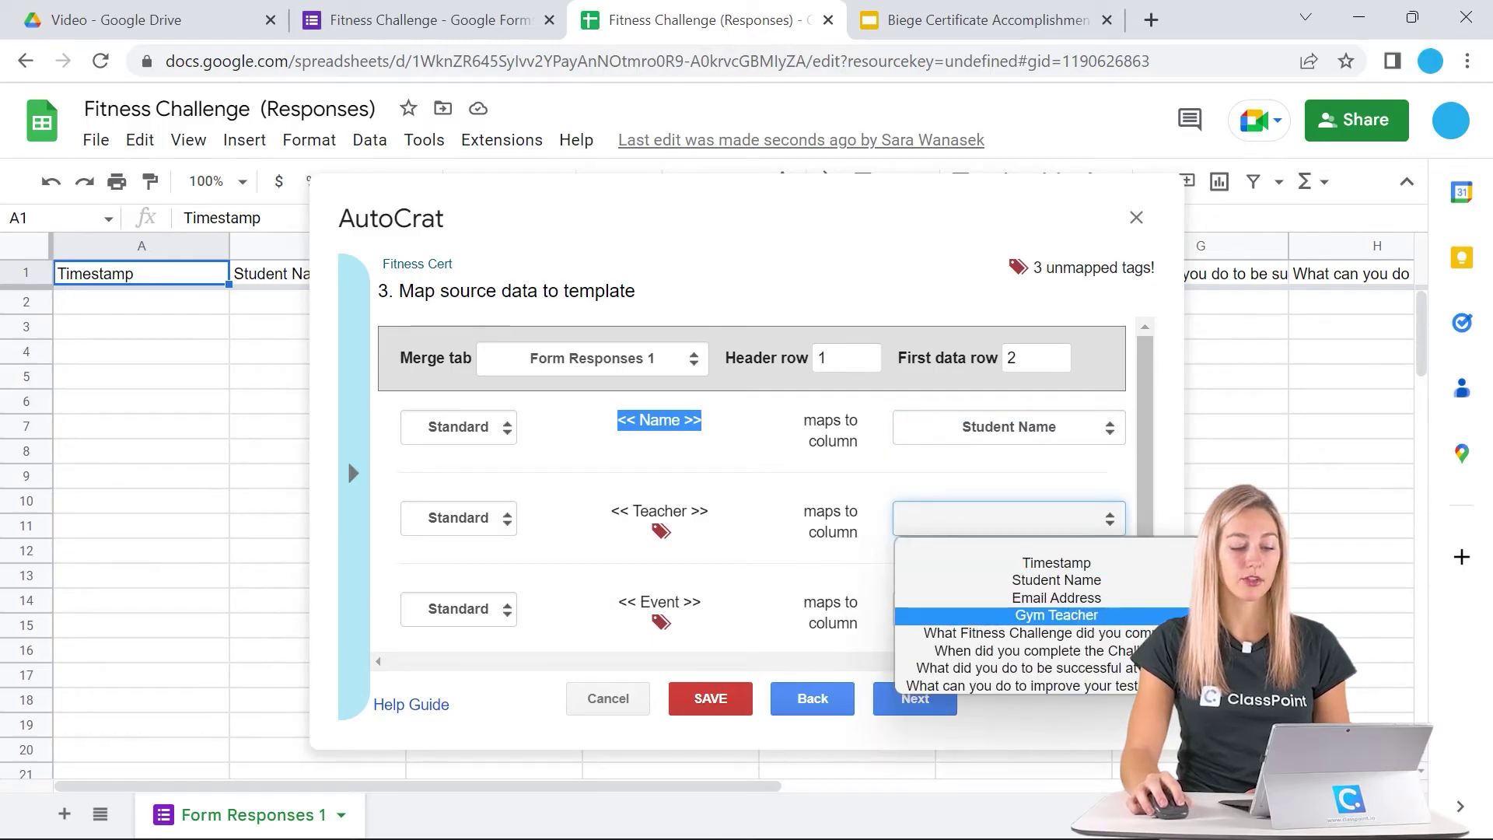
left_click(985, 616)
- Map <<Event>> to the fitness challenge question and <<Date>> to the completion-date column
left_click(968, 609)
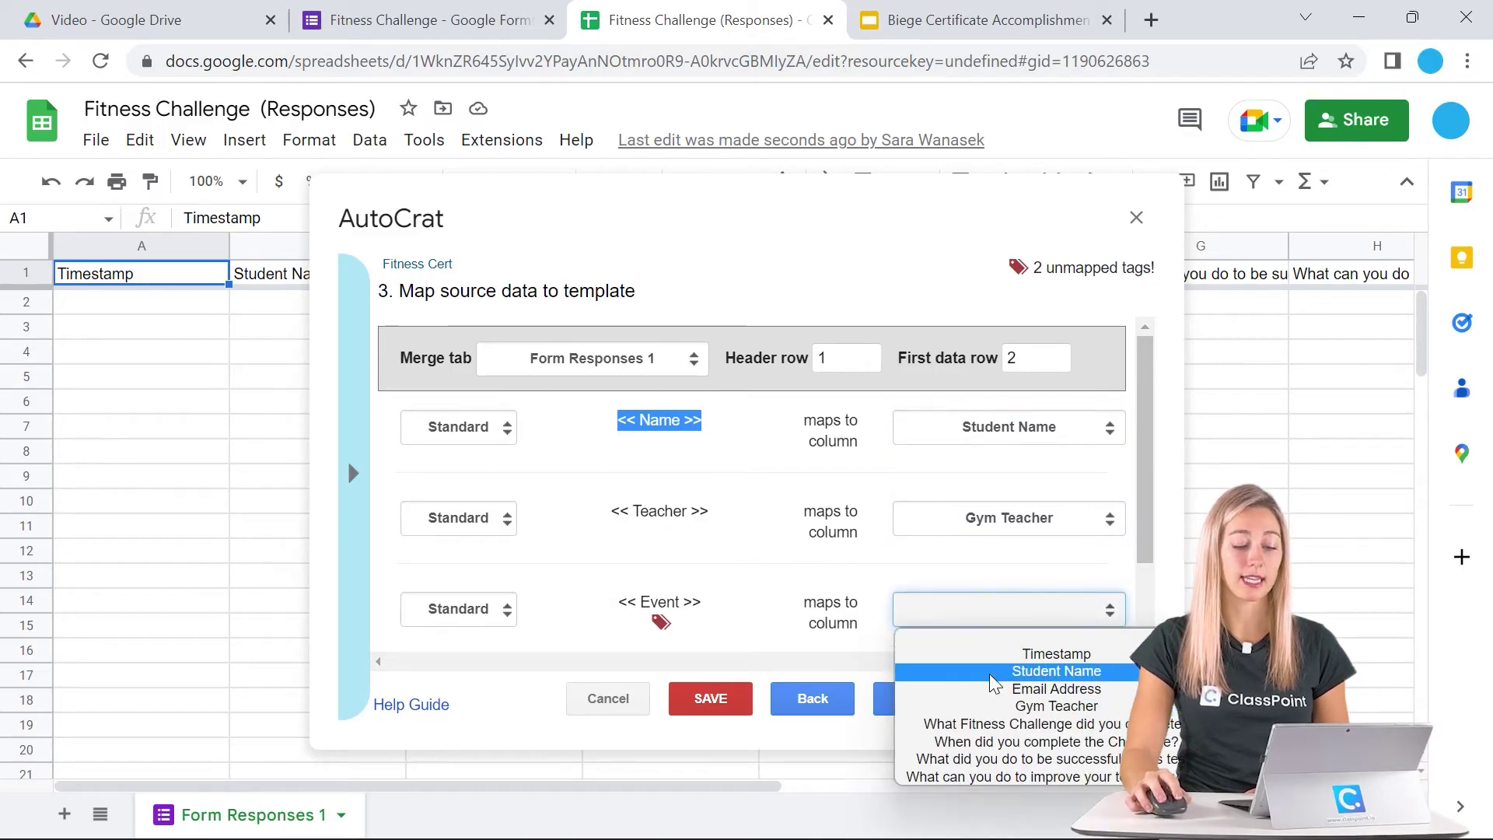
left_click(999, 724)
left_click(993, 600)
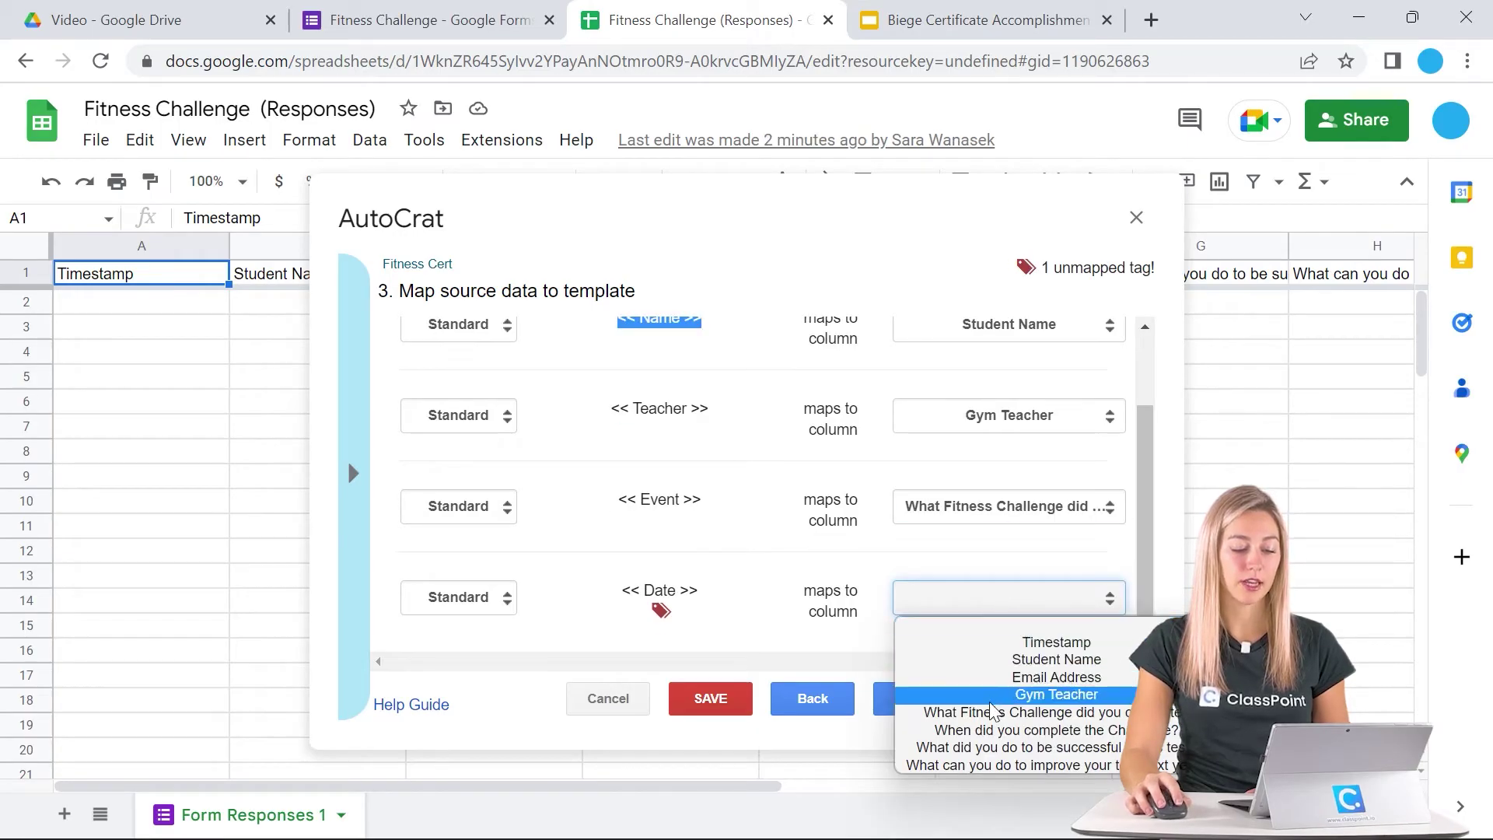
left_click(995, 730)
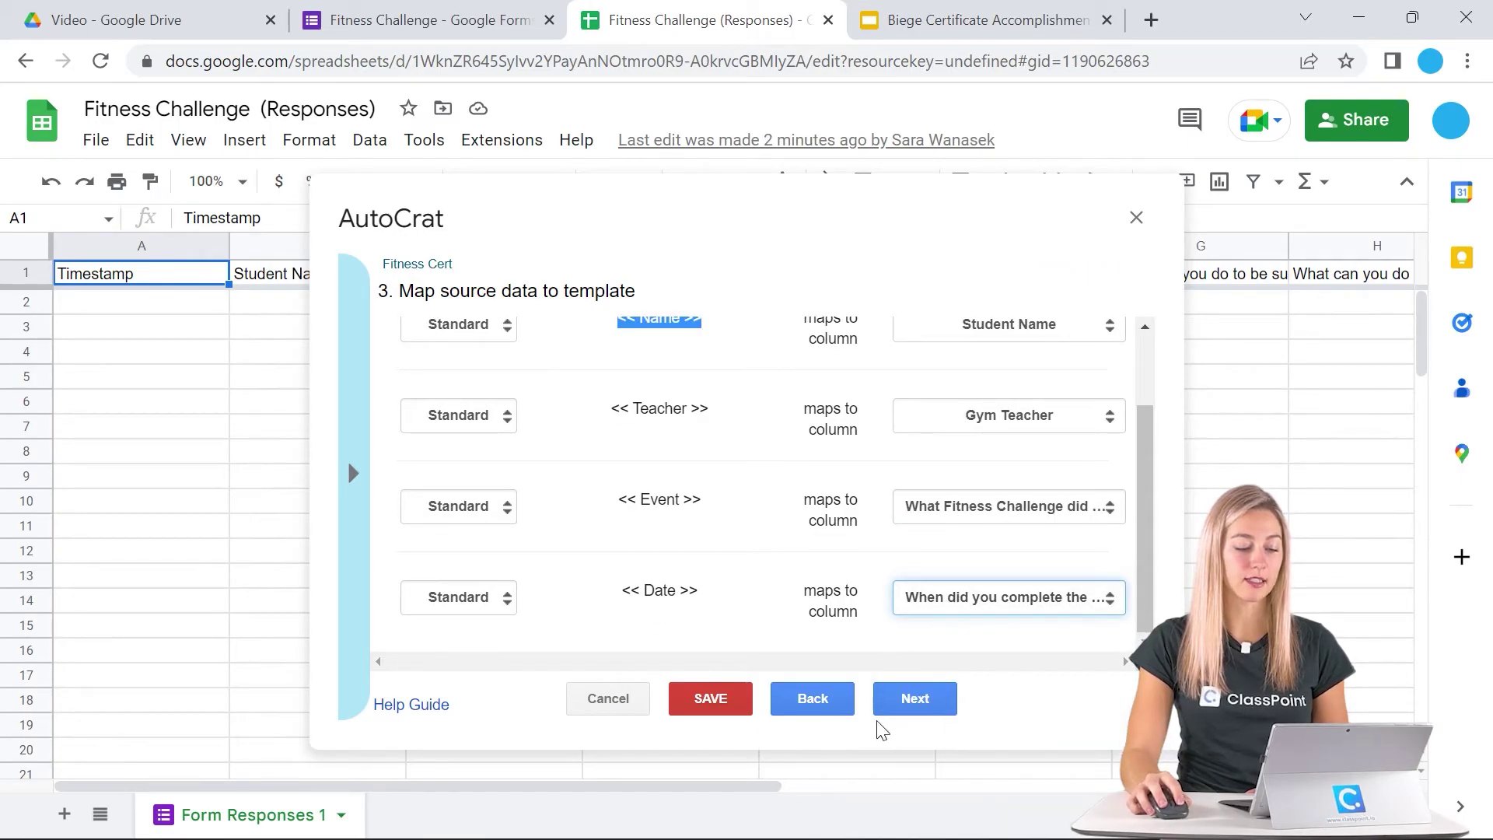
left_click(911, 701)
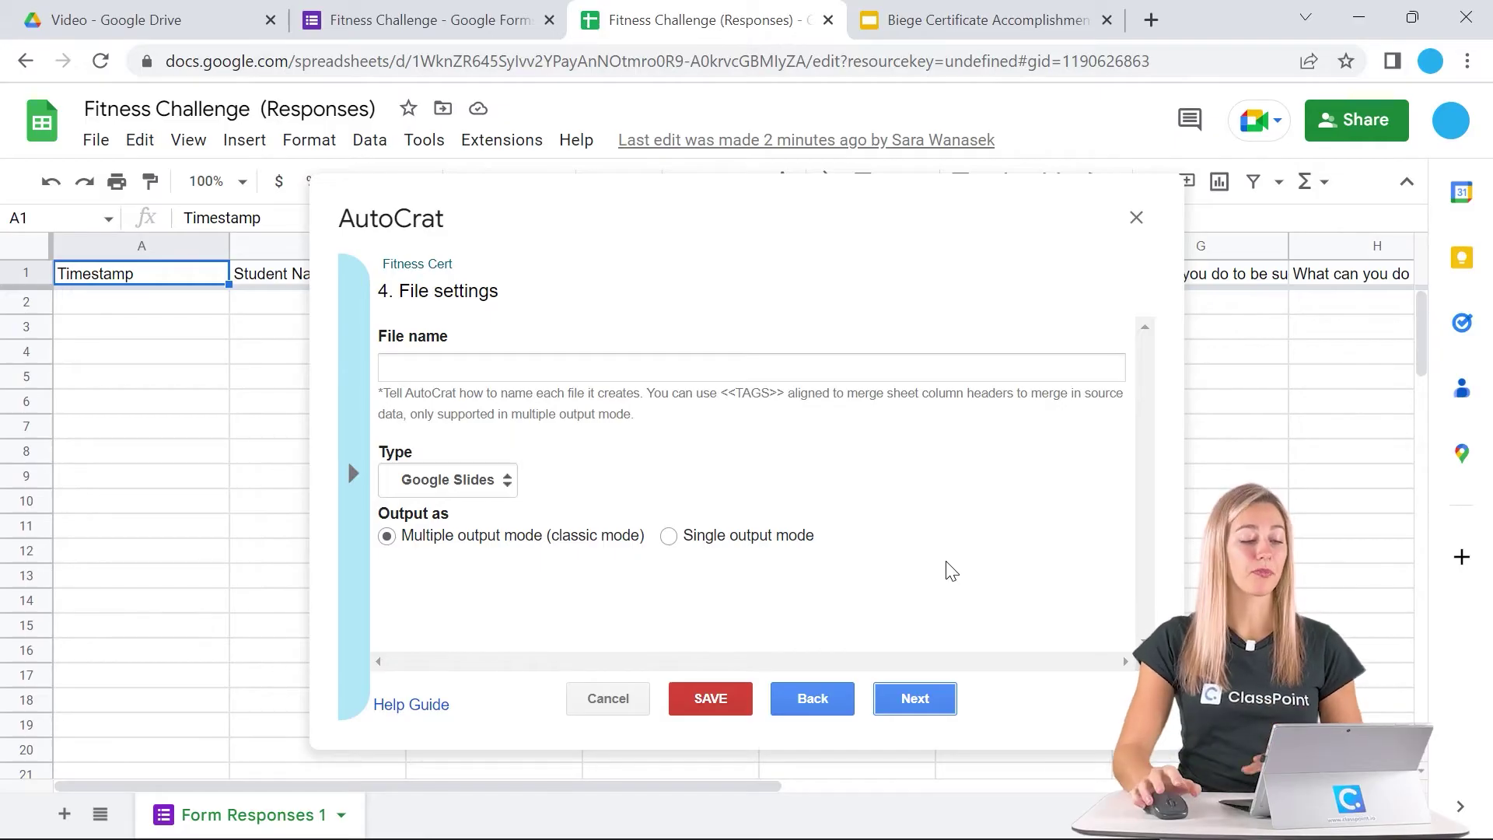
- Name each output file '<<Student Name>> Fitness Cert' using the Student Name merge tag
left_click(445, 367)
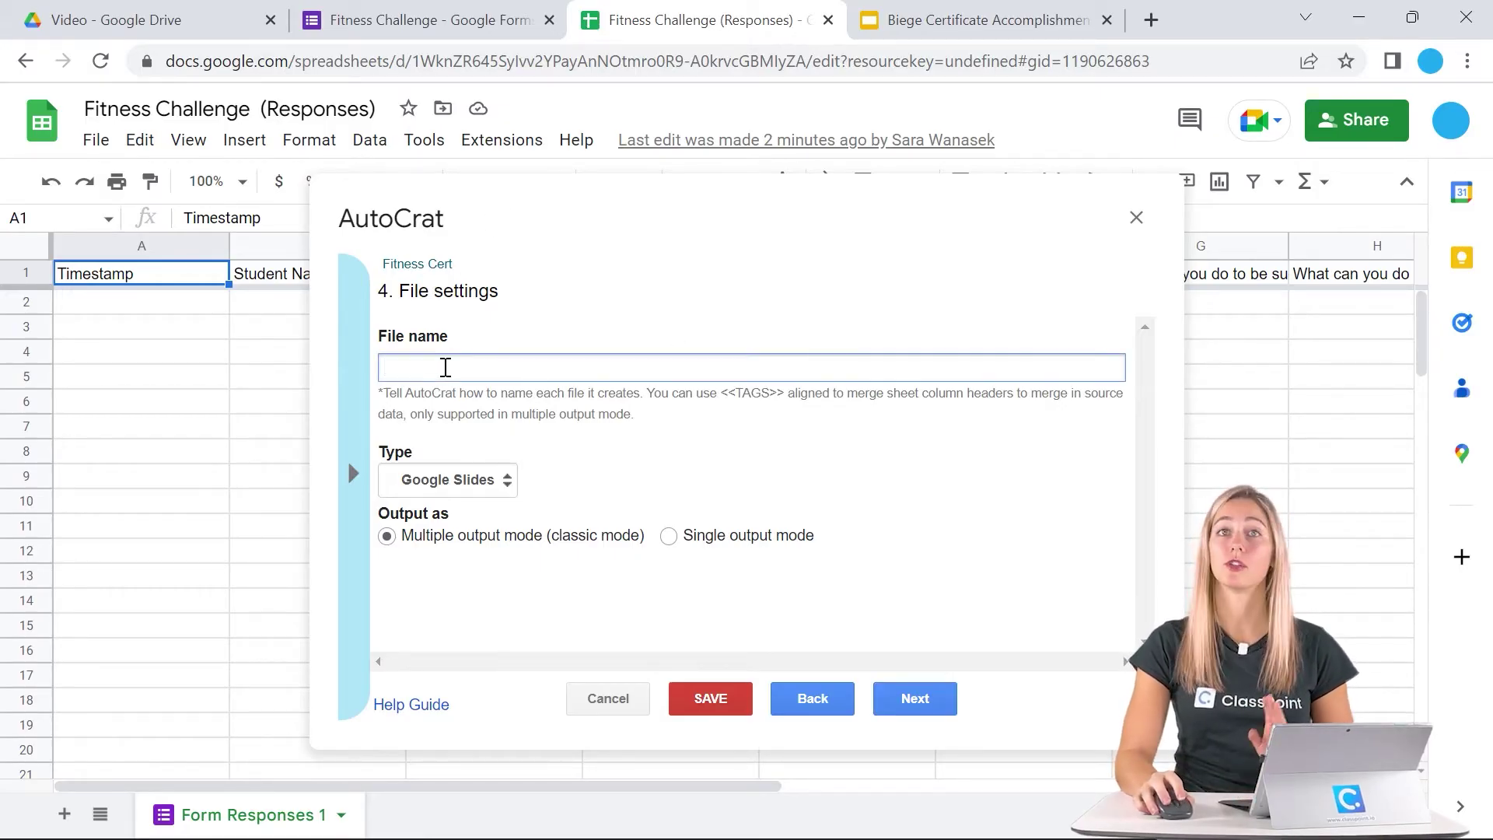
left_click(346, 370)
left_click(758, 443)
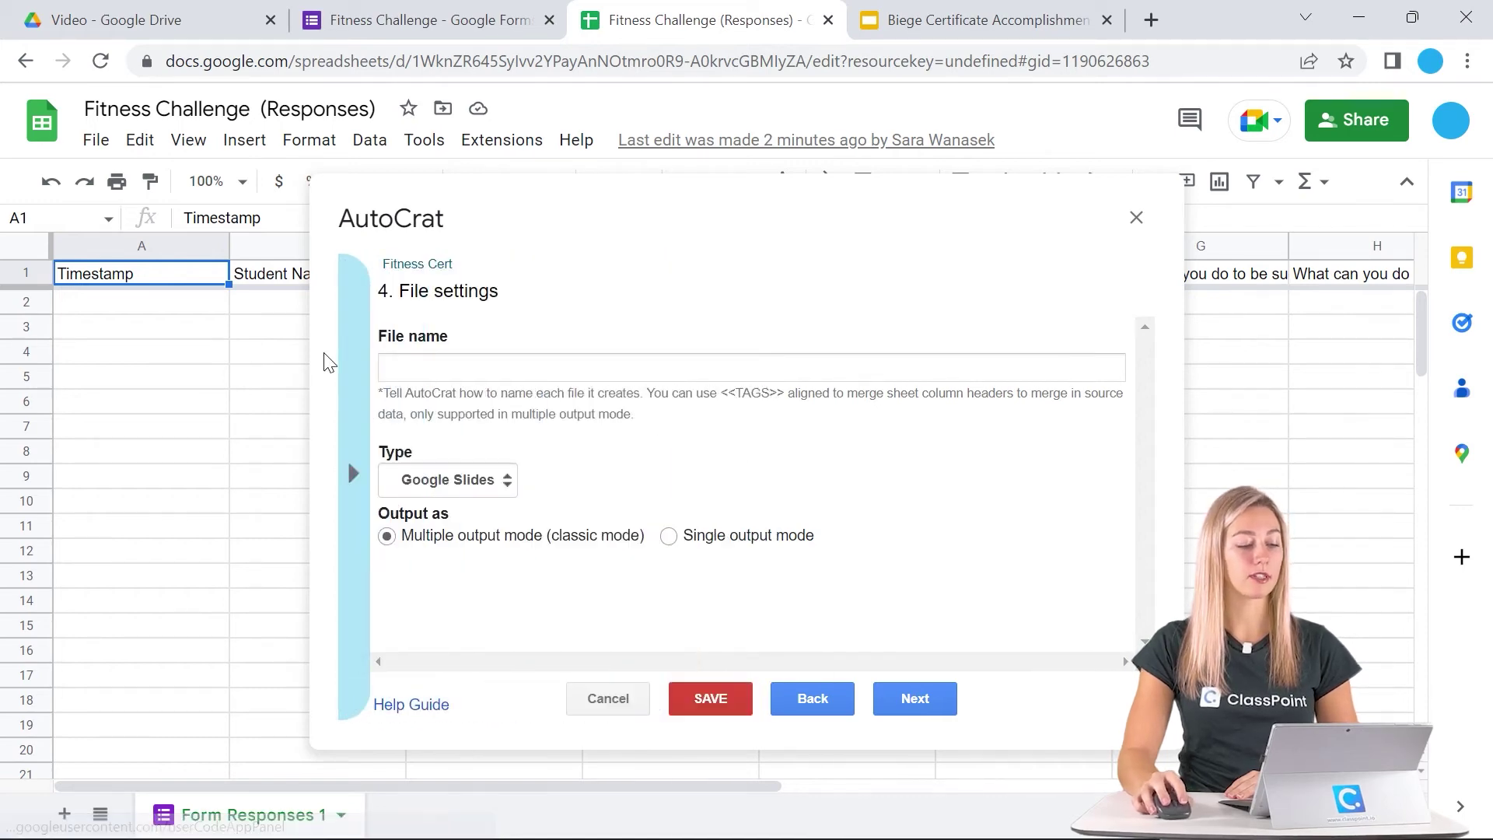
left_click(360, 389)
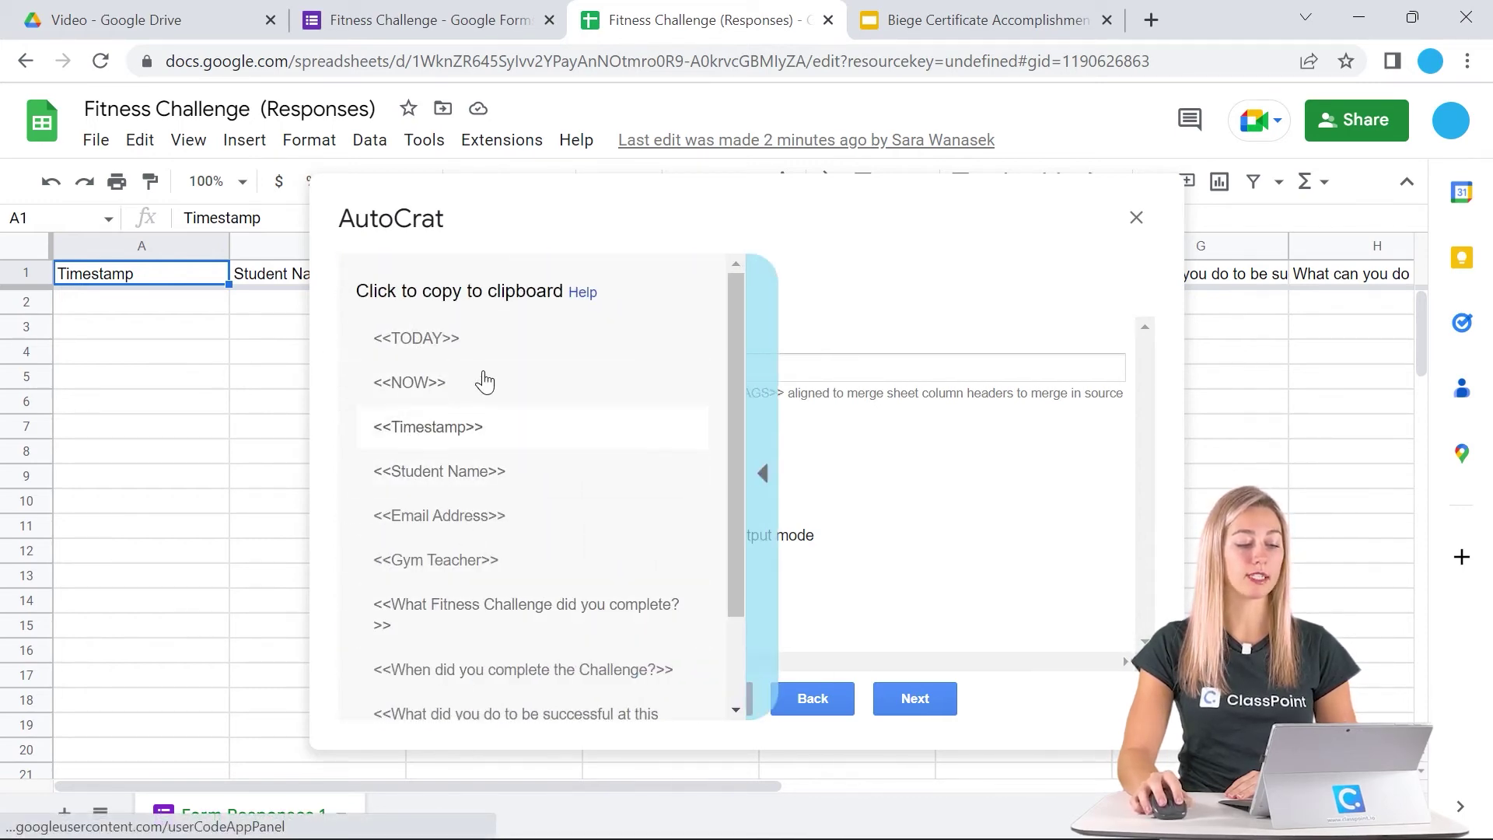
left_click(476, 471)
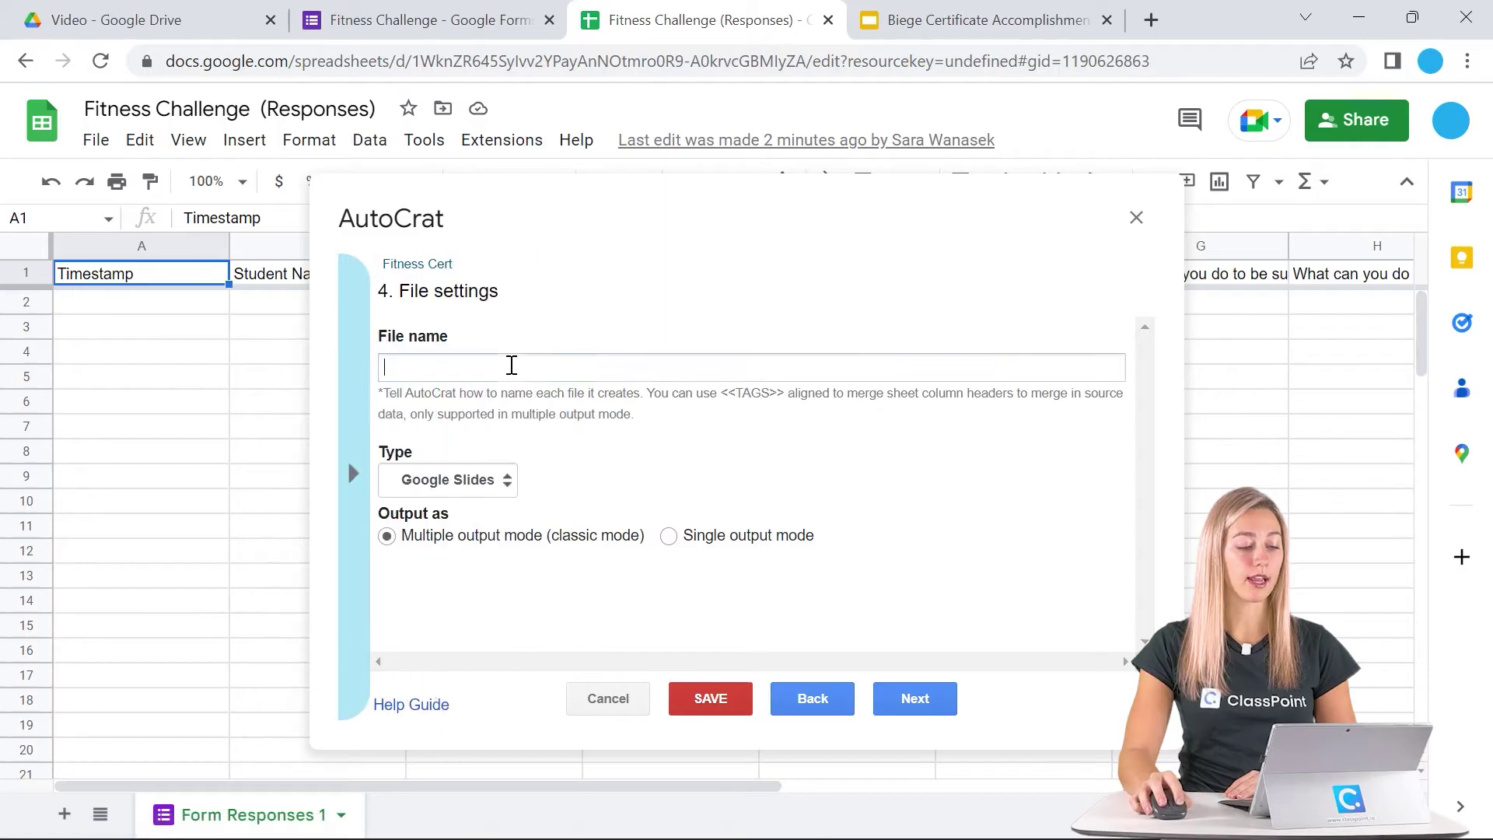
left_click(512, 364)
type("<<Student Name>>")
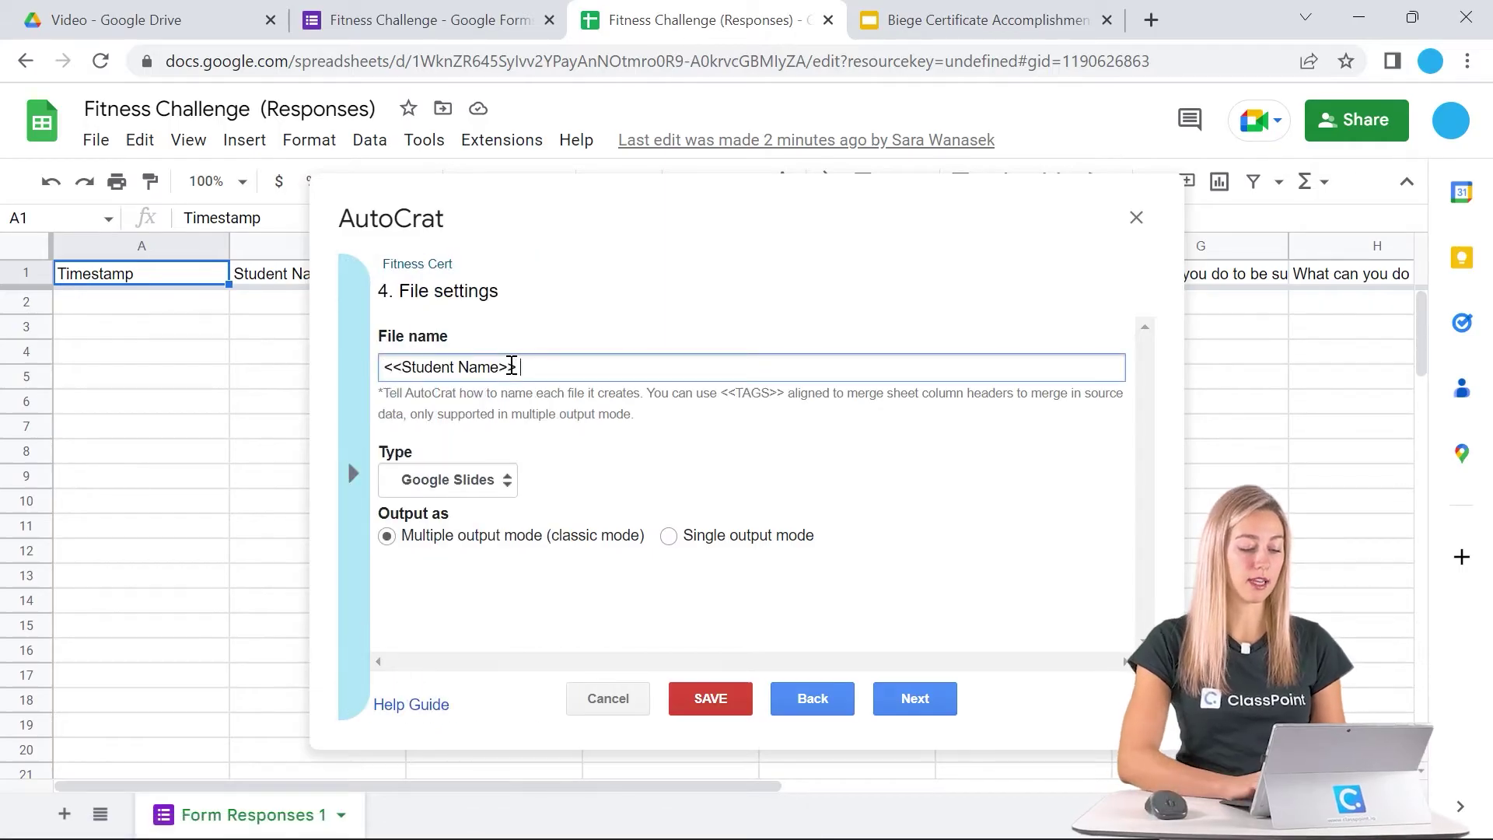
type("Fitness ")
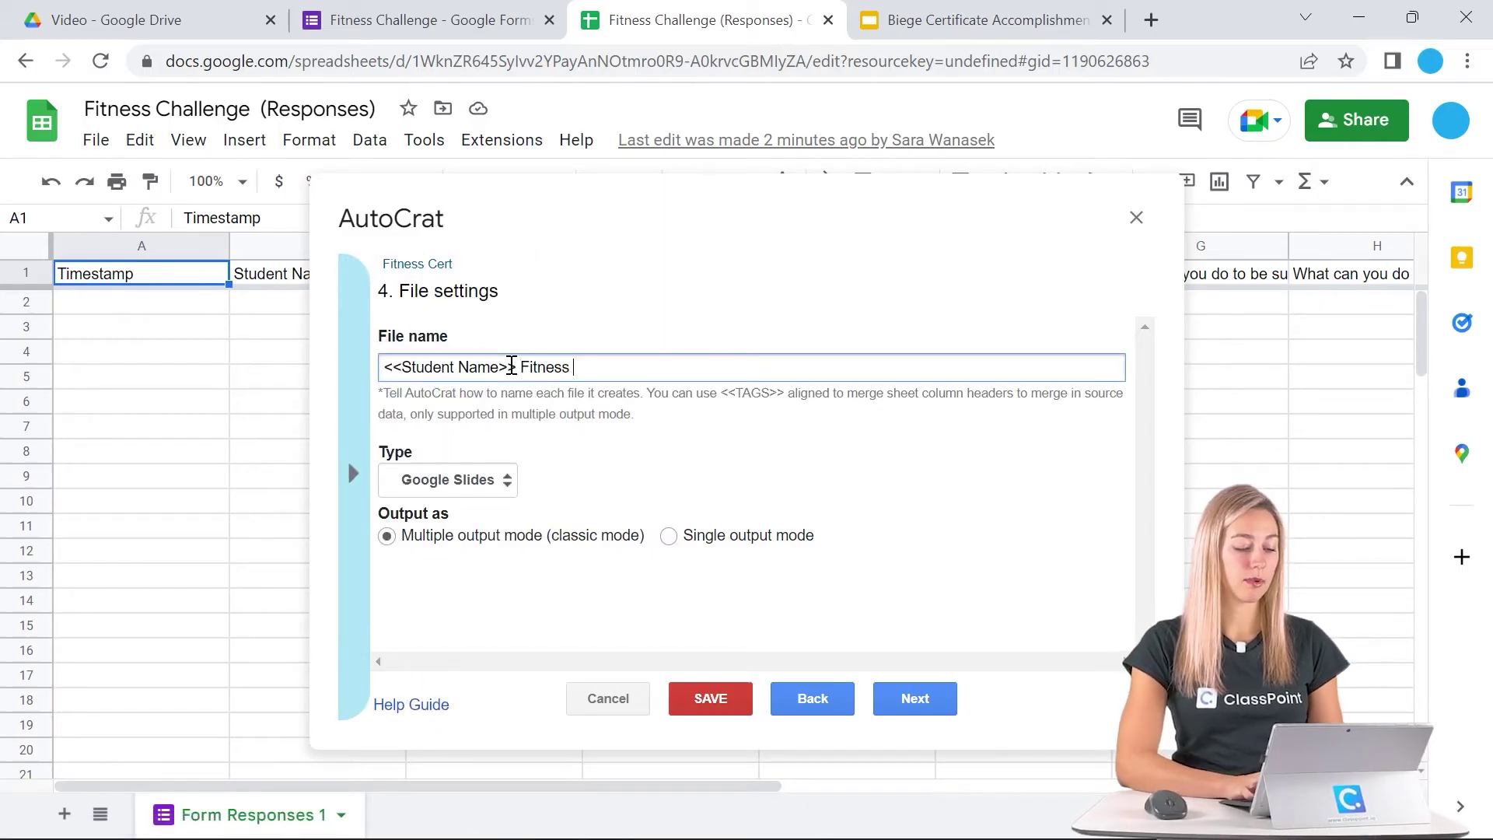
type("Cert")
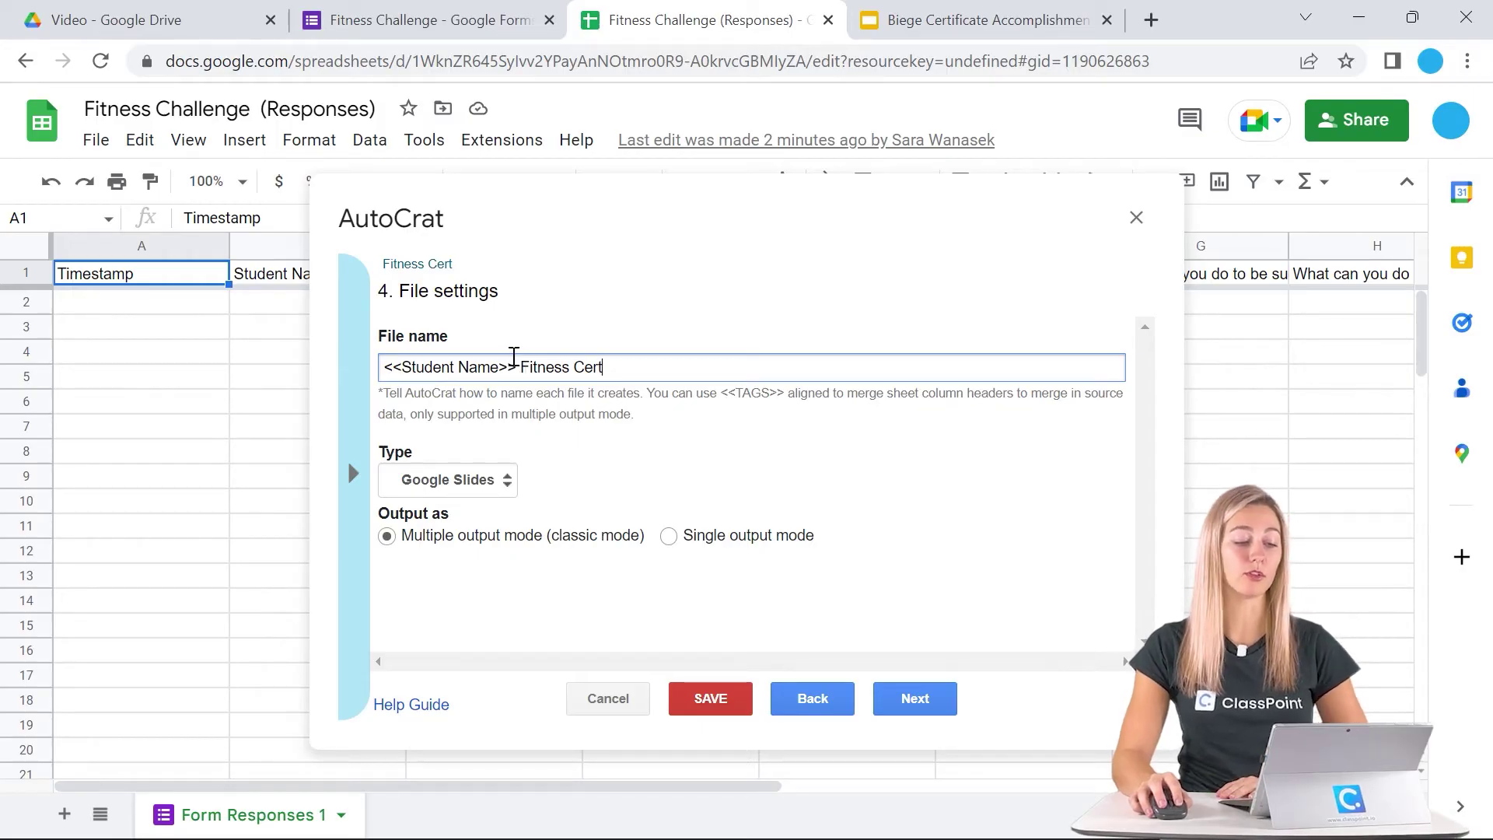
- Set the output file type to PDF and continue to destination folders
left_click(487, 483)
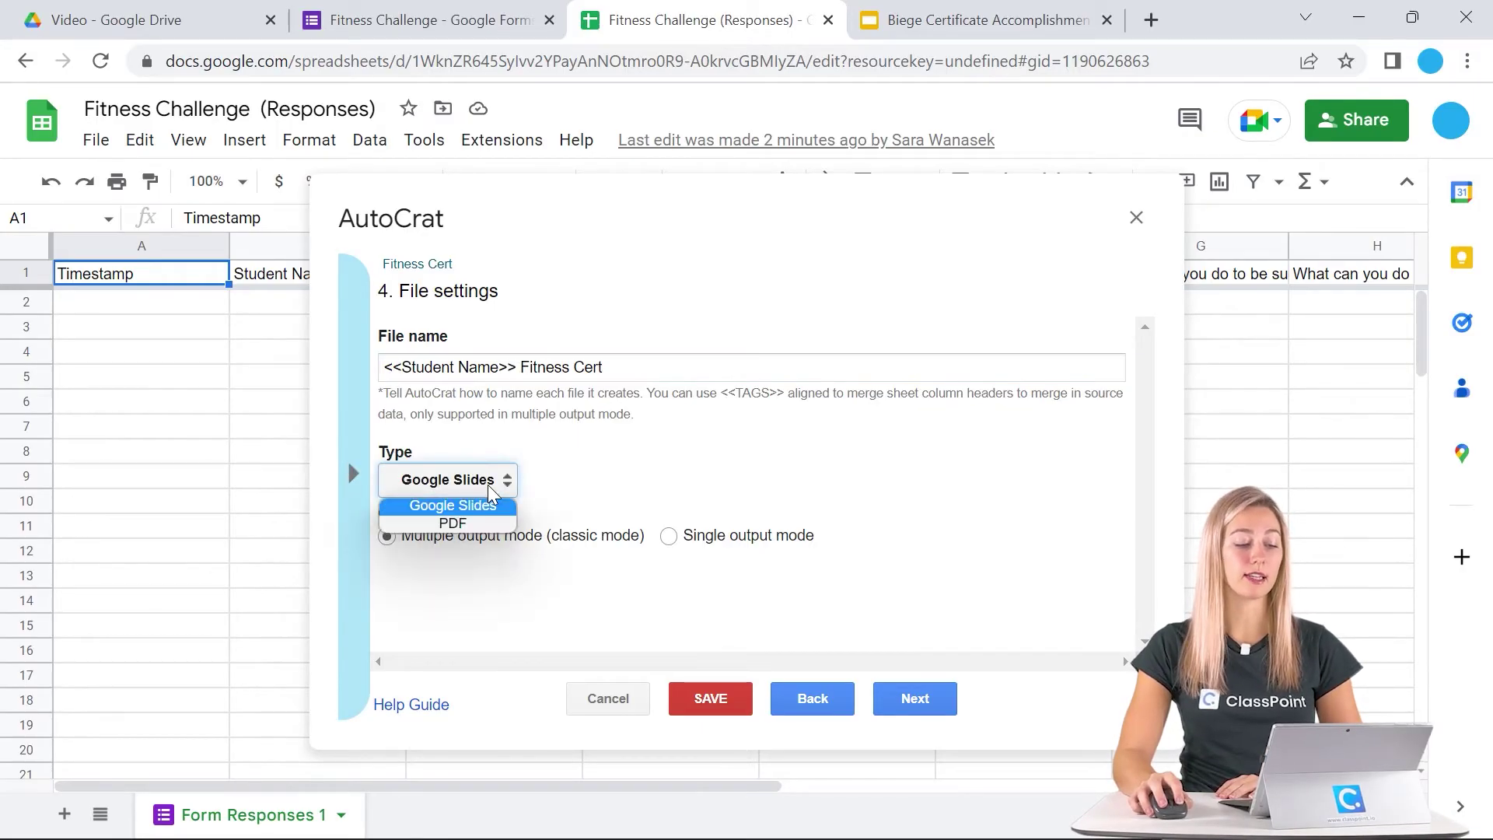
left_click(477, 523)
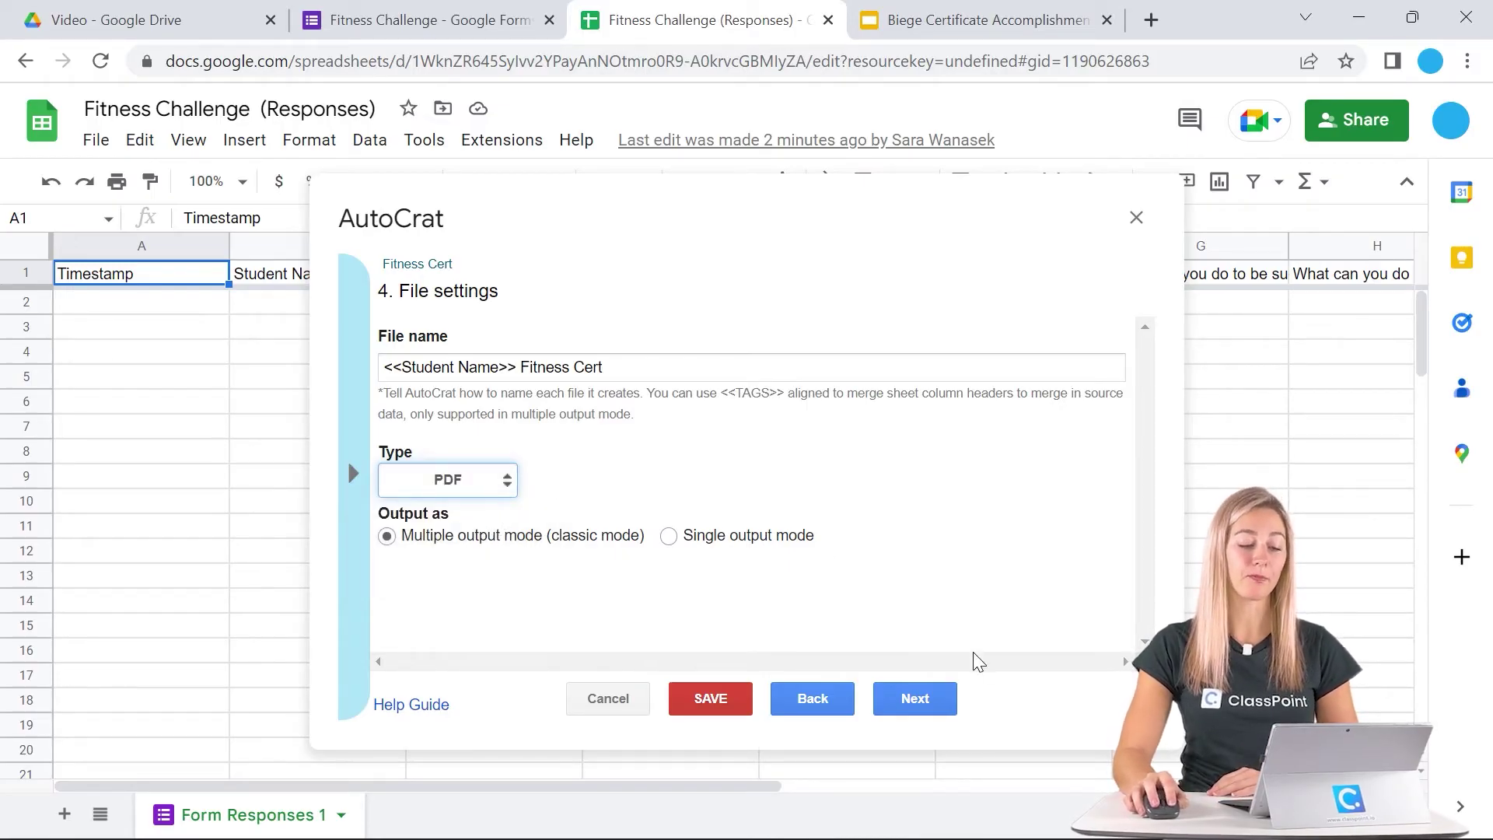
left_click(910, 697)
- Keep Video as the destination folder and skip the optional dynamic folder reference
mouse_move(513, 374)
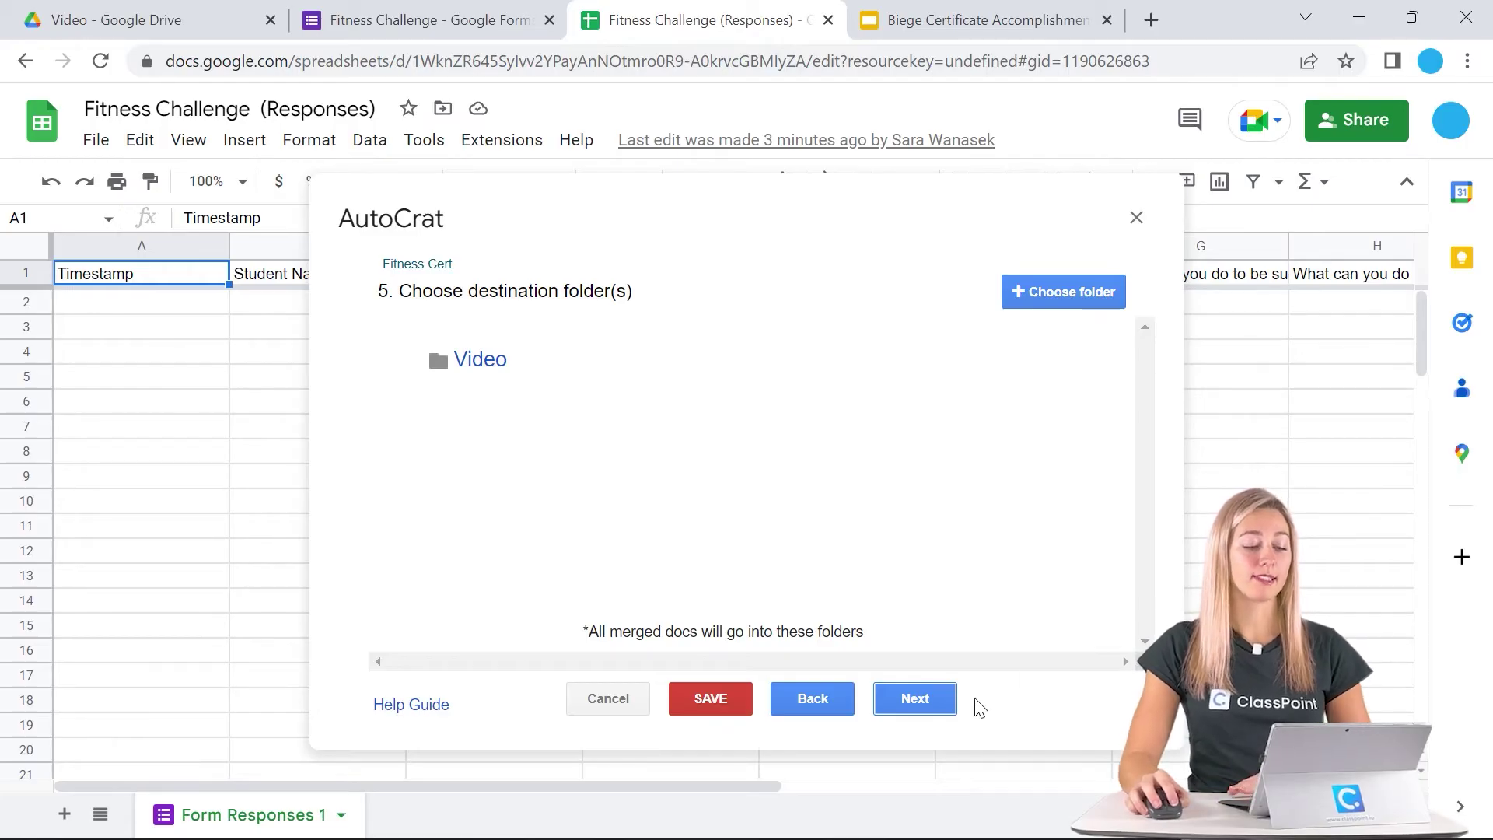
left_click(936, 702)
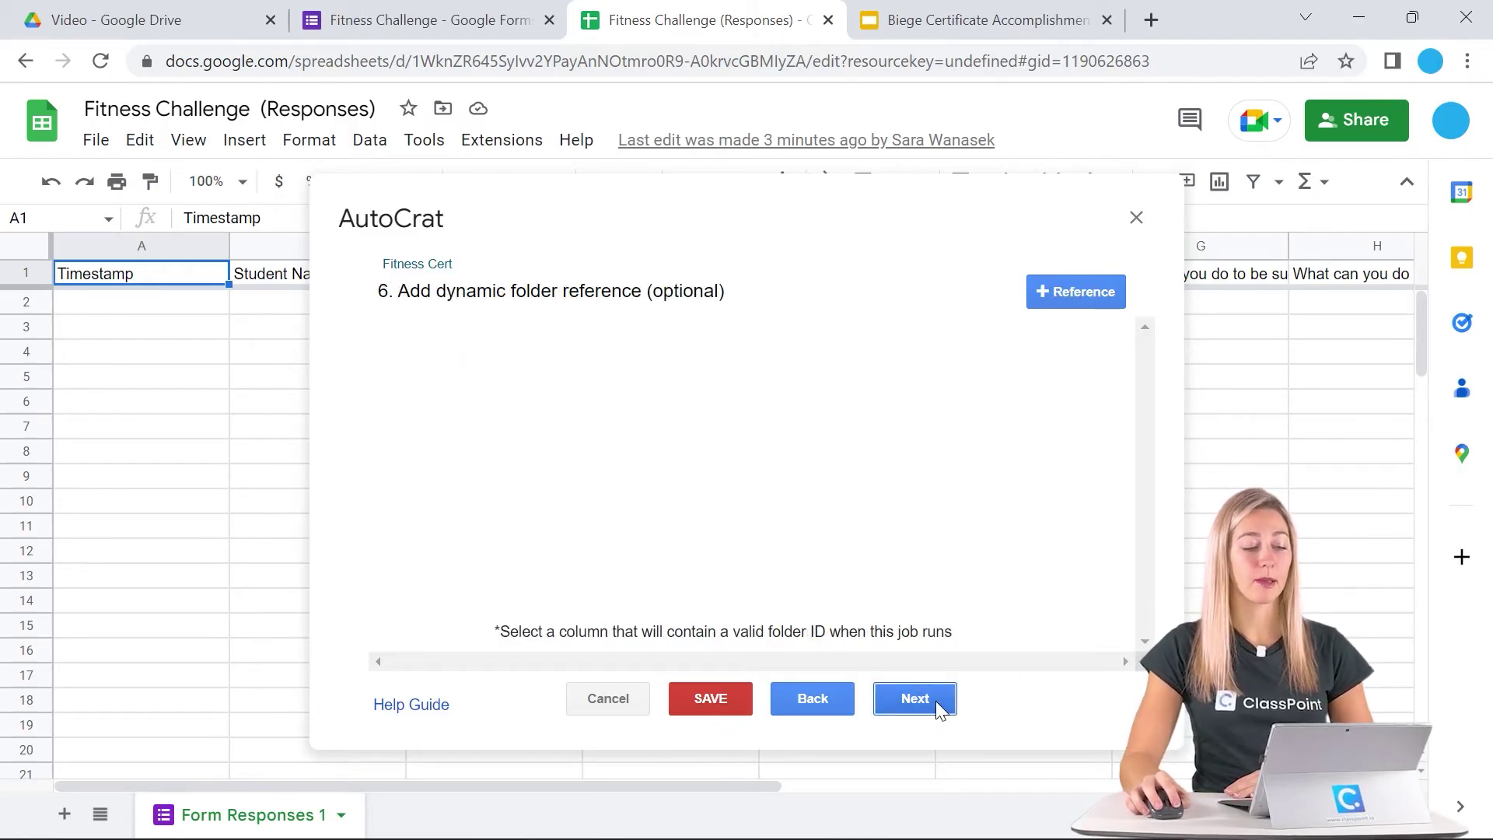
left_click(937, 703)
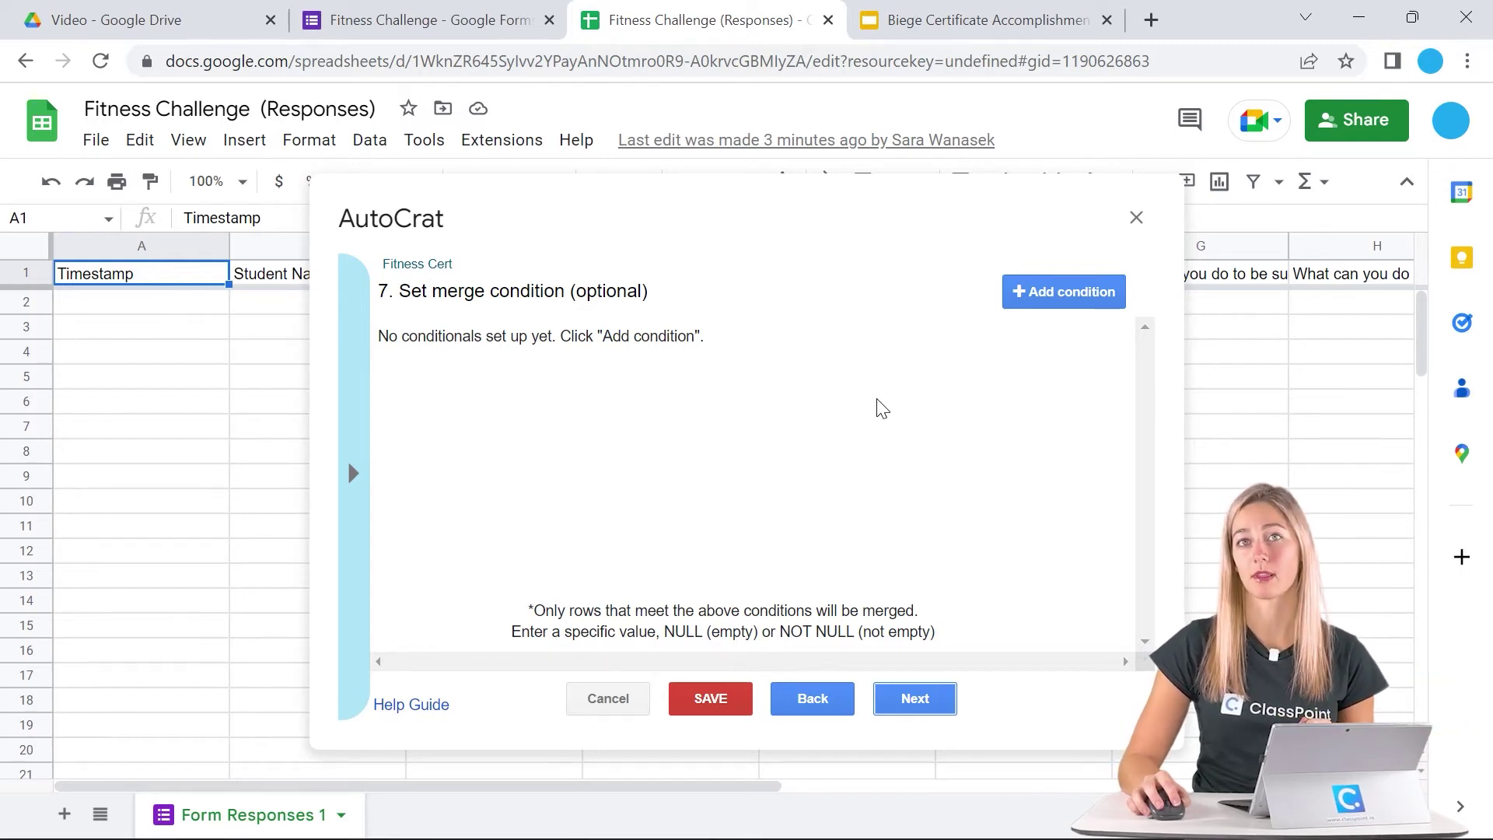
- Skip the merge condition and set Share doc? to Yes, keeping PDF sharing without re-share
left_click(932, 710)
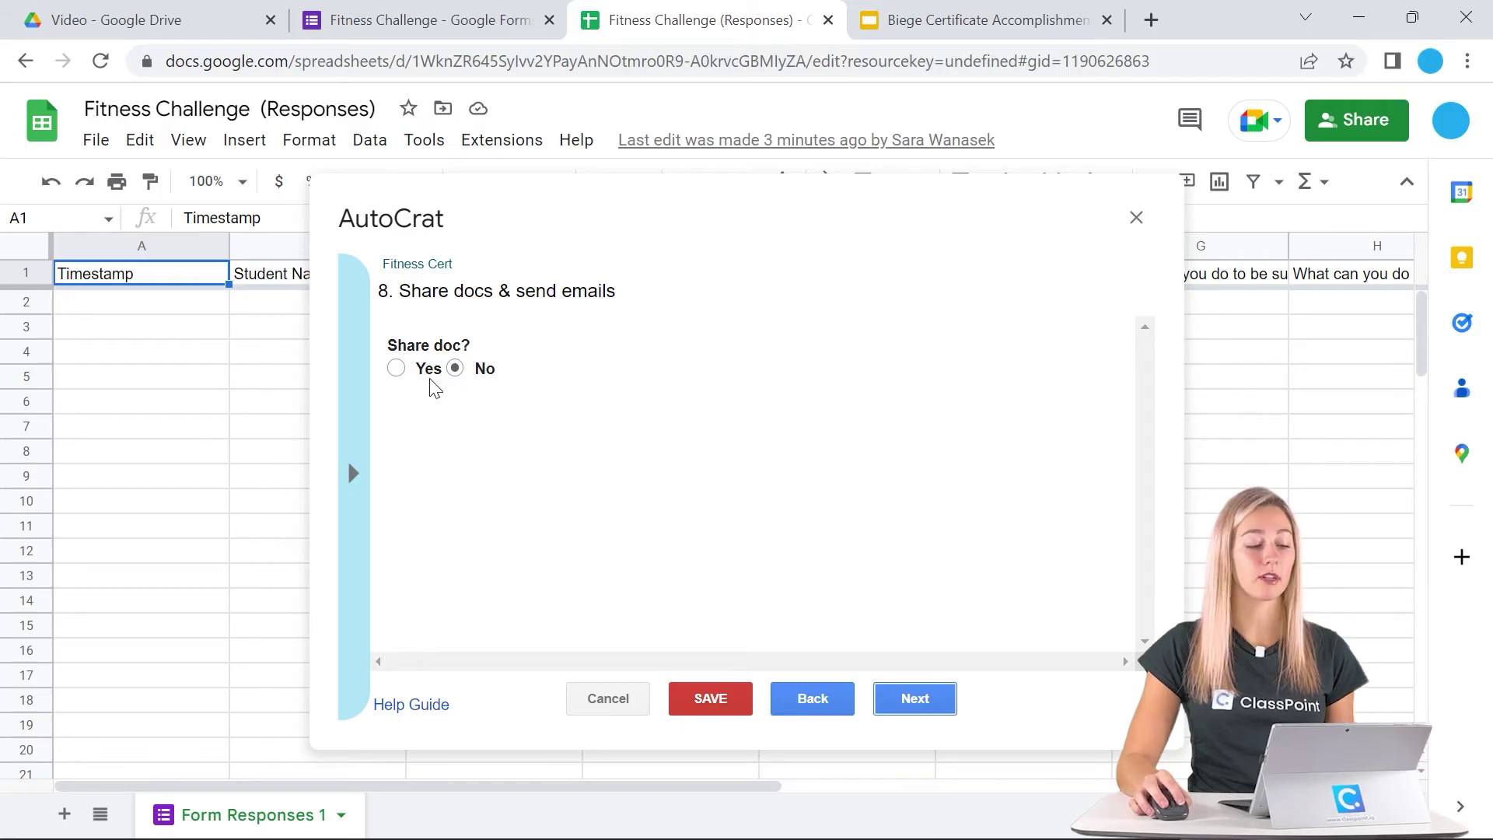
left_click(395, 369)
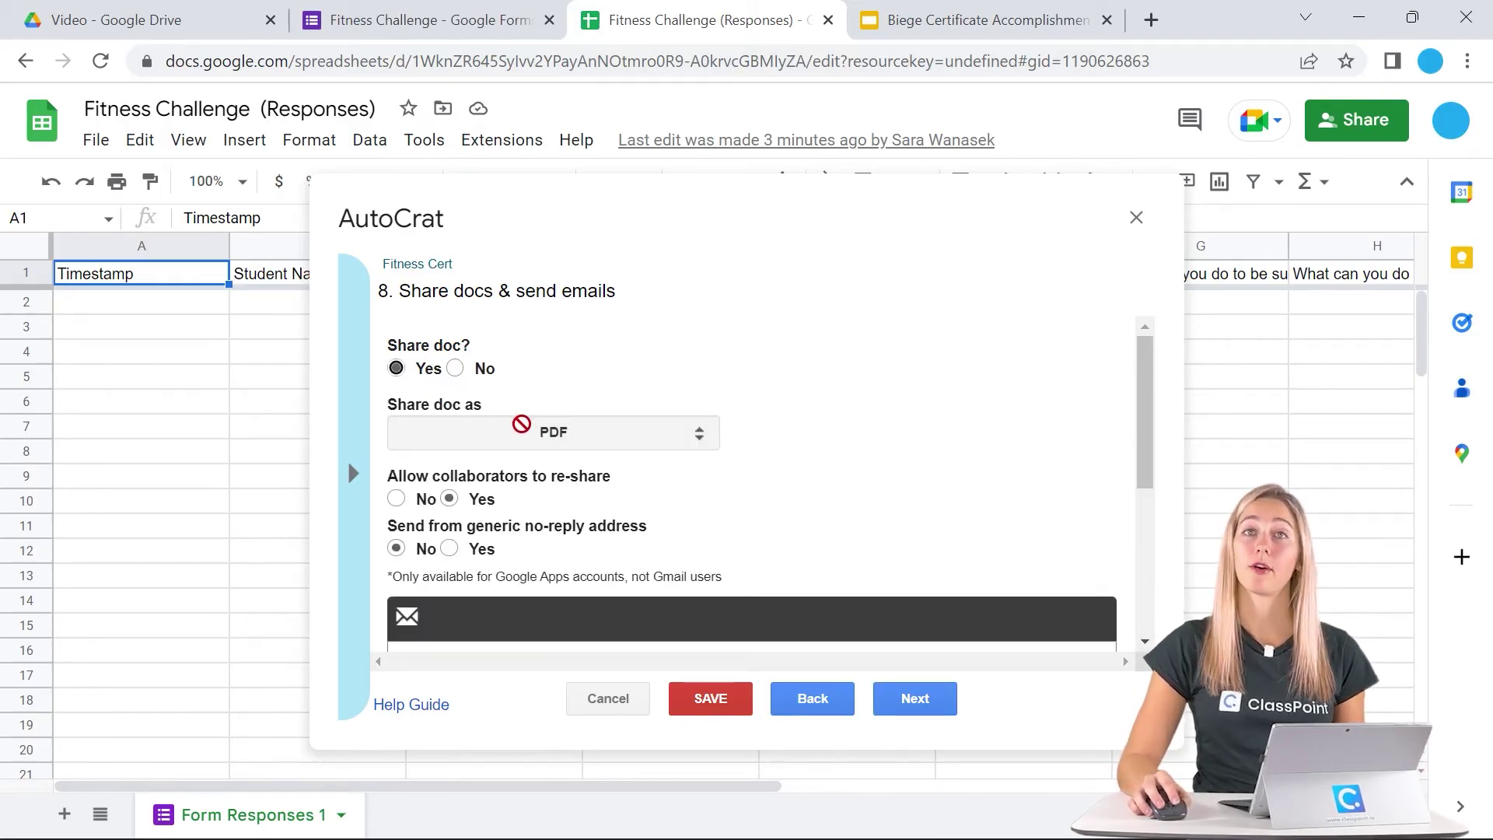
scroll(577, 431, "down", 3)
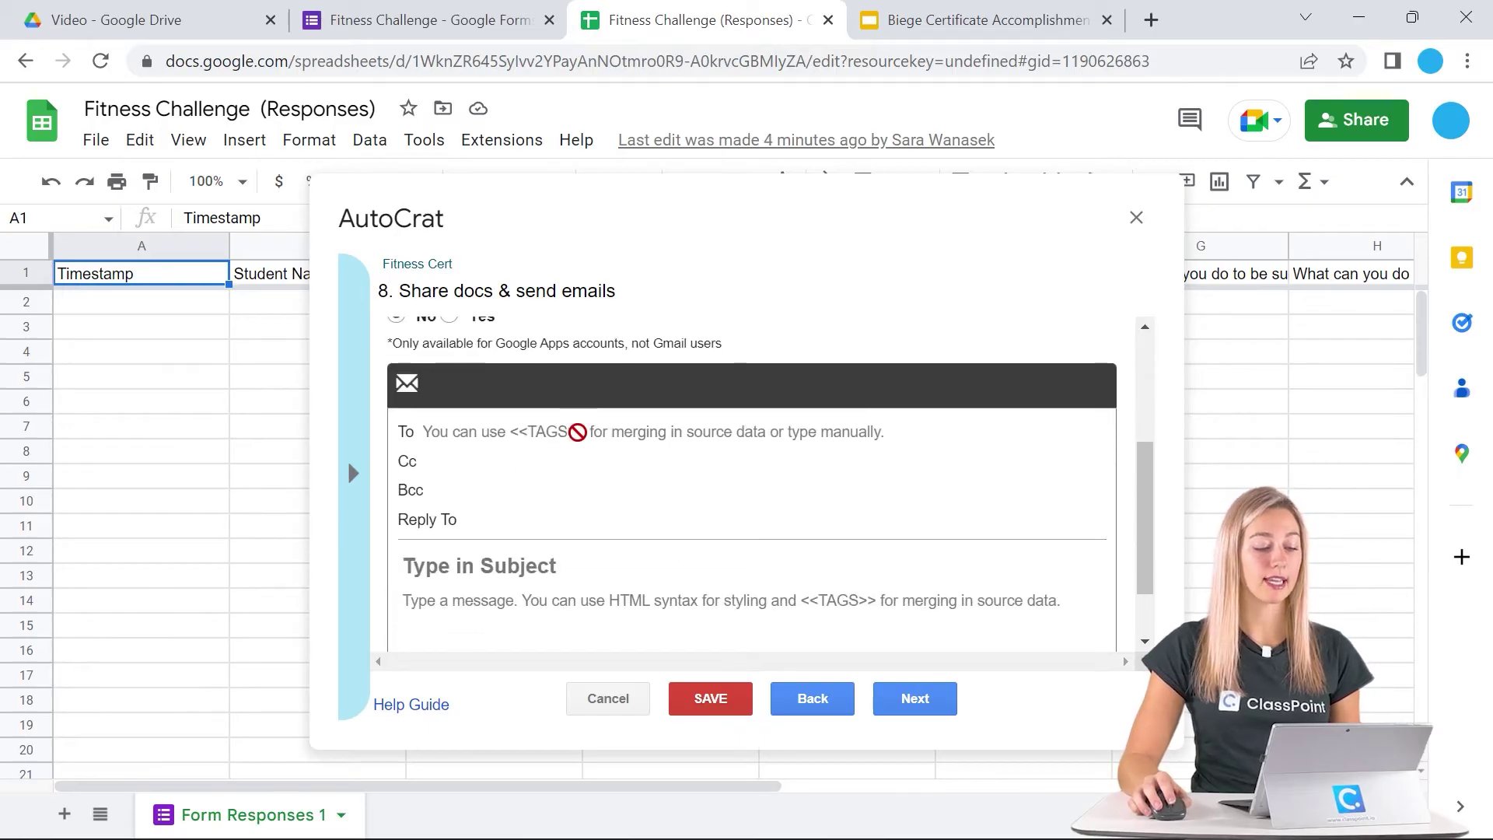
scroll(577, 431, "up", 3)
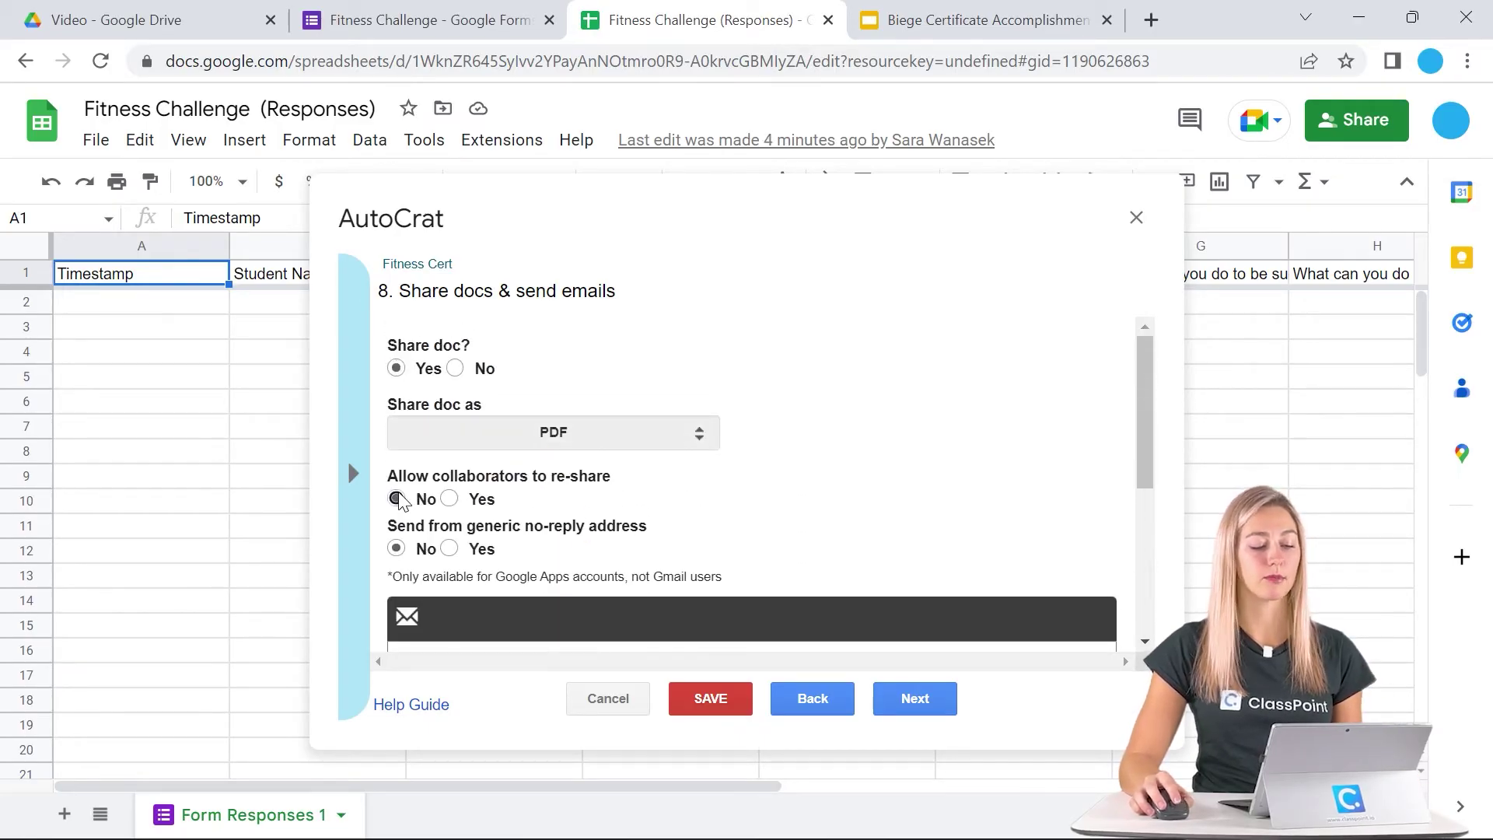
scroll(489, 498, "down", 2)
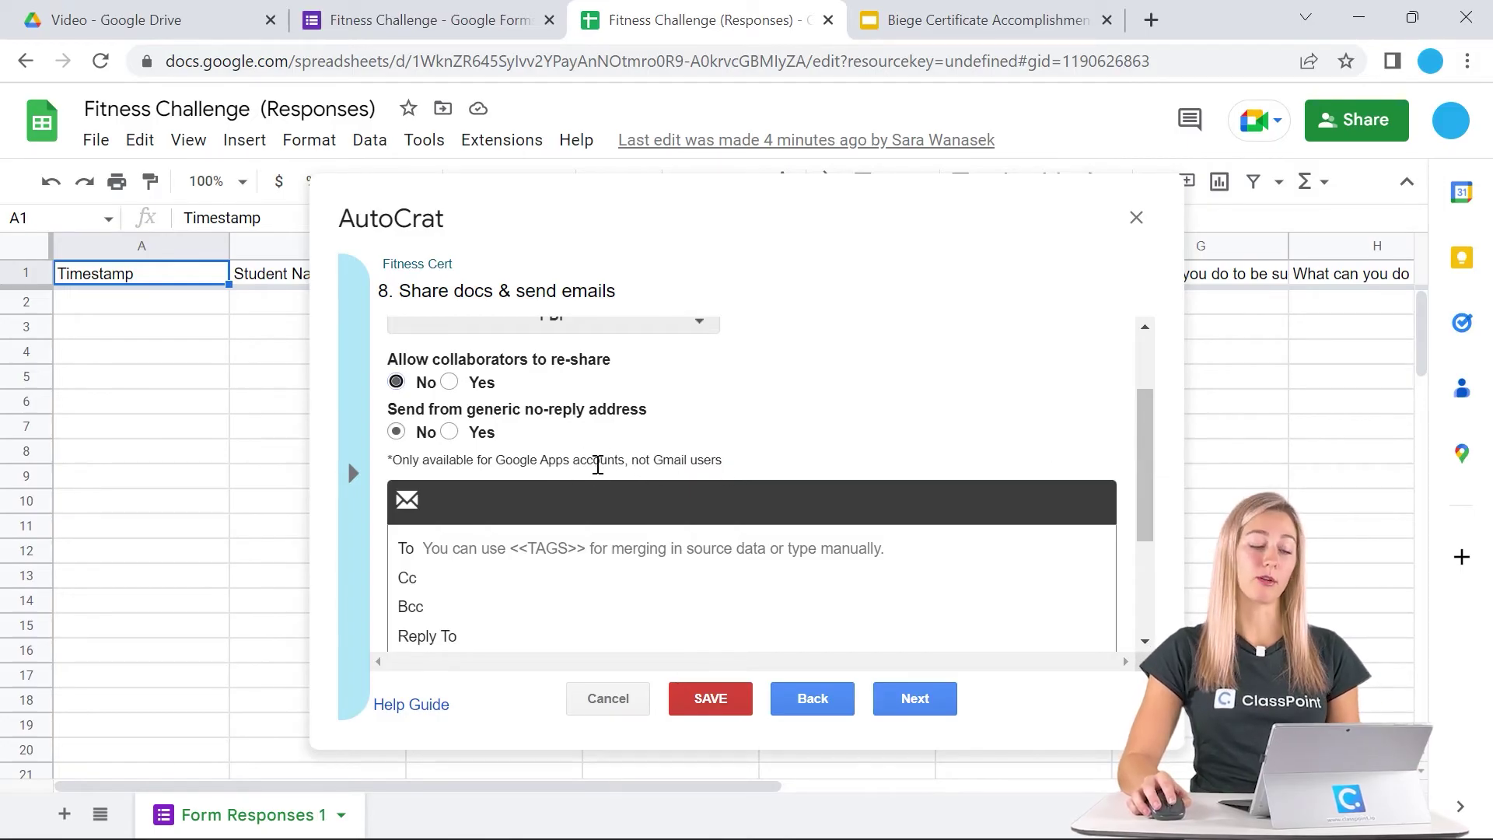
scroll(599, 466, "down", 1)
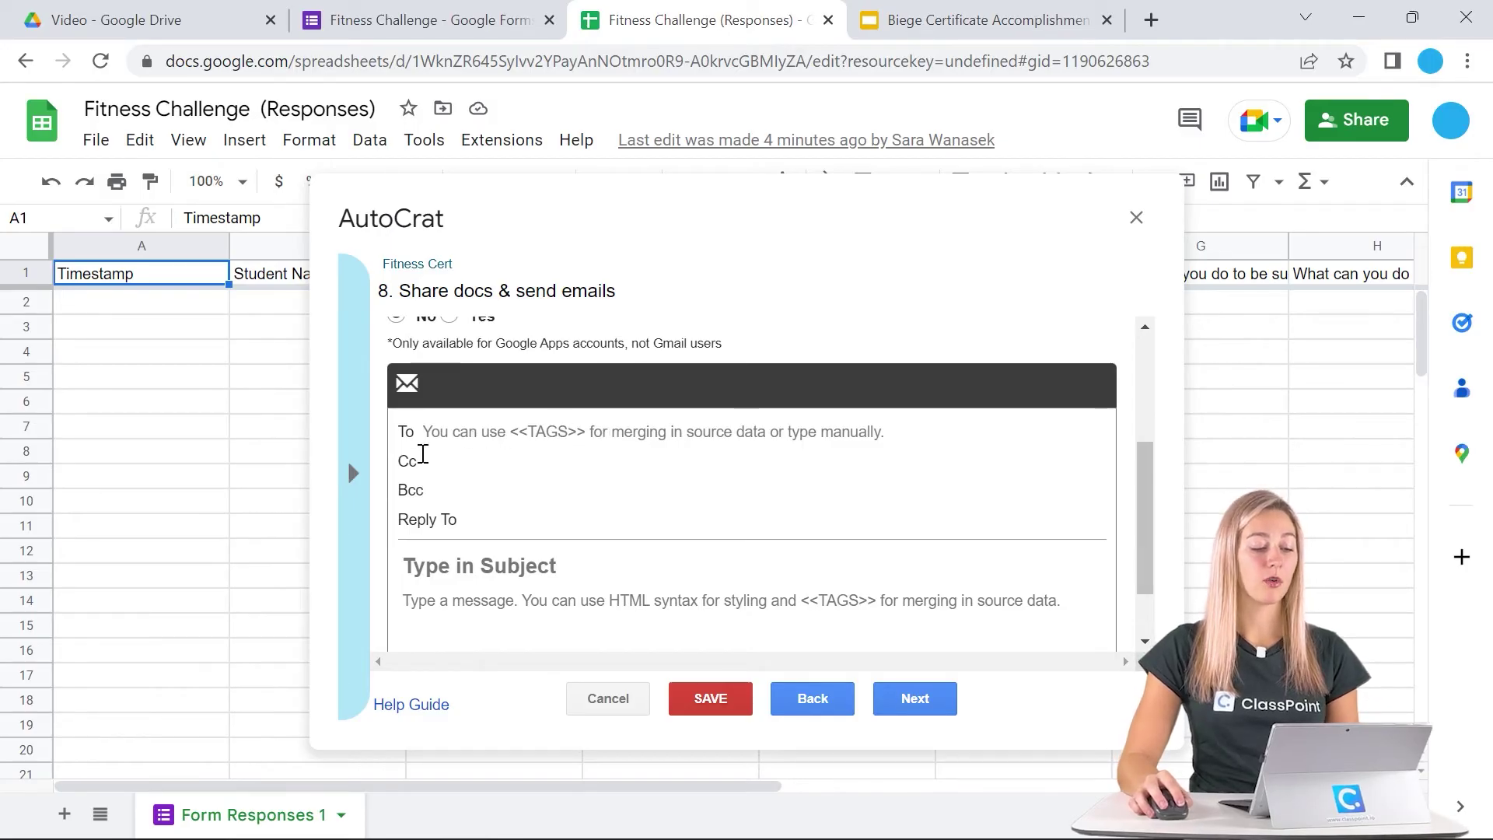
- Set the email recipient to the <<Email Address>> tag
left_click(353, 473)
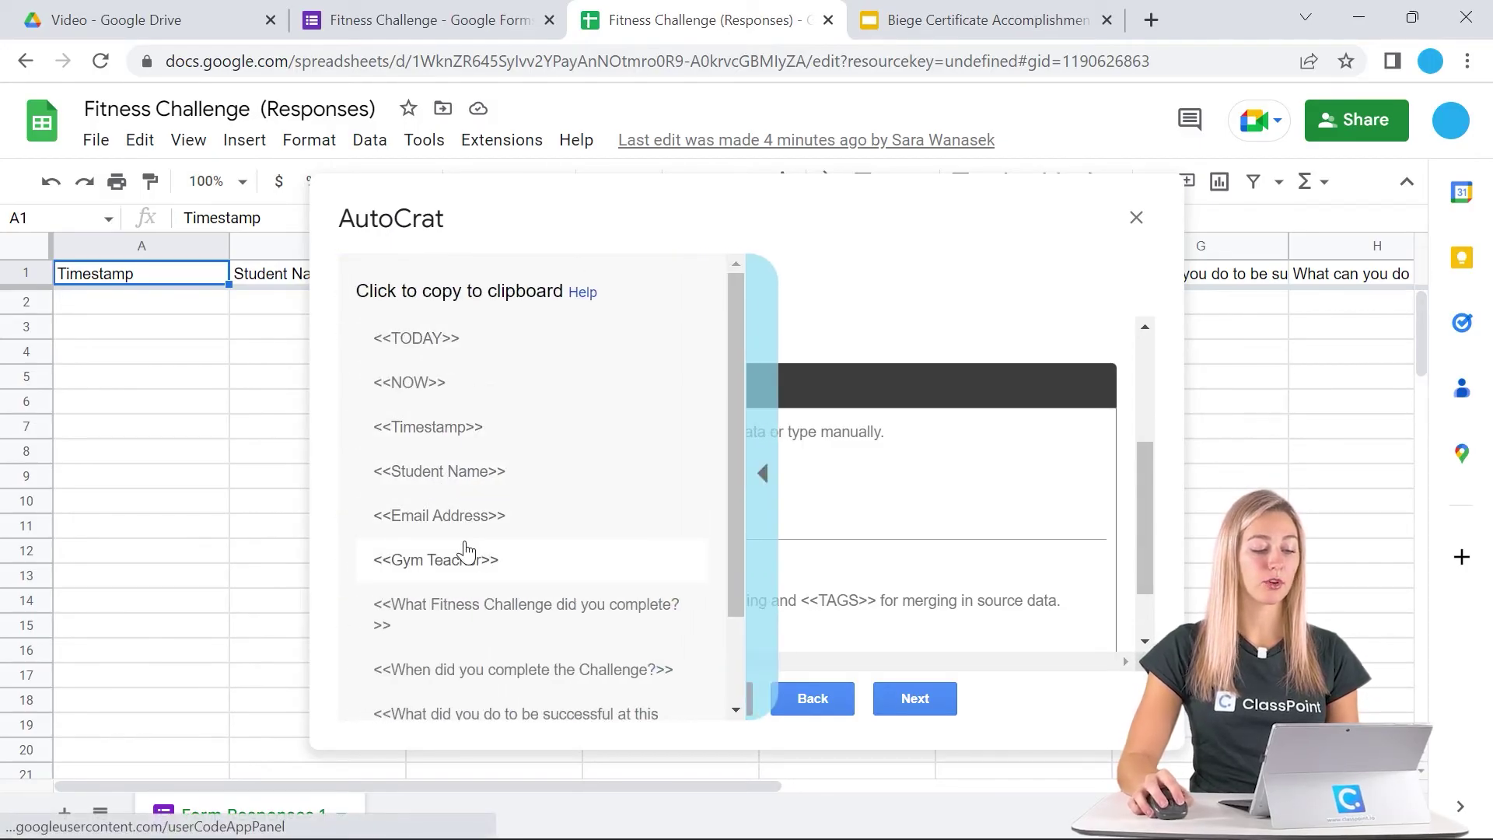
left_click(486, 523)
left_click(584, 430)
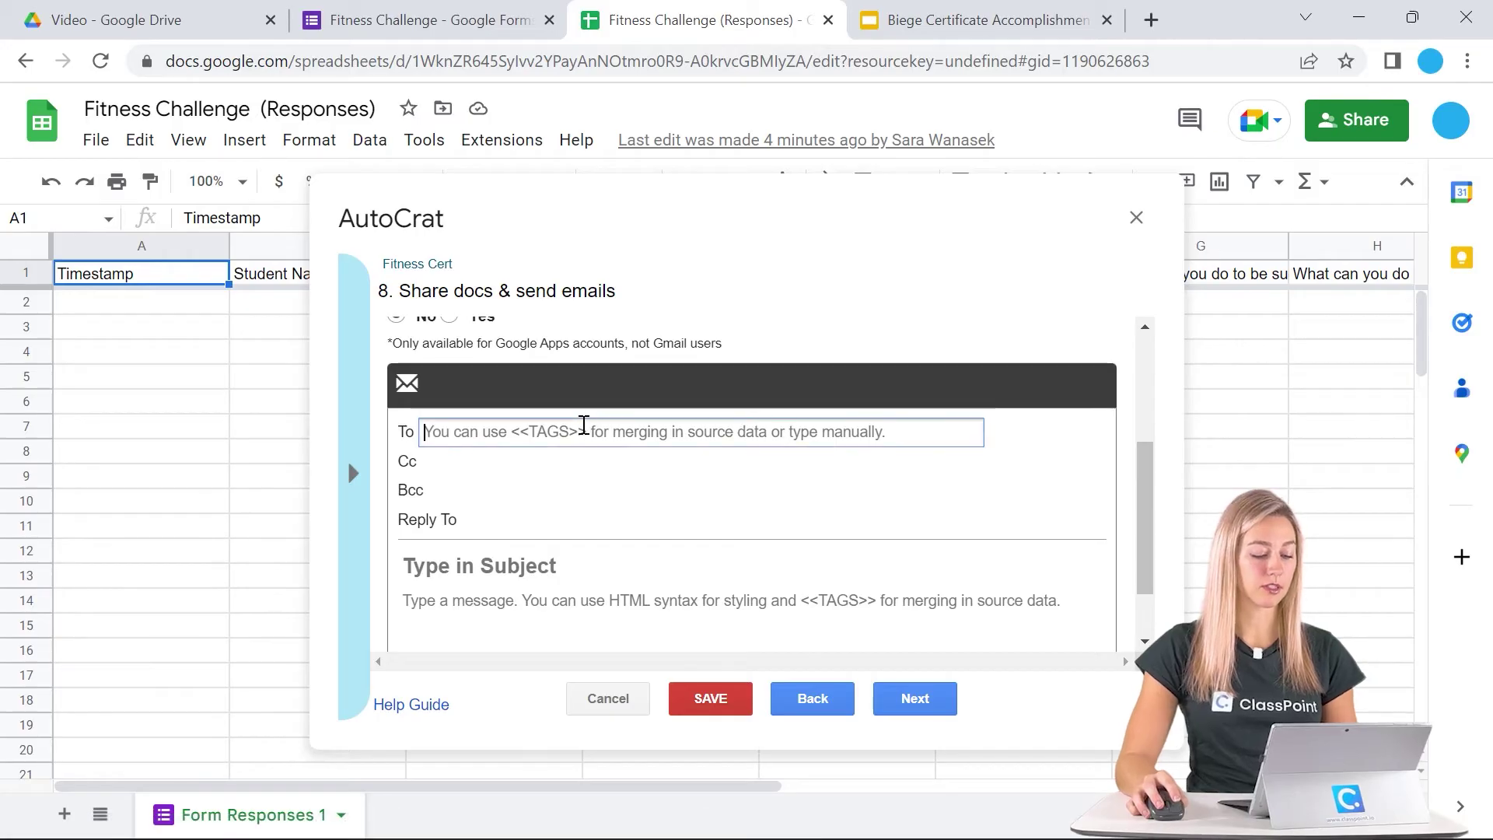
type("<<Email Address>>")
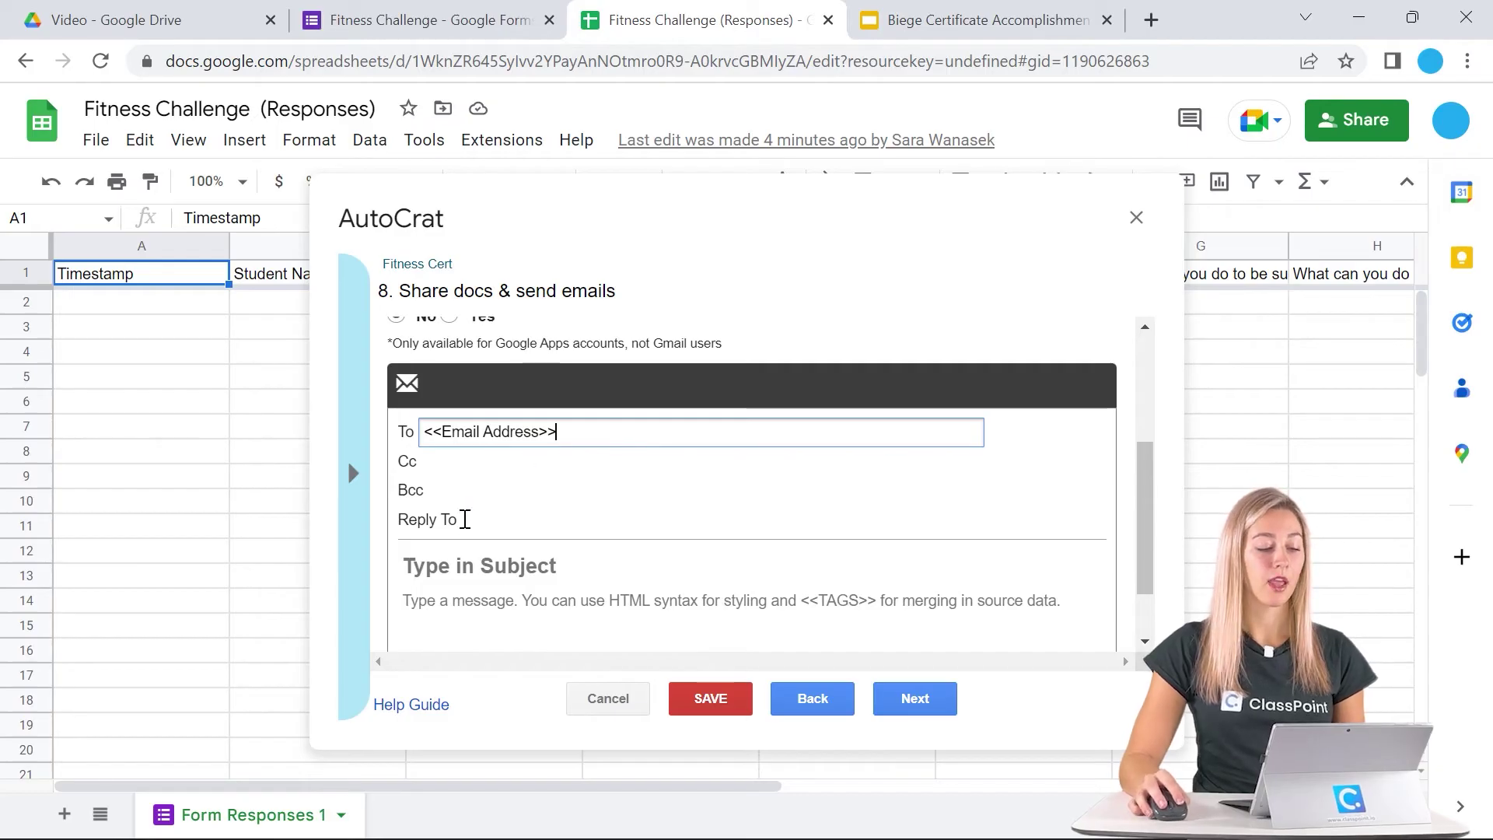
- Set the email subject to '<<Student Name>>, Congrats!'
scroll(509, 545, "down", 1)
left_click(501, 484)
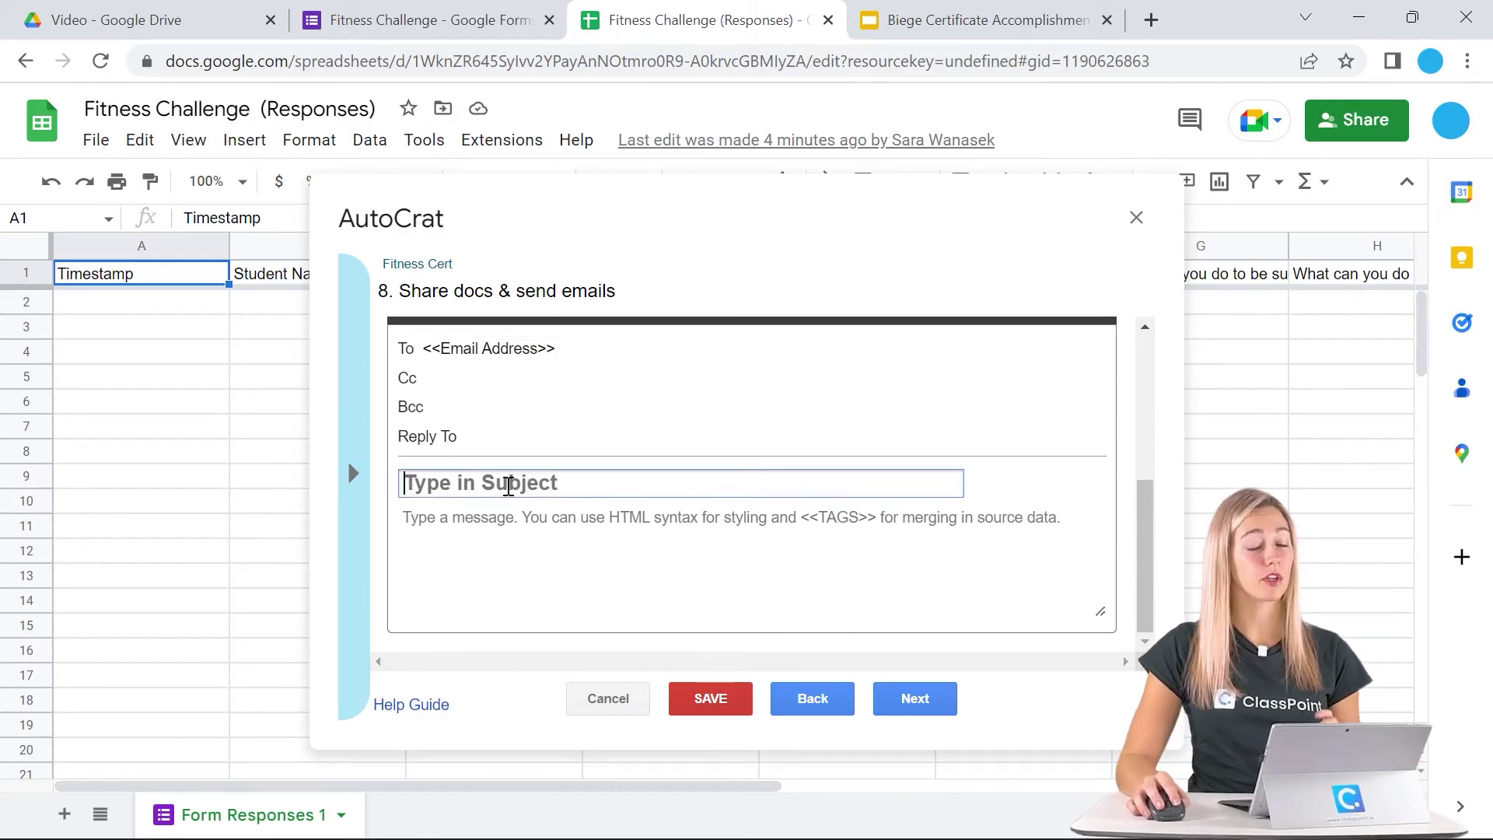
left_click(360, 503)
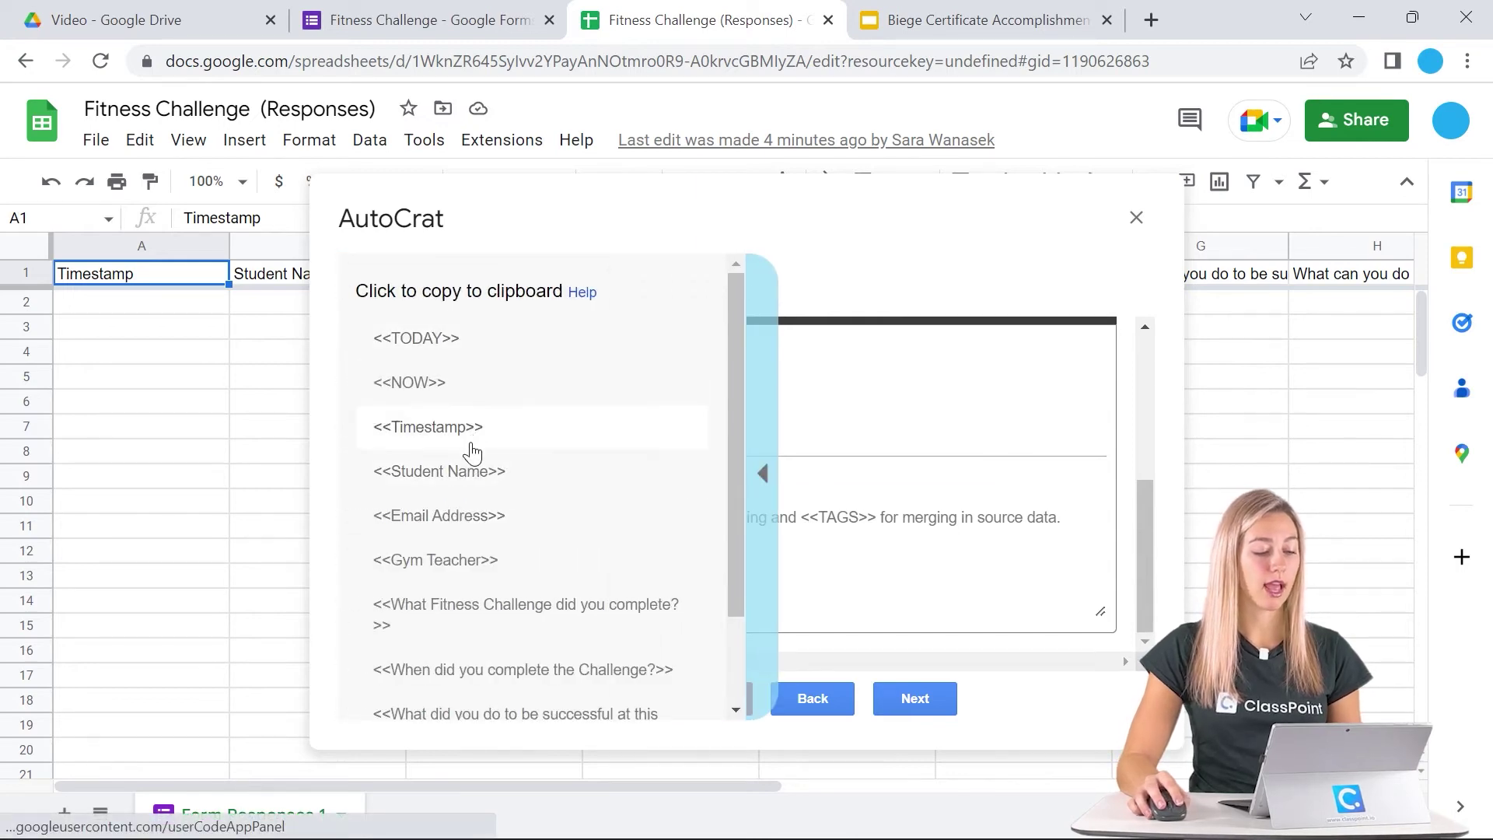
left_click(470, 480)
left_click(496, 479)
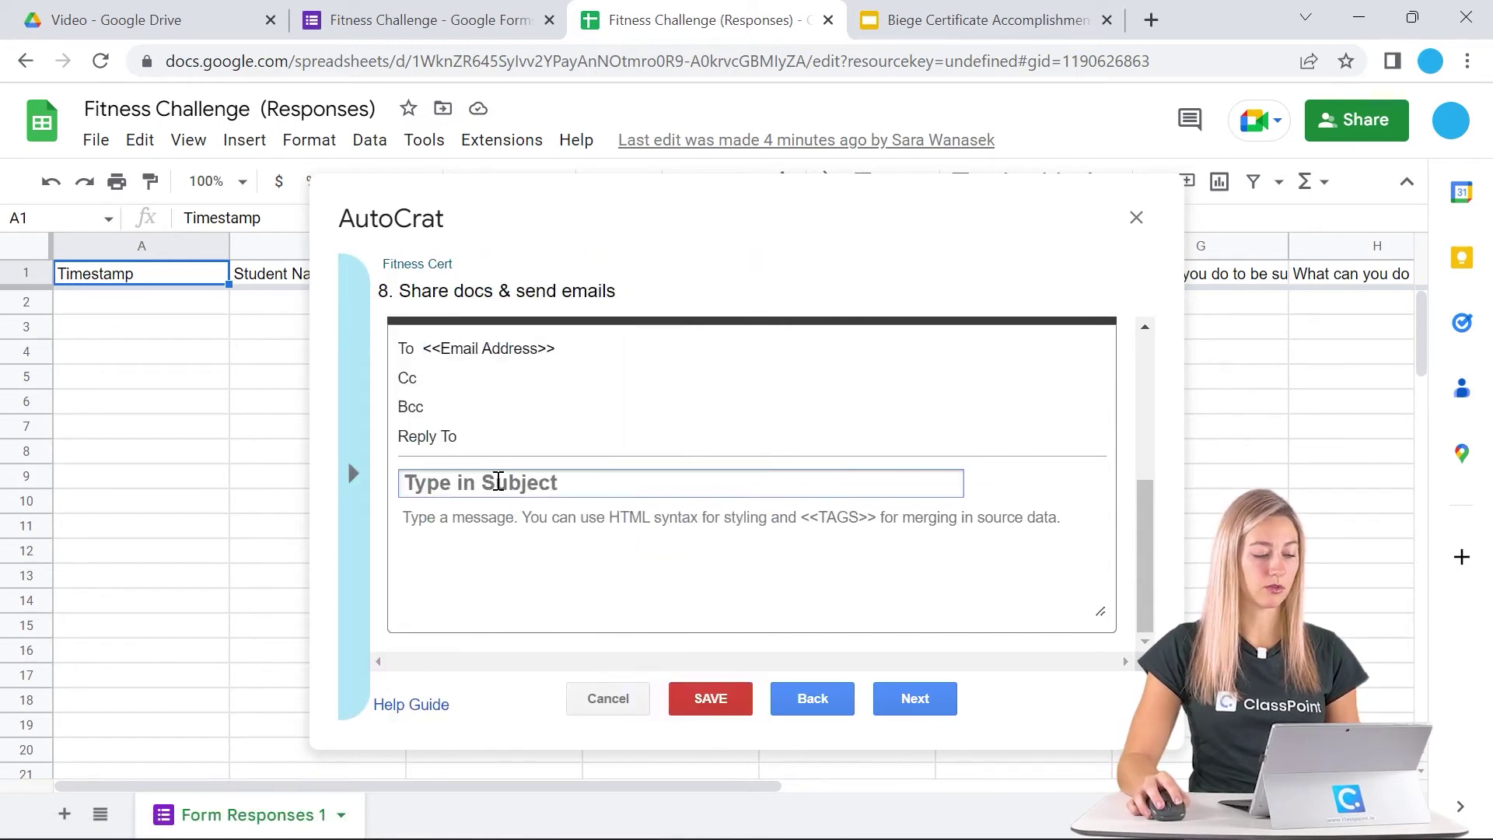
type("<<Student Name>>")
type(", Congrats!")
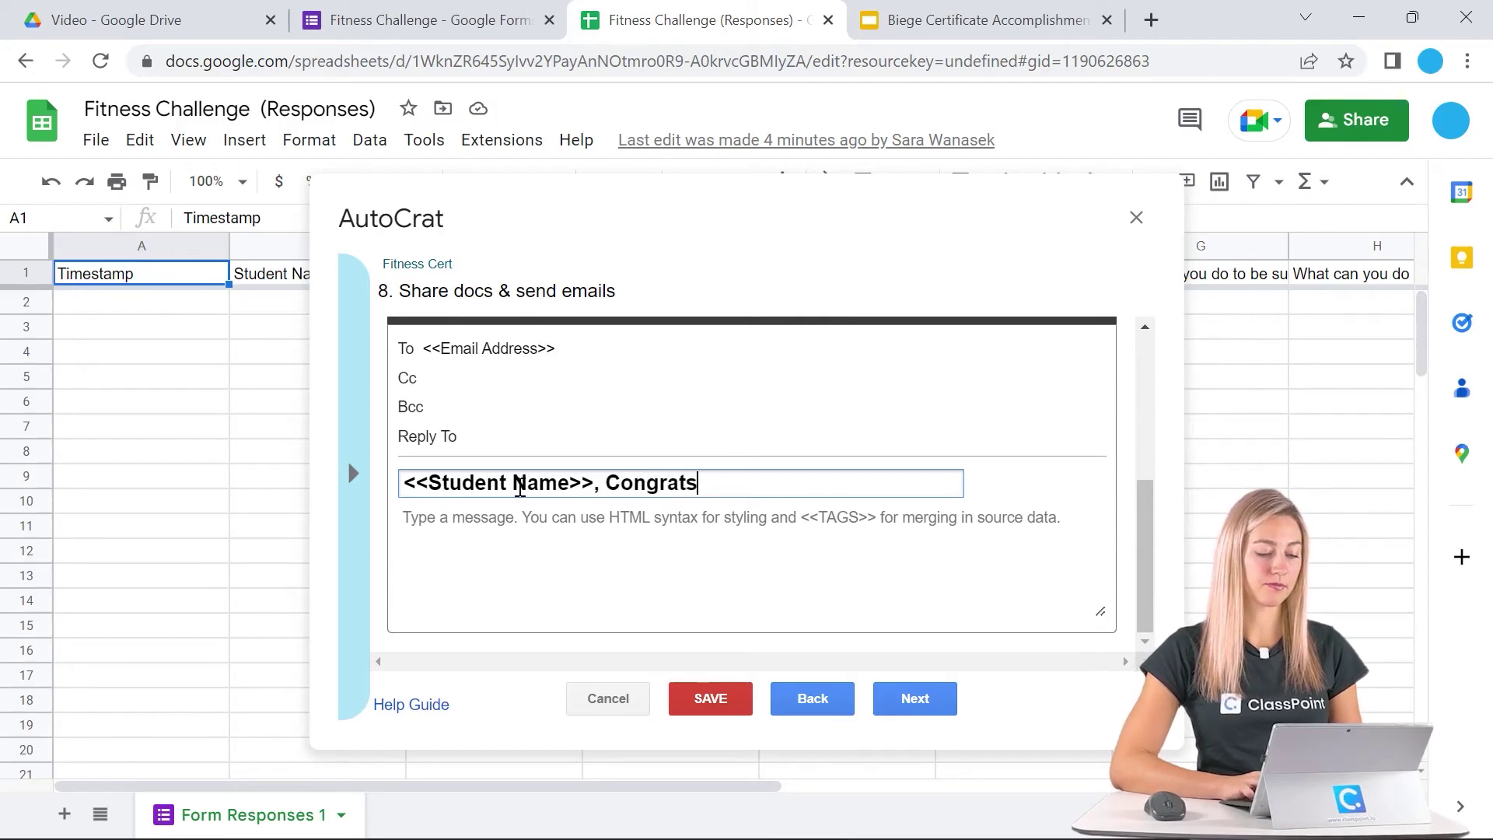
left_click(1078, 710)
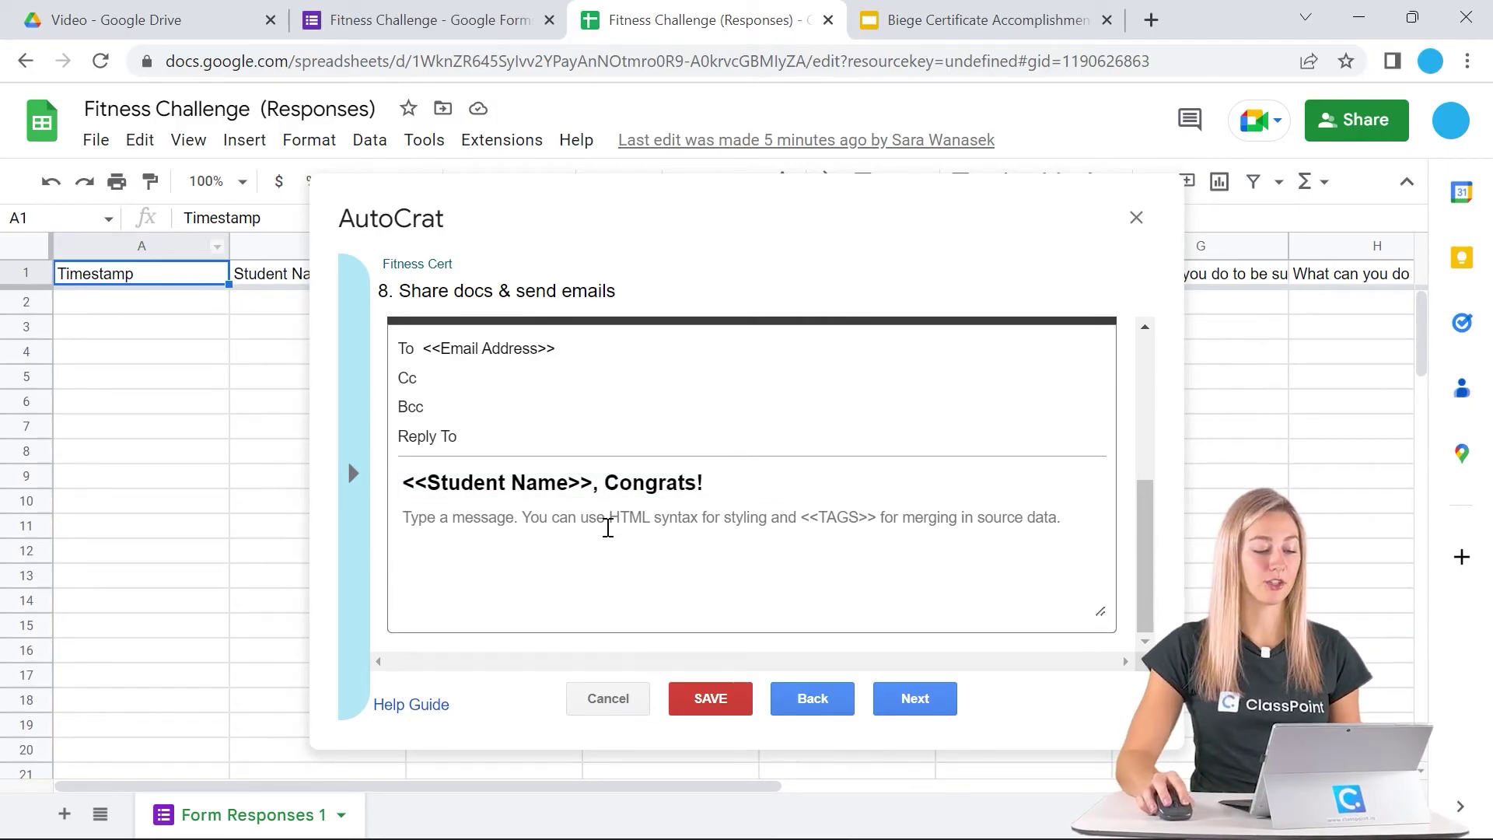
- Write the body: '<<Student Name>>, Congrats! You have completed the <<challenge>>! Great Job! See you next year.'
left_click(607, 529)
type("<<Student Name>>")
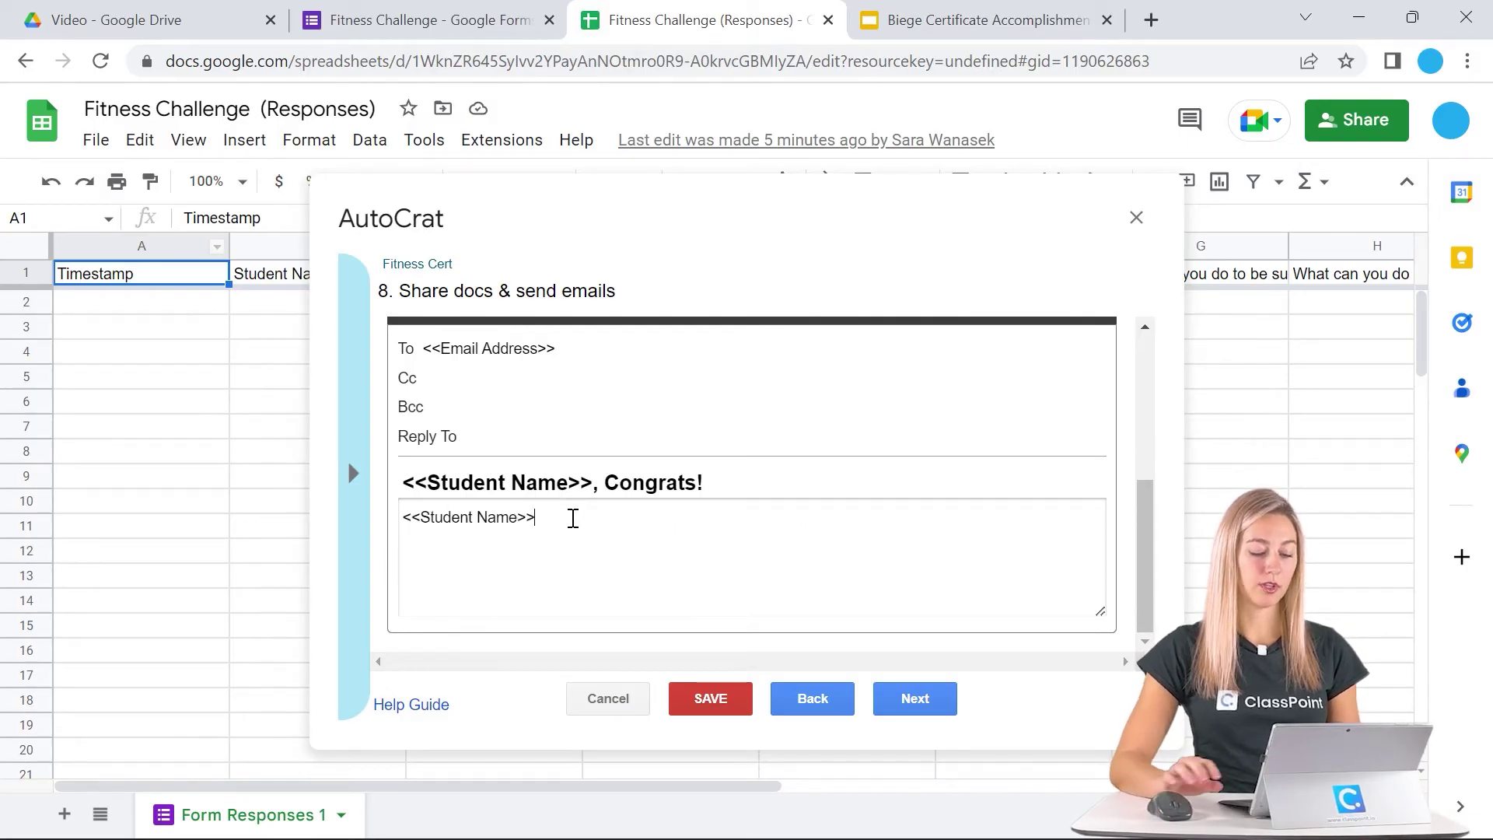
type(",")
key("Return")
key("Return")
type("Congrats")
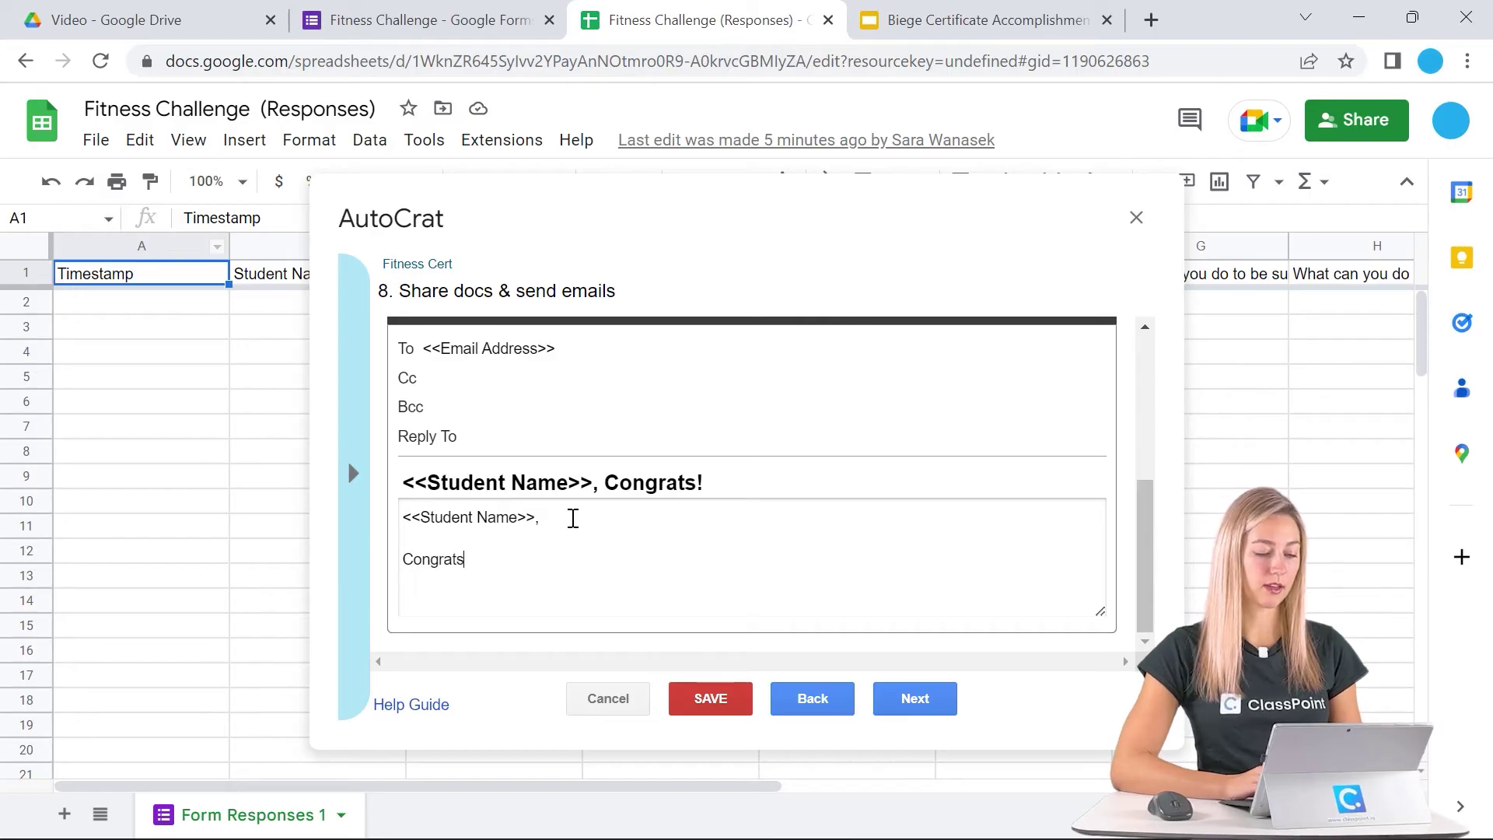
type("! You have completed the")
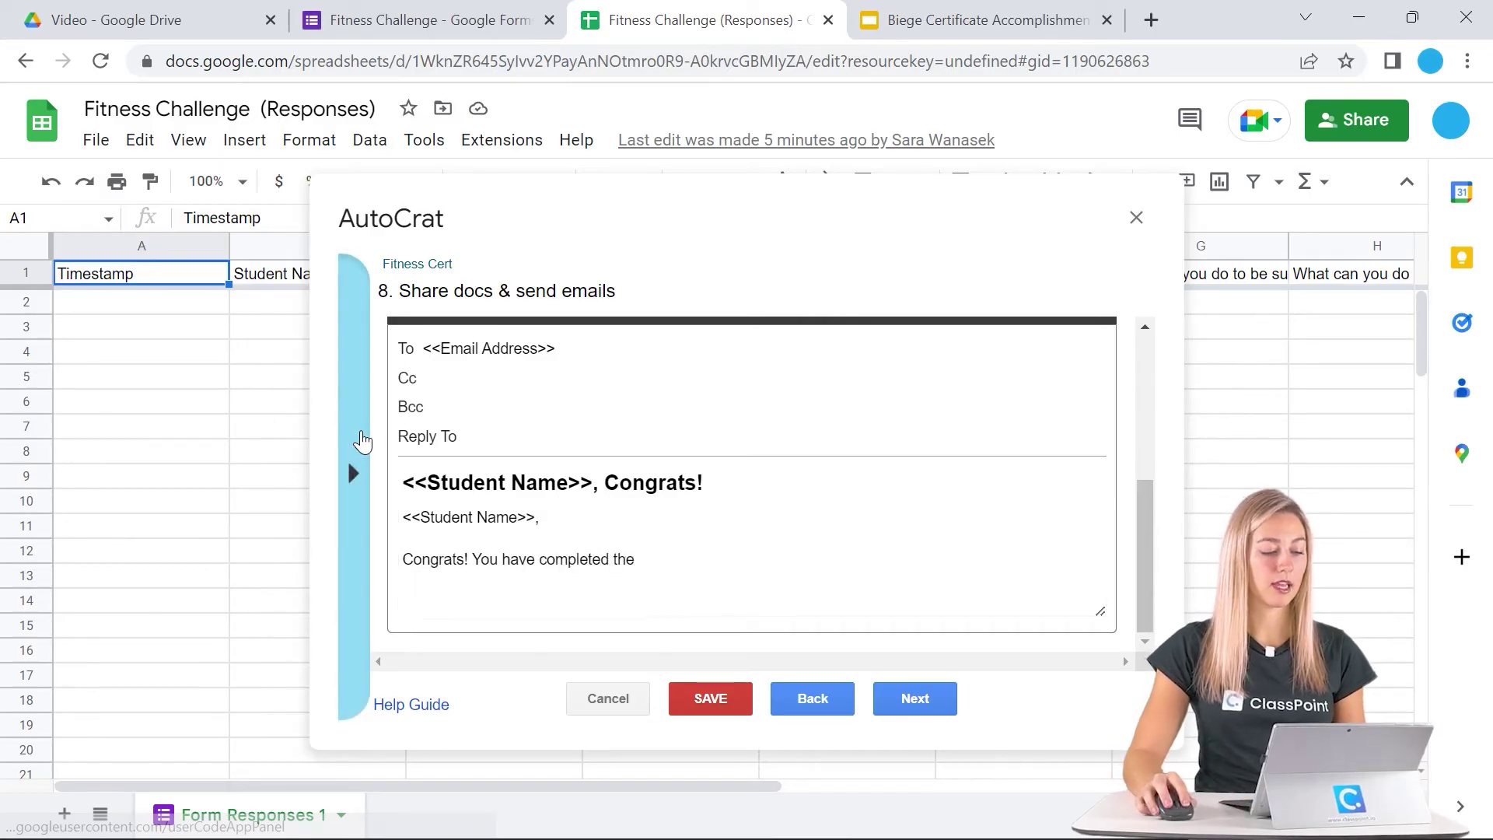
left_click(362, 441)
scroll(555, 556, "down", 1)
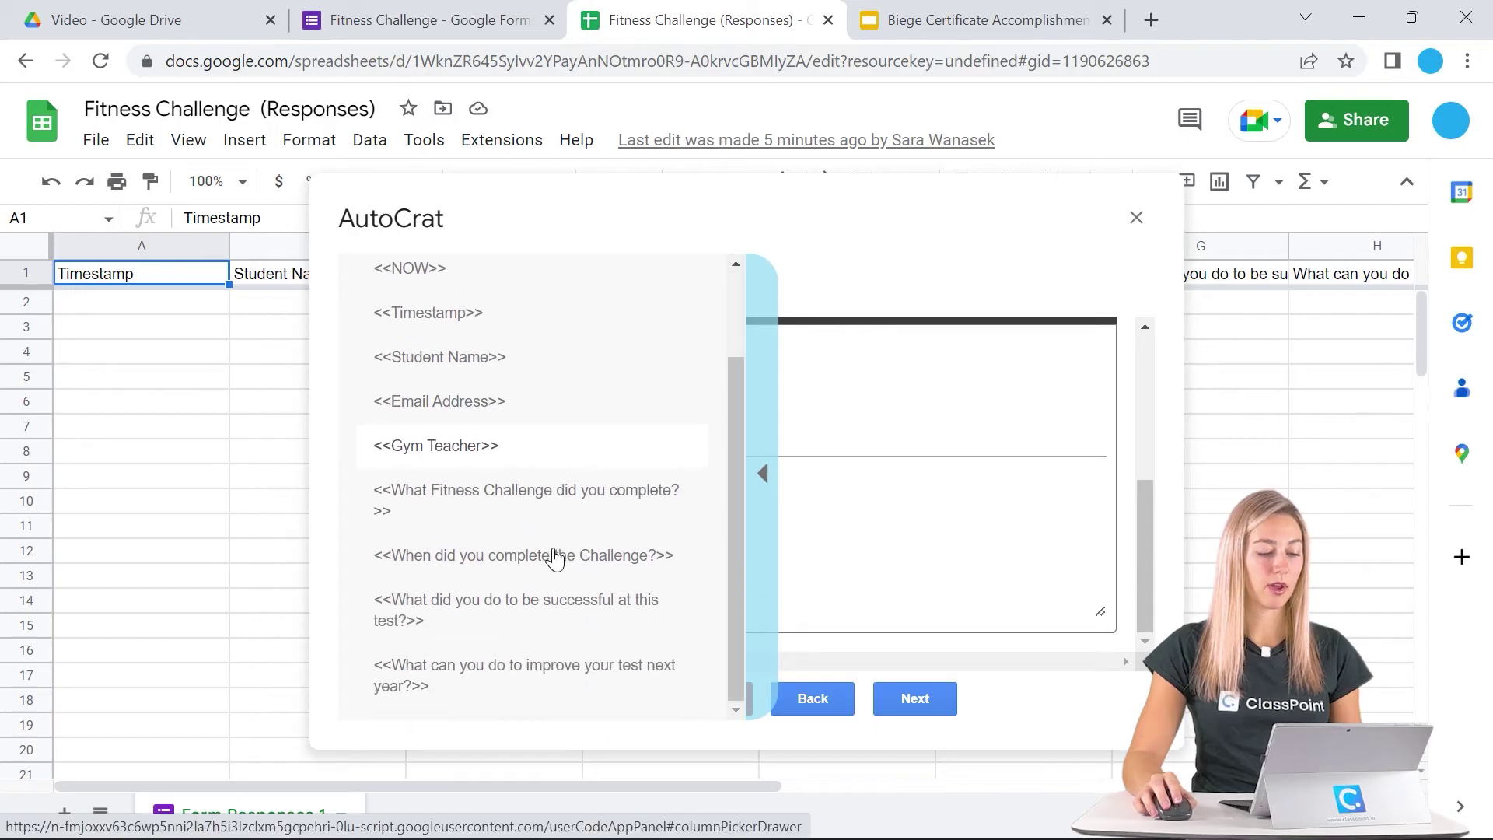
left_click(523, 499)
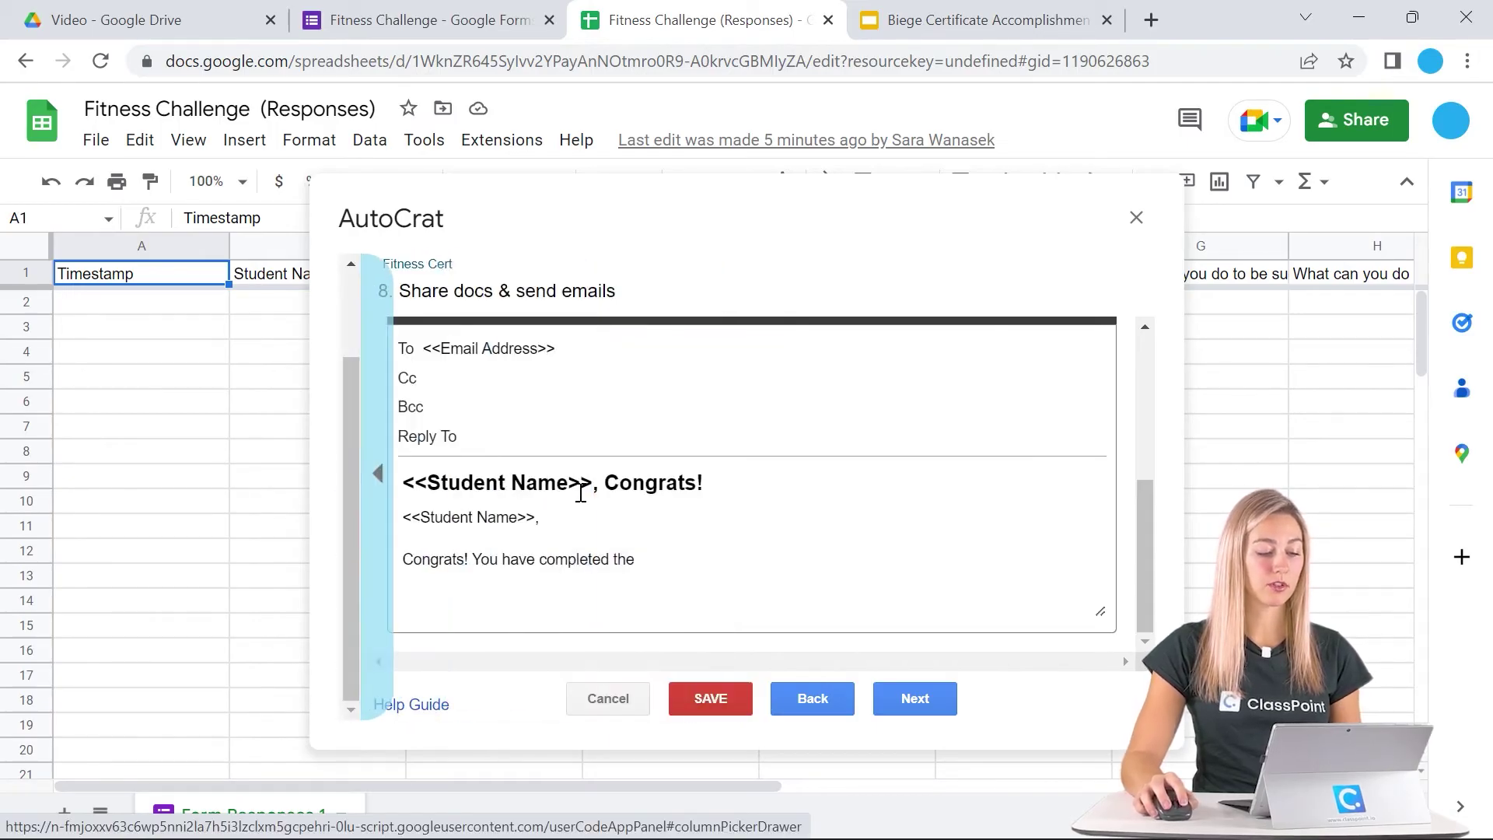
left_click(683, 553)
type("<<What Fitness Challenge did you complete?>>")
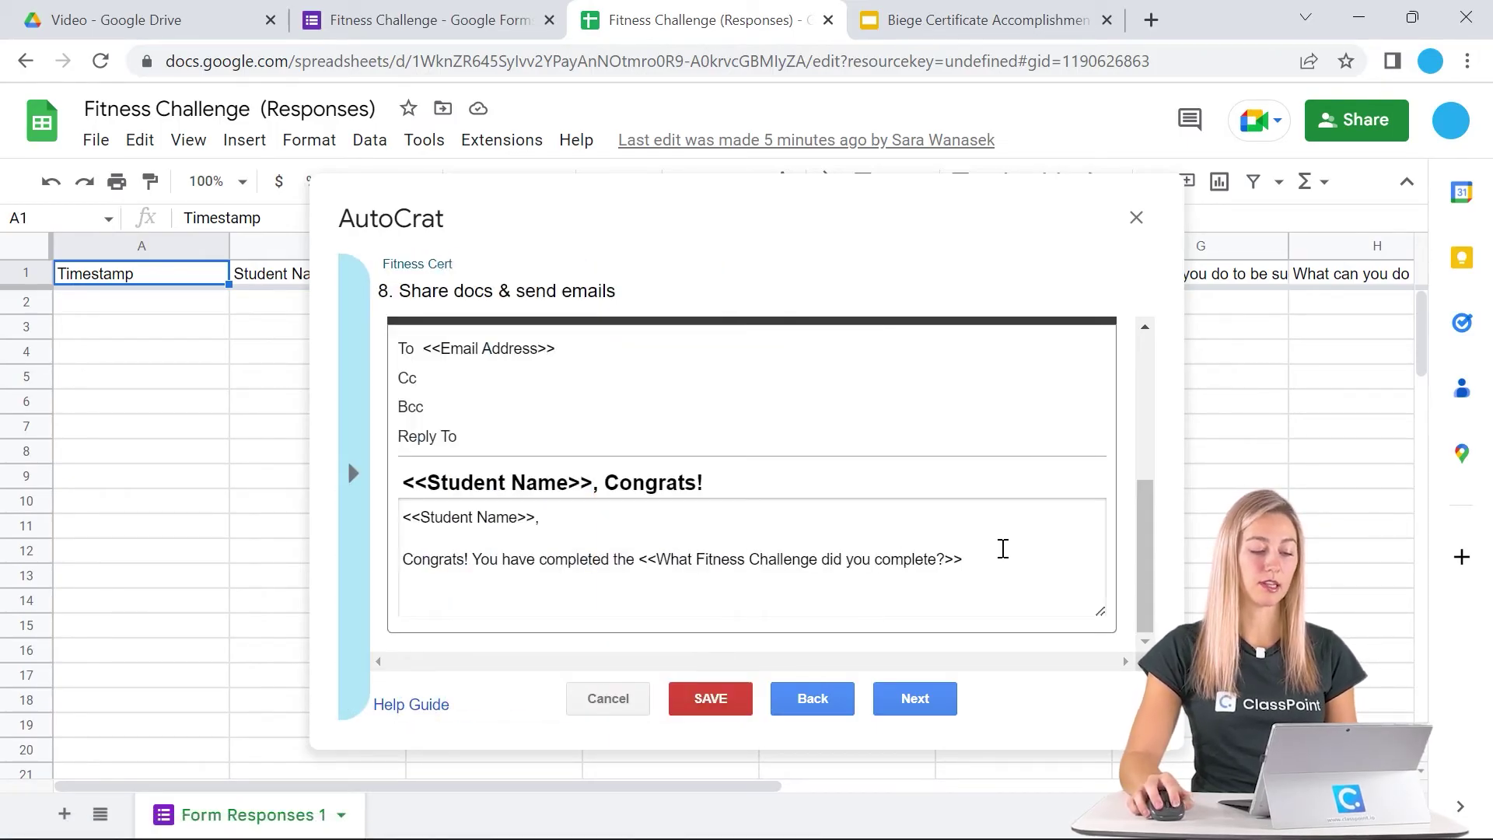
type("! Great Job!")
key("Return")
key("Return")
type("See you next year.")
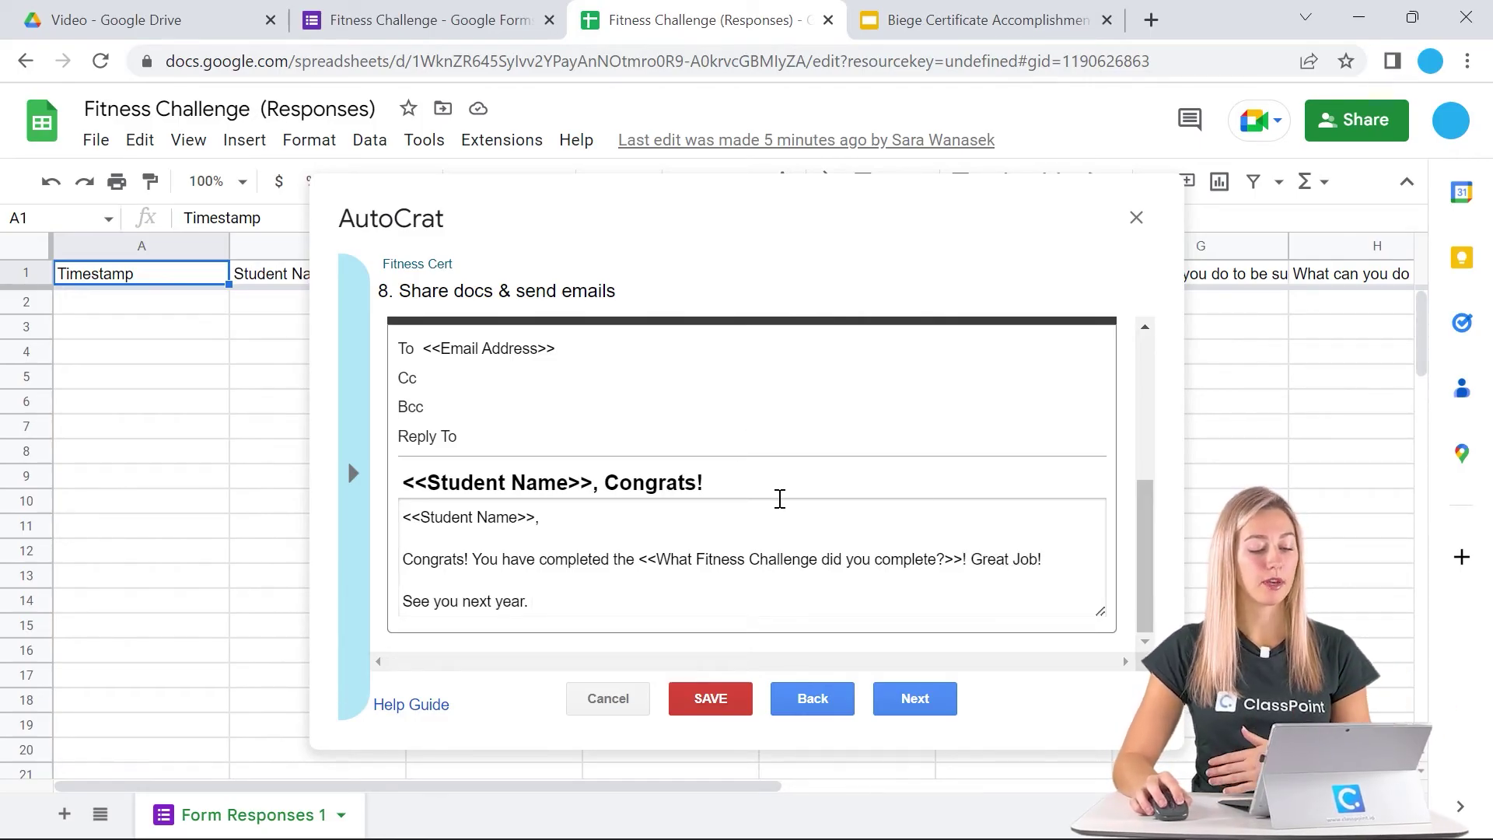
- Make the job run on form submission, enable form triggers, and leave the time trigger off
left_click(915, 697)
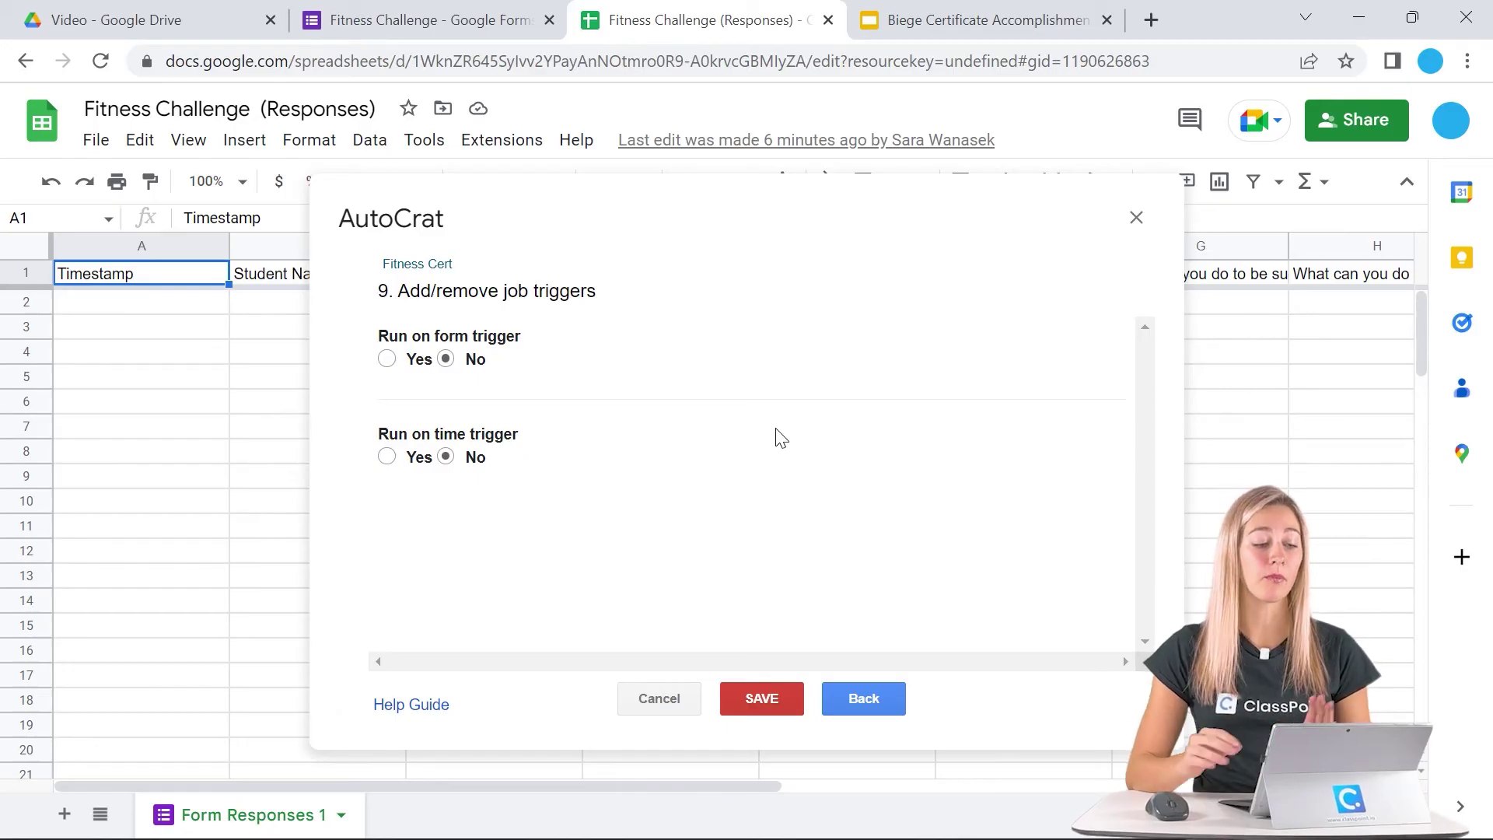
left_click_drag(537, 342, 382, 338)
left_click(386, 358)
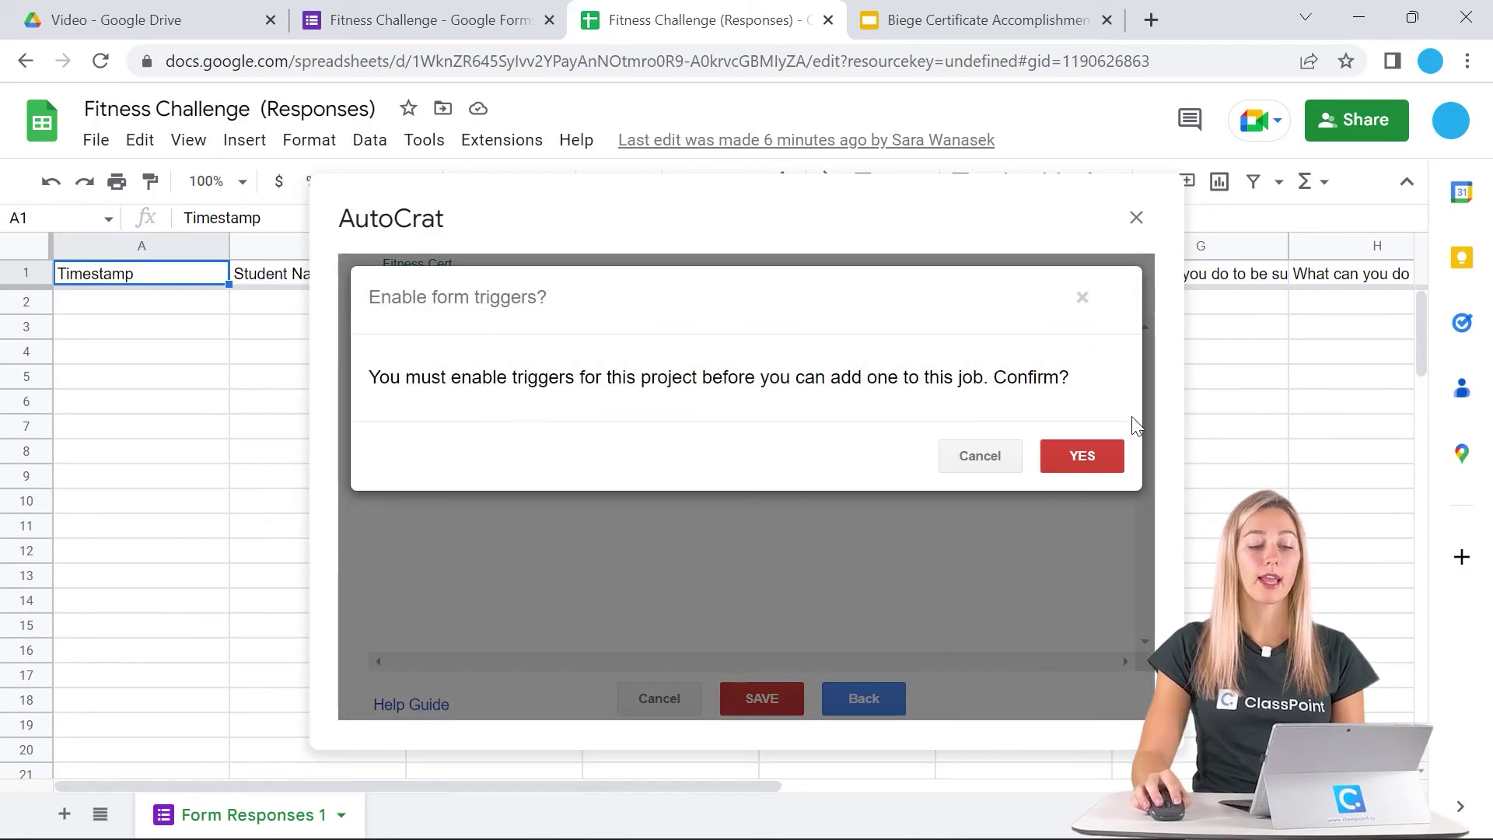
left_click(1087, 451)
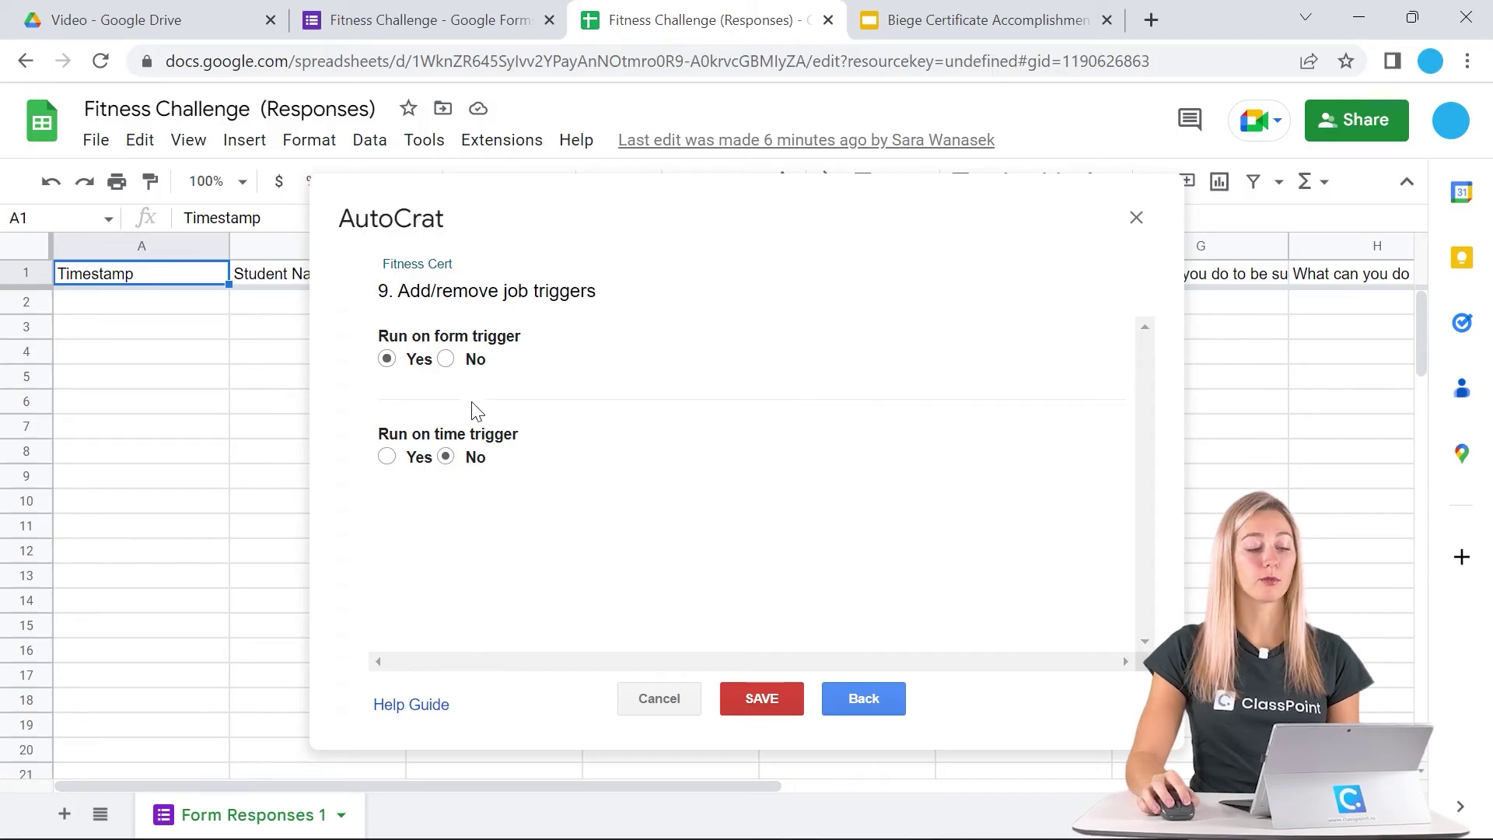
double_click(453, 438)
left_click(467, 453)
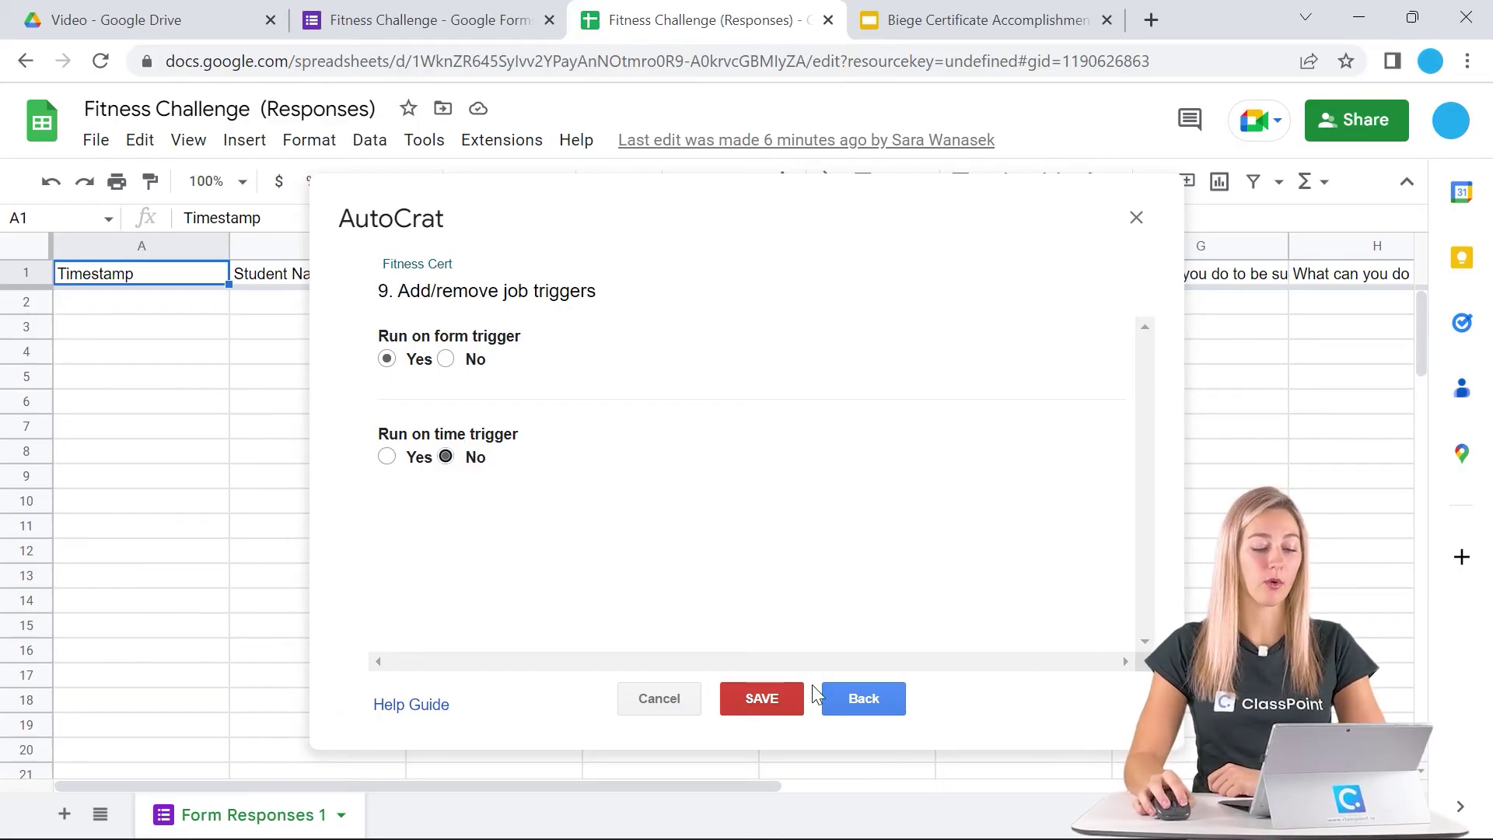
- Save the Fitness Cert job and open Manage triggers from Existing Jobs
left_click(783, 698)
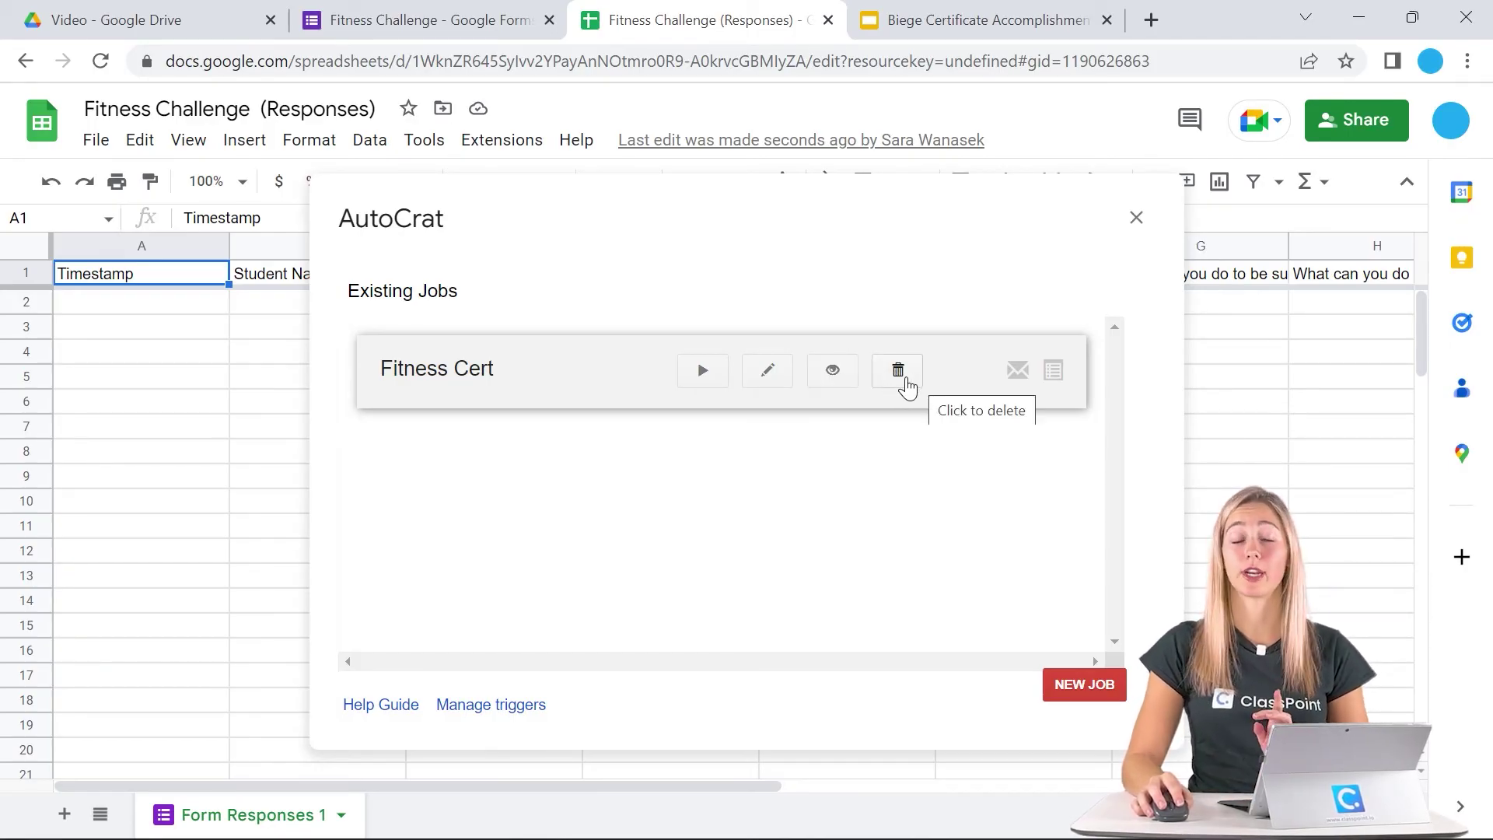
left_click(477, 705)
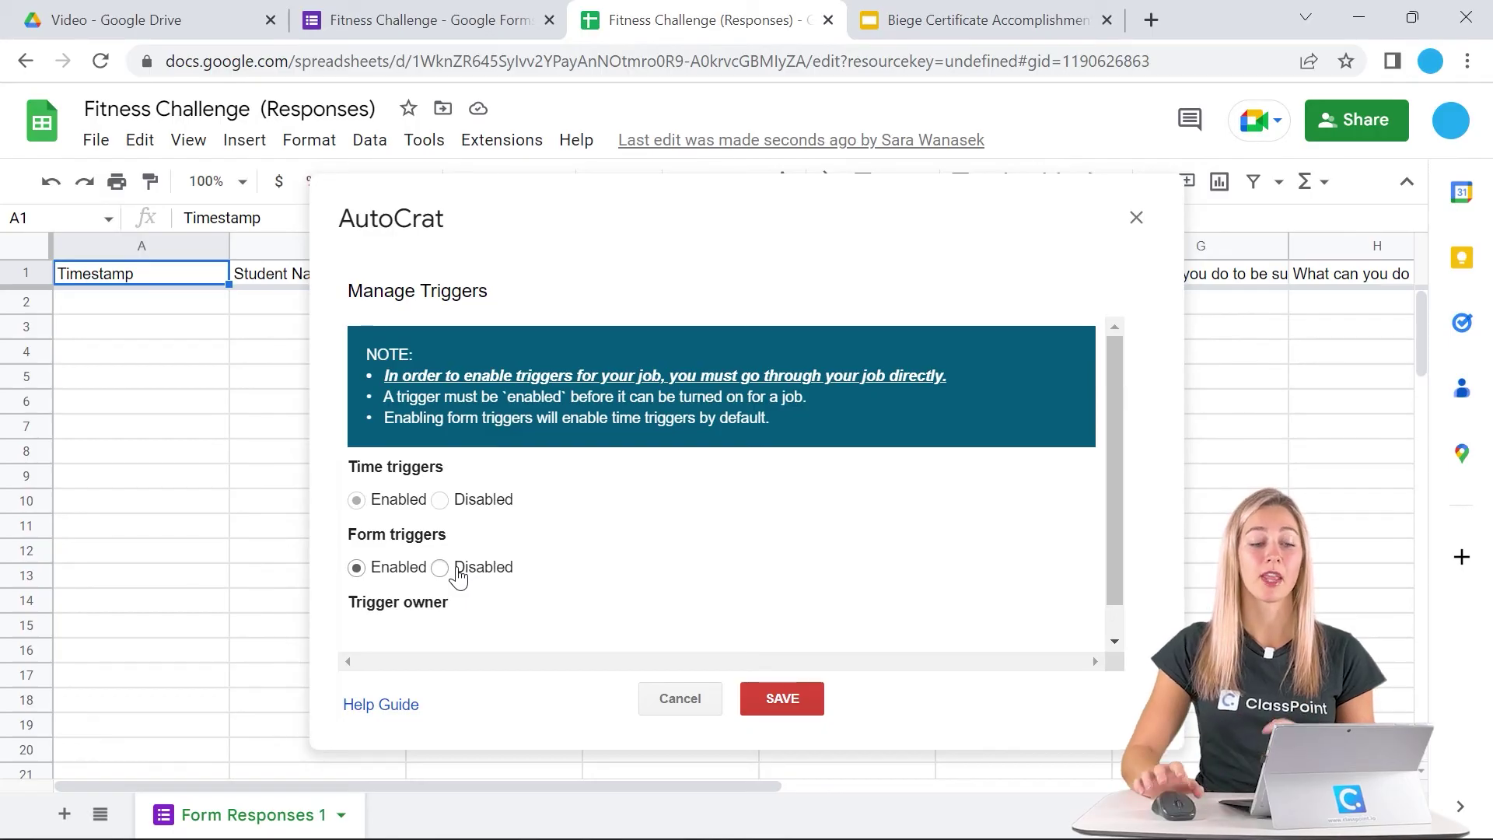
- Save the trigger settings and copy the Fitness Challenge form's shareable link
left_click(821, 708)
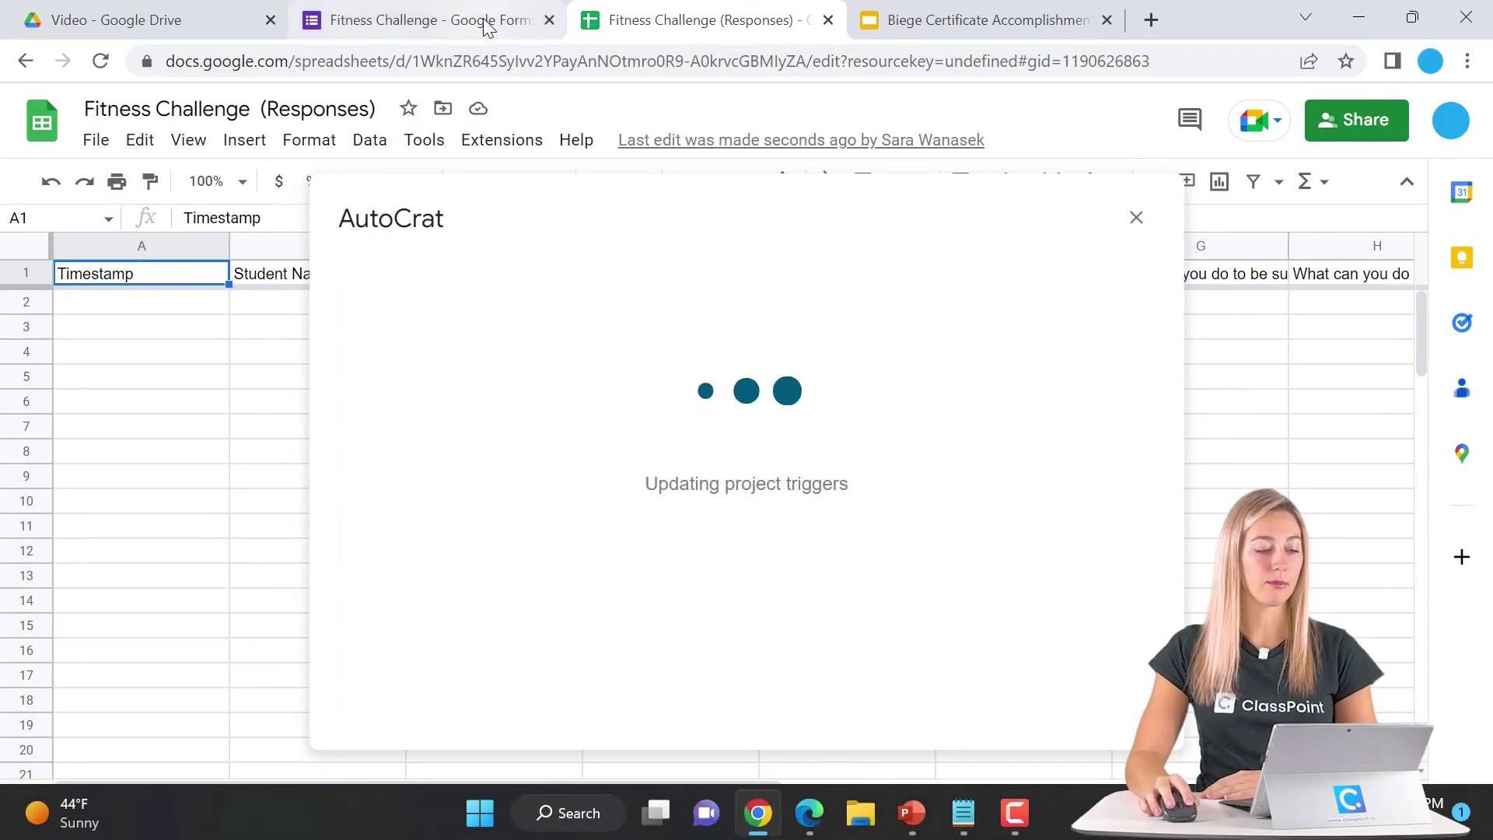
left_click(419, 19)
left_click(1309, 118)
left_click(644, 295)
left_click(1022, 476)
- Open the copied form link in a new Incognito window
left_click(758, 812)
right_click(772, 814)
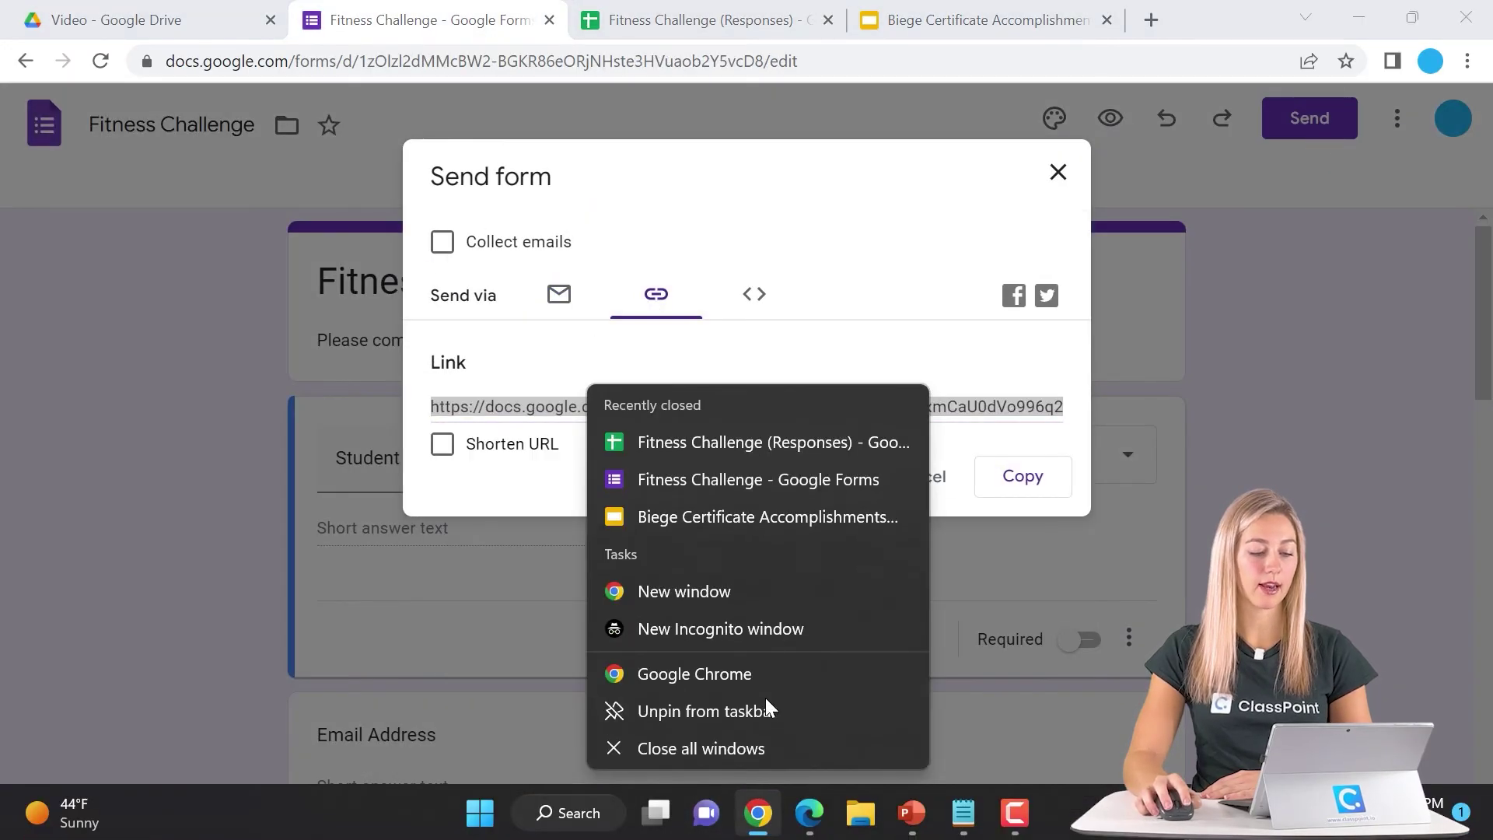
left_click(759, 593)
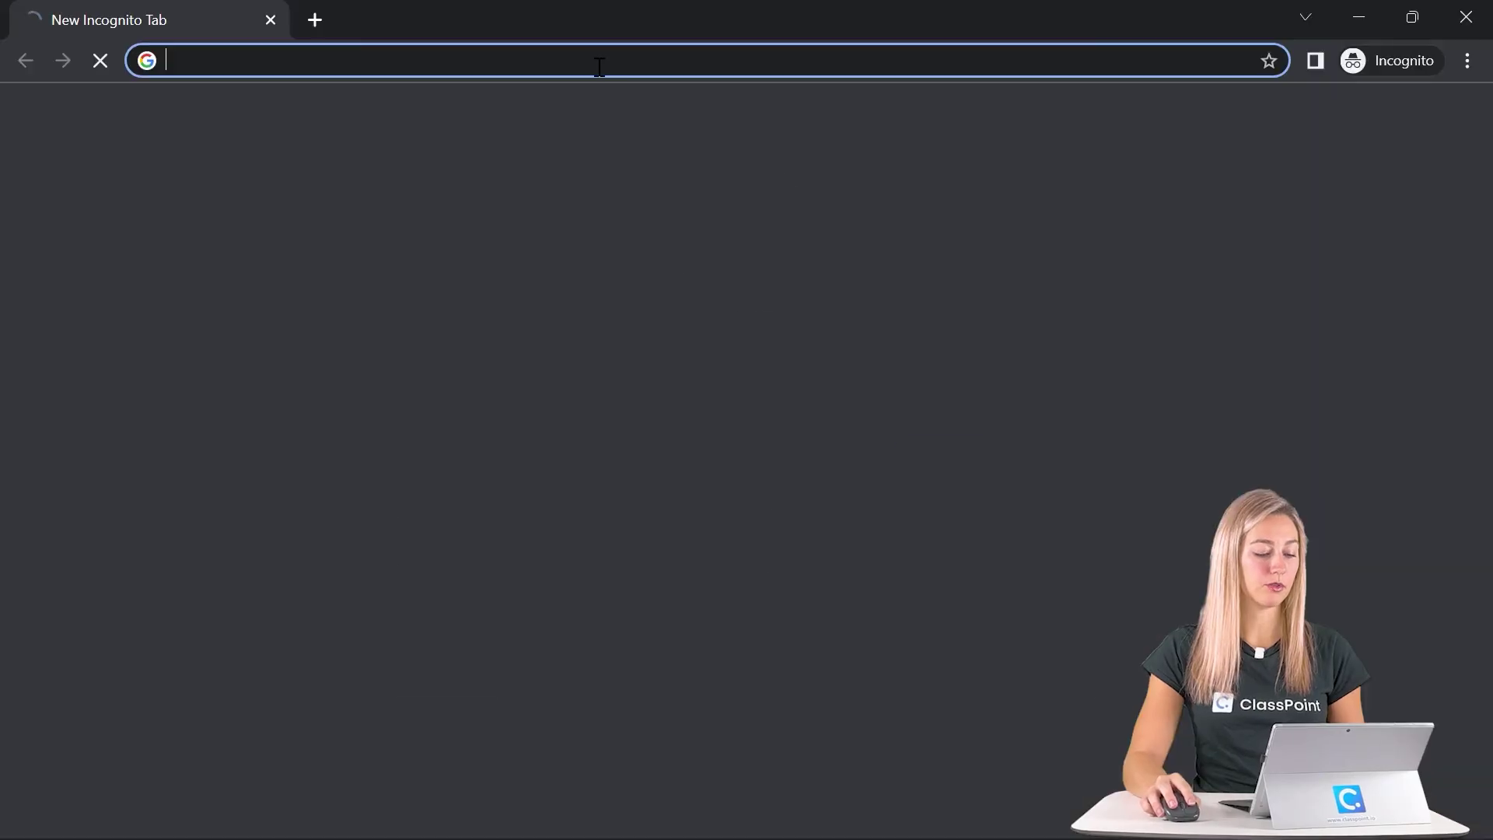
key("ctrl+v")
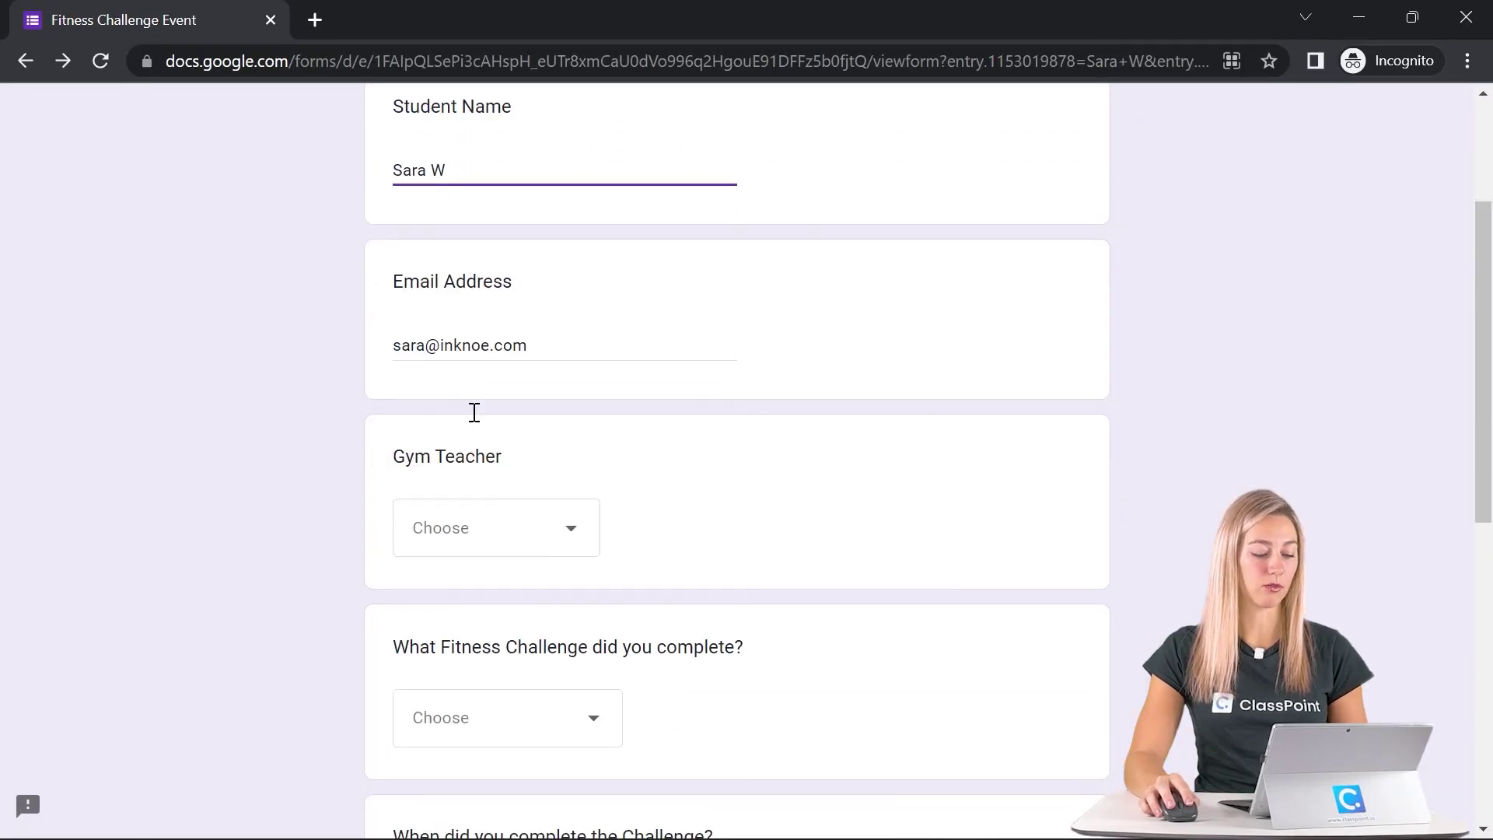
- Fill in a test response choosing a gym teacher and the 500 Yard Swim, then submit it
left_click(544, 537)
left_click(523, 493)
scroll(560, 506, "down", 3)
left_click(573, 507)
left_click(543, 663)
scroll(543, 663, "down", 6)
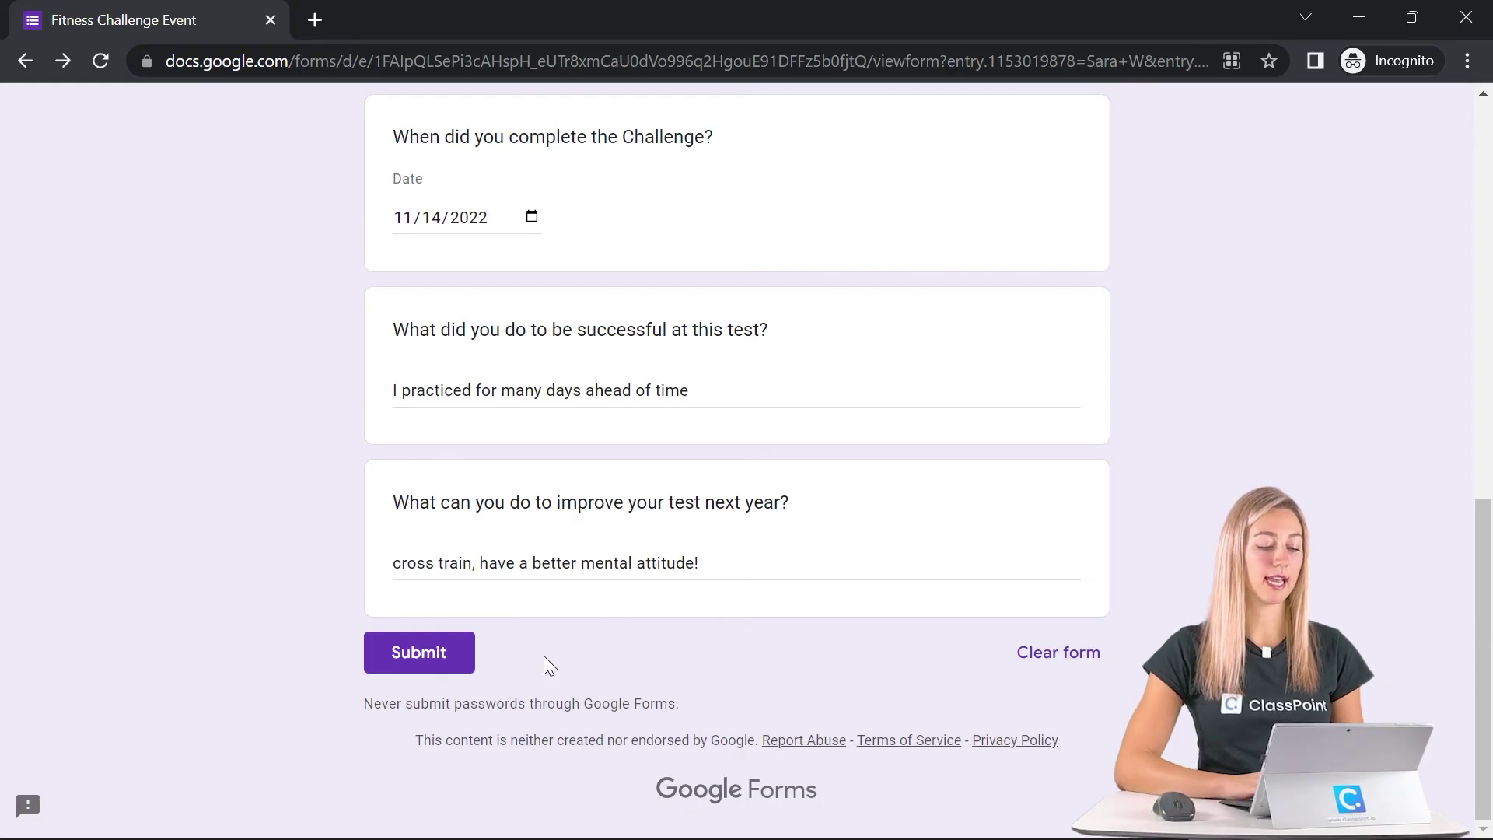
scroll(556, 482, "up", 2)
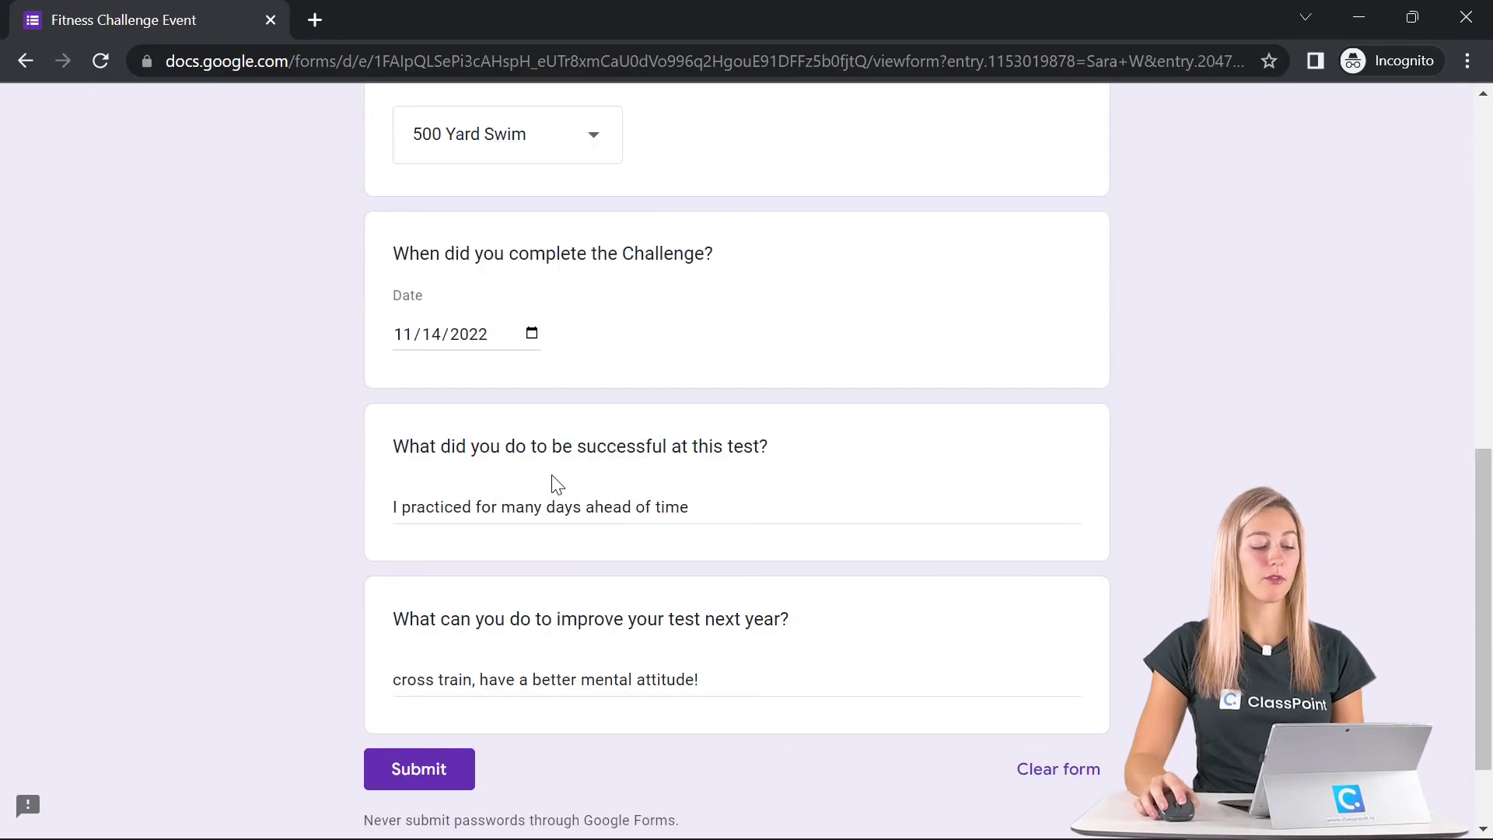
left_click(423, 772)
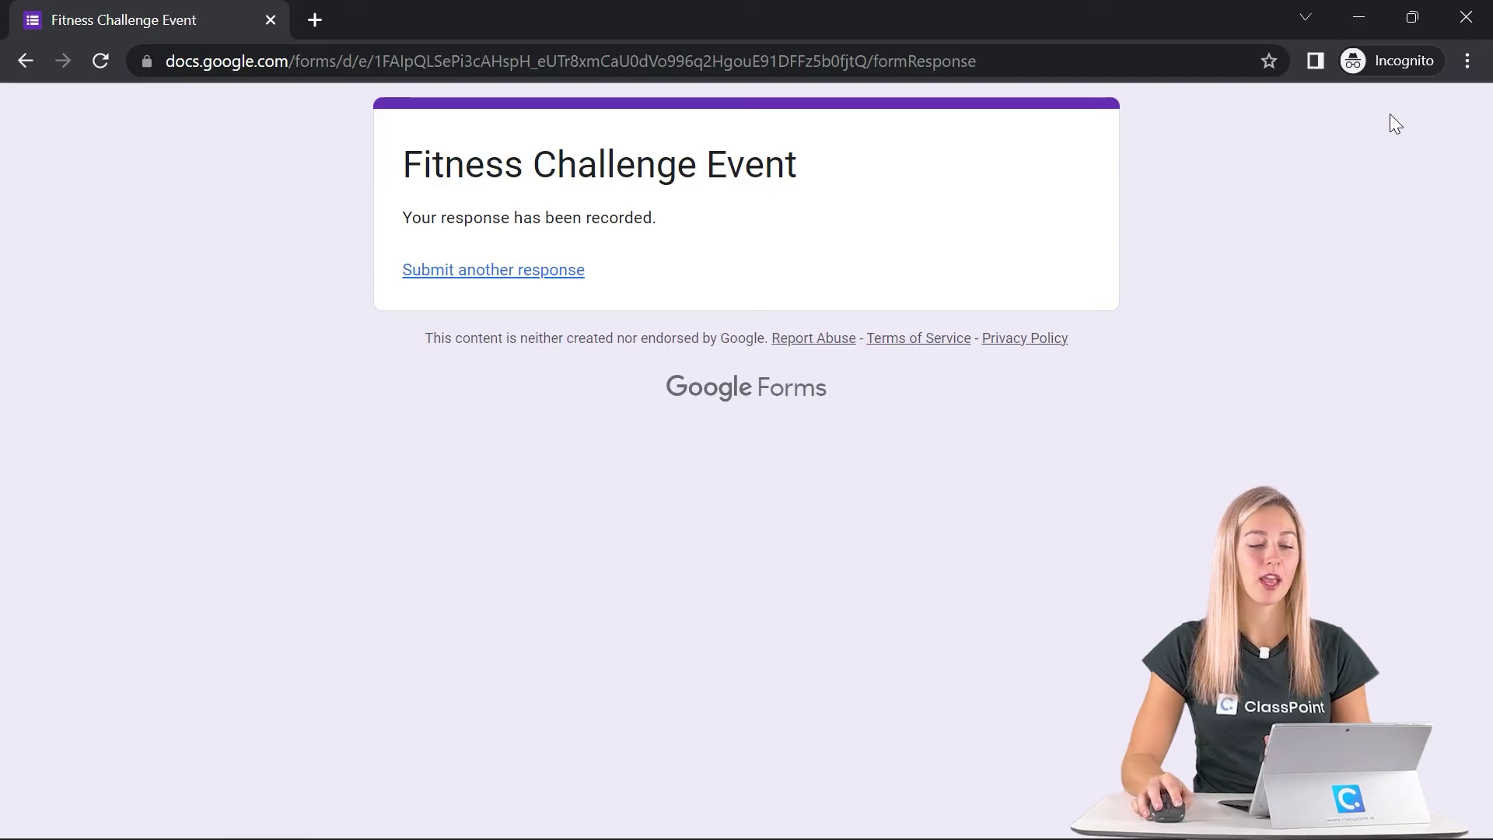
- Minimize the Incognito window, close the Send form dialog, and view the form's 1 response
left_click(1361, 19)
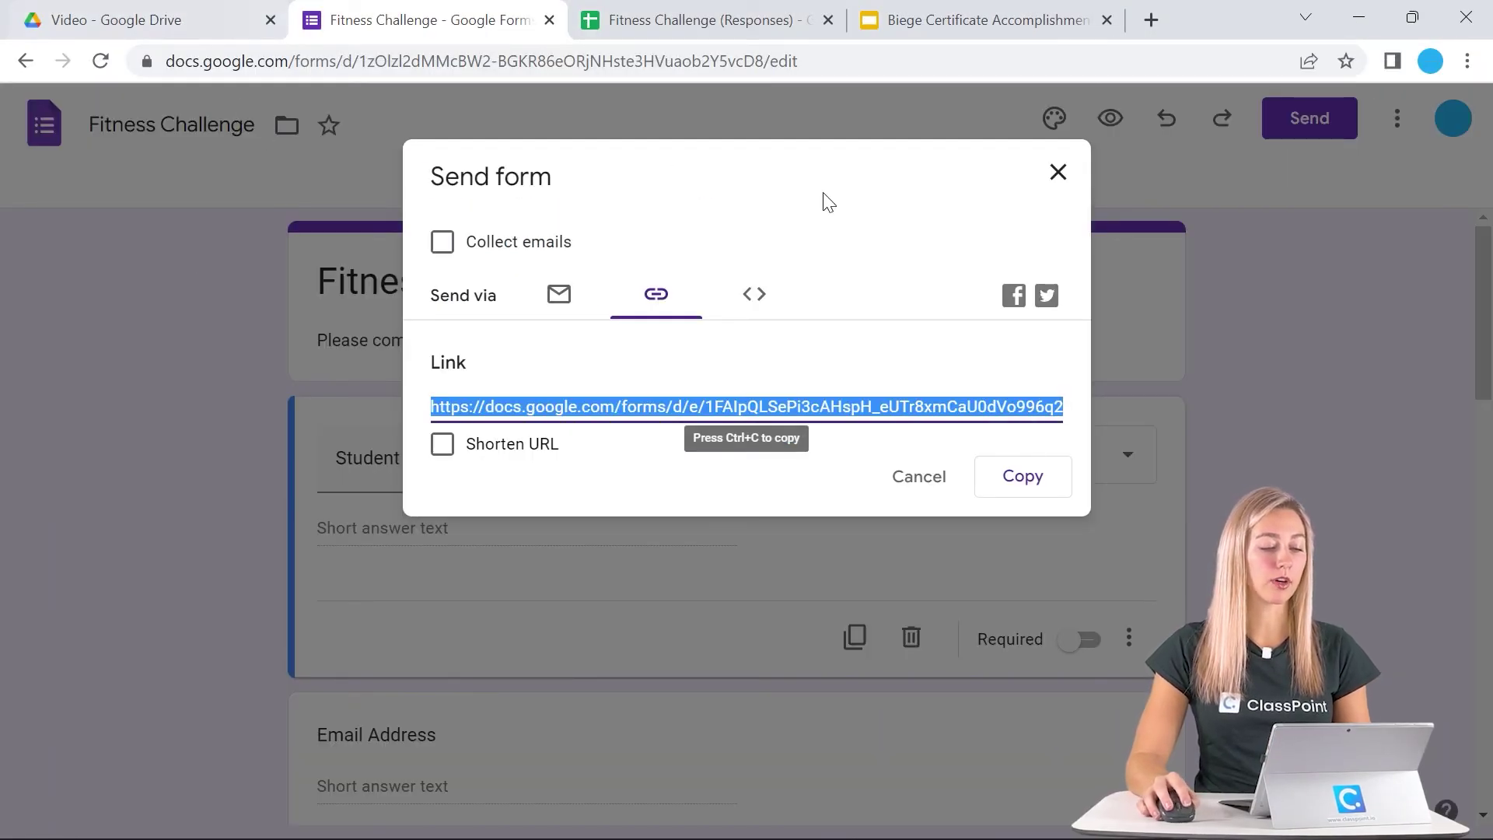
left_click(1055, 174)
left_click(756, 192)
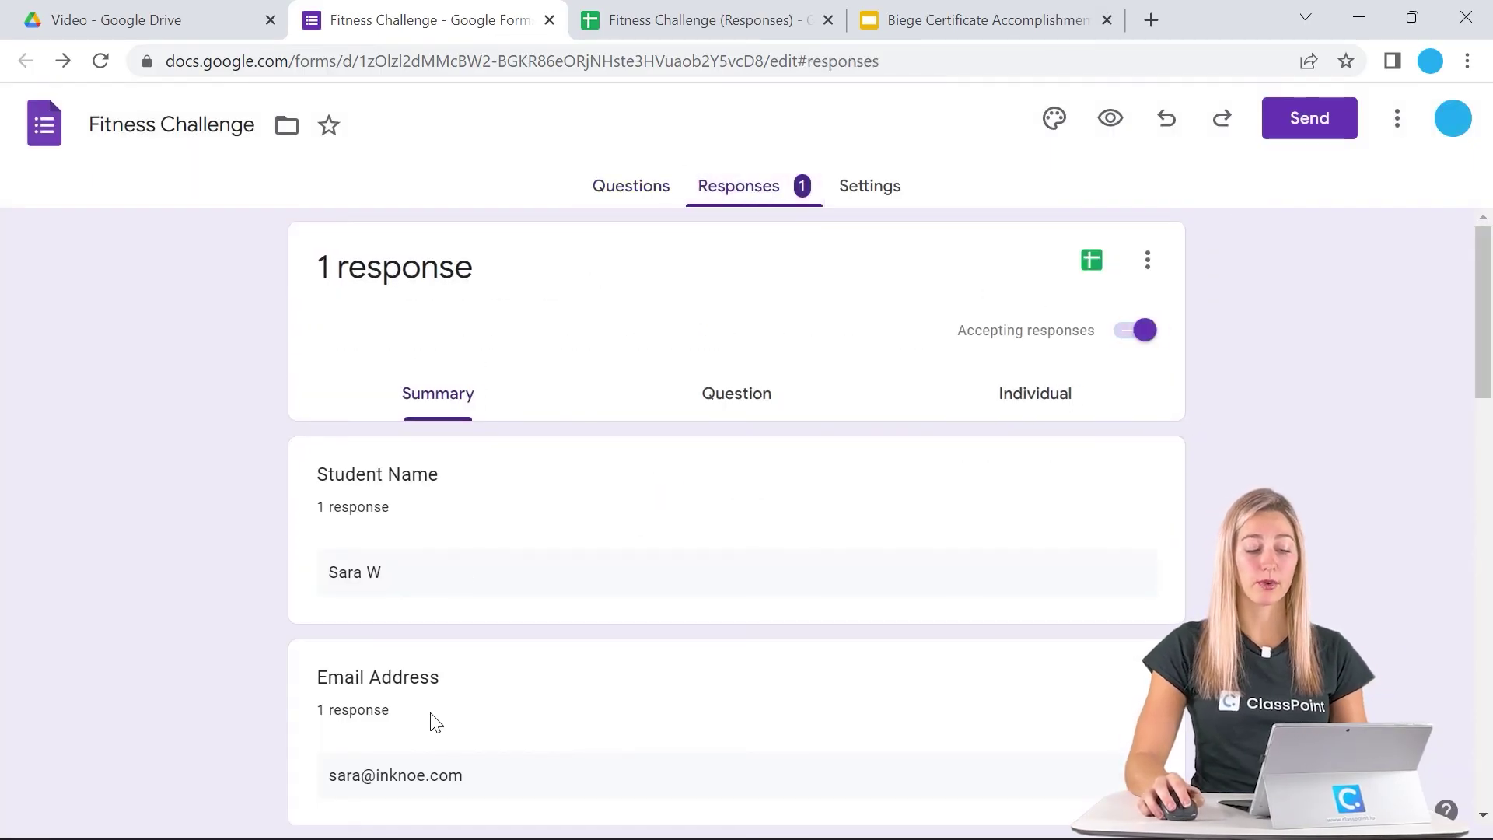
- Switch to the Fitness Challenge (Responses) sheet and close the AutoCrat dialog
left_click(727, 19)
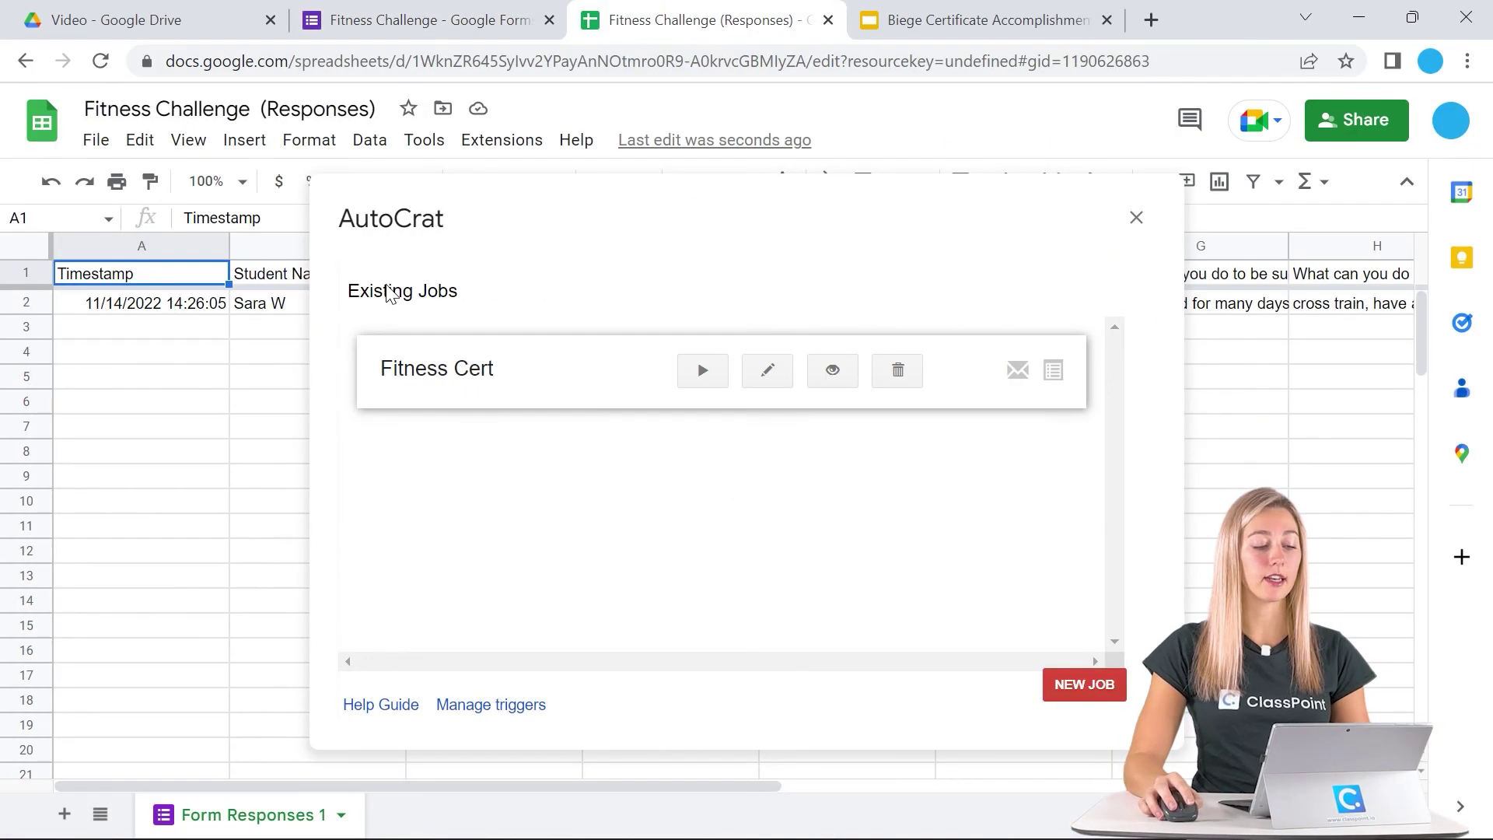
left_click(1134, 219)
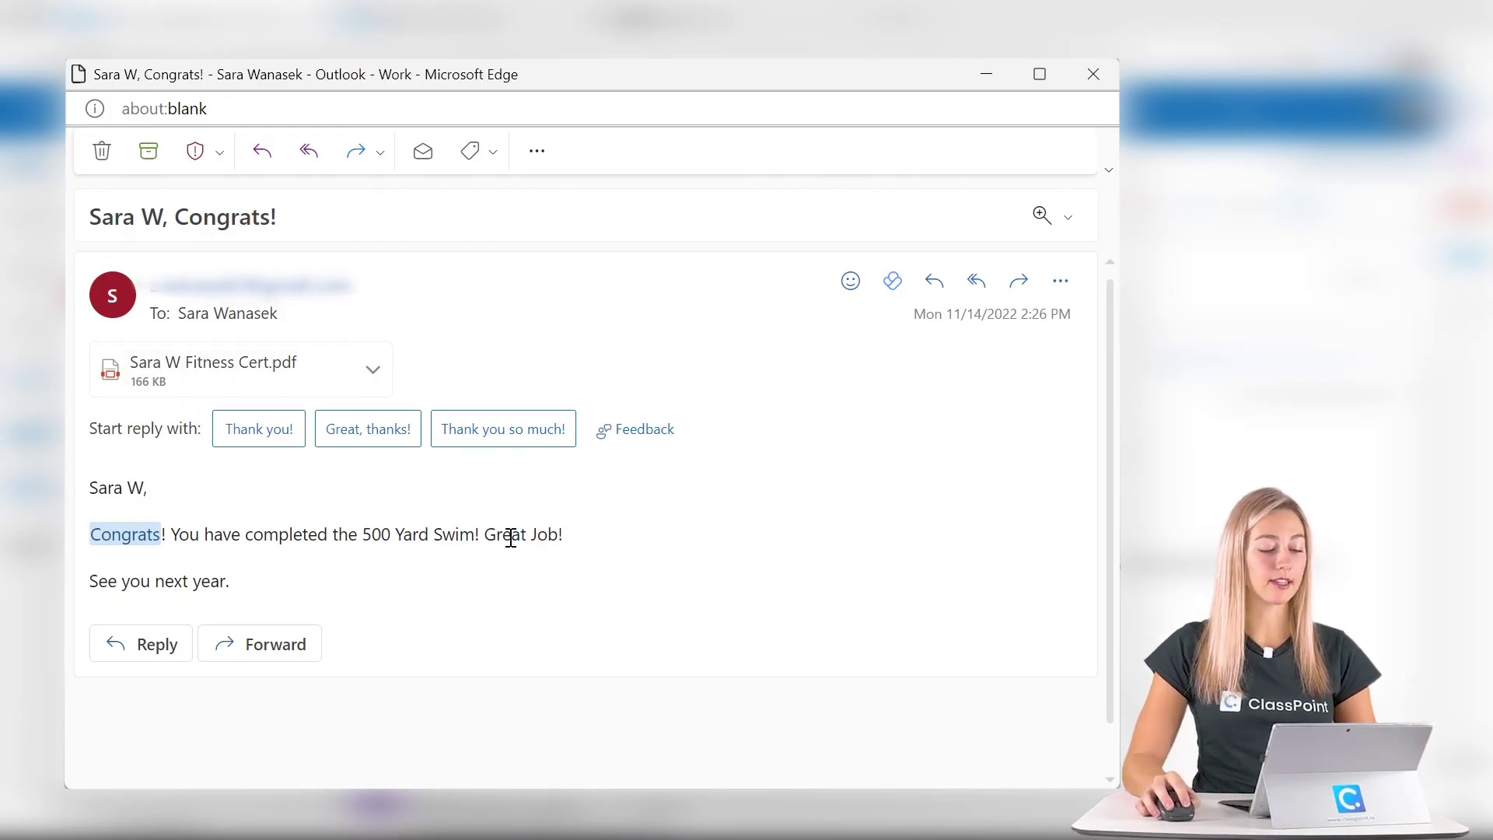
- Highlight 500 Yard Swim in the received email, then preview the attached Fitness Cert PDF
left_click_drag(475, 536, 362, 536)
left_click(348, 614)
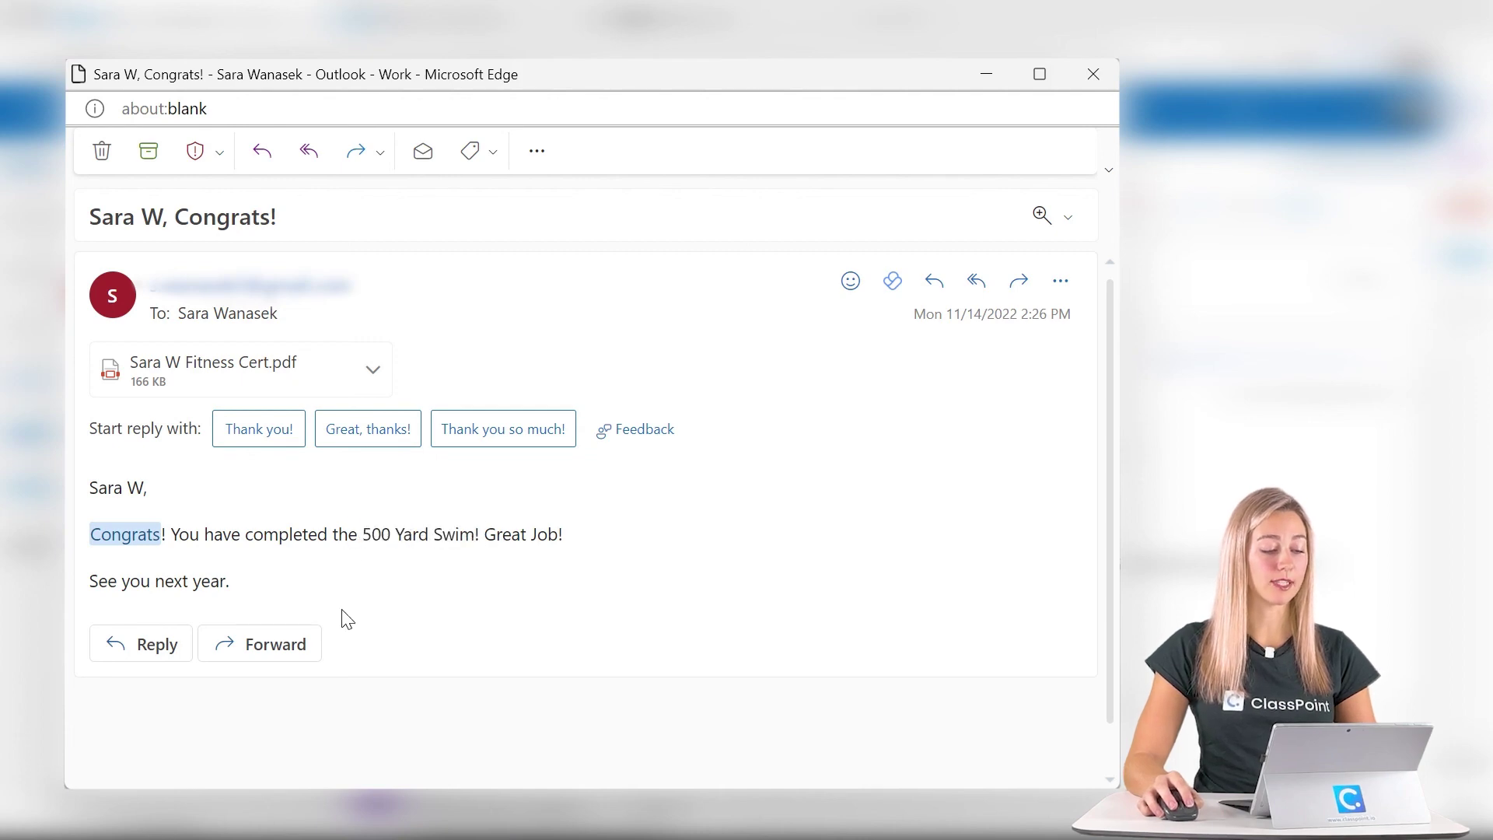
left_click(282, 384)
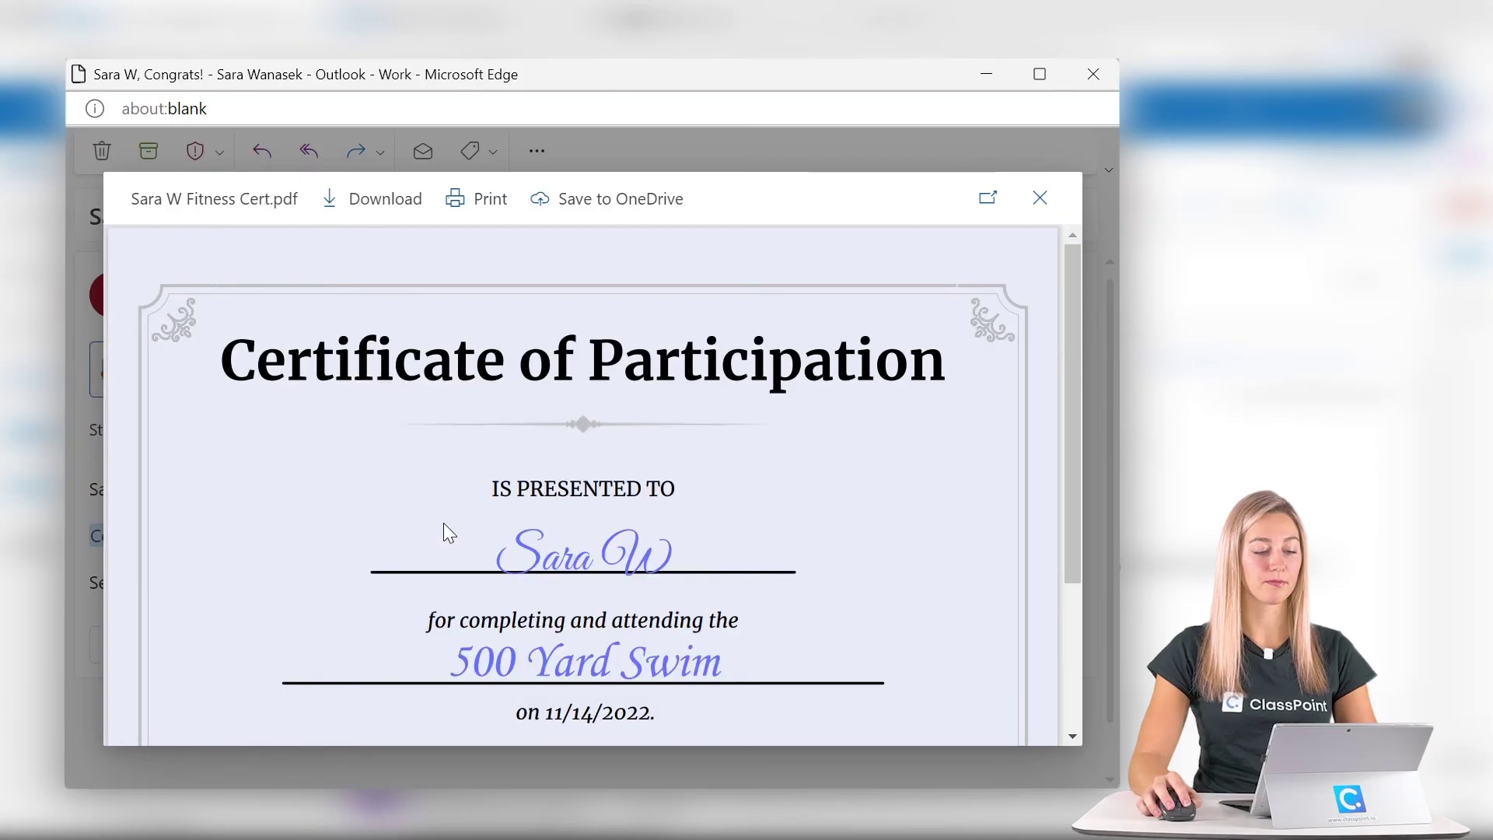
scroll(443, 522, "down", 3)
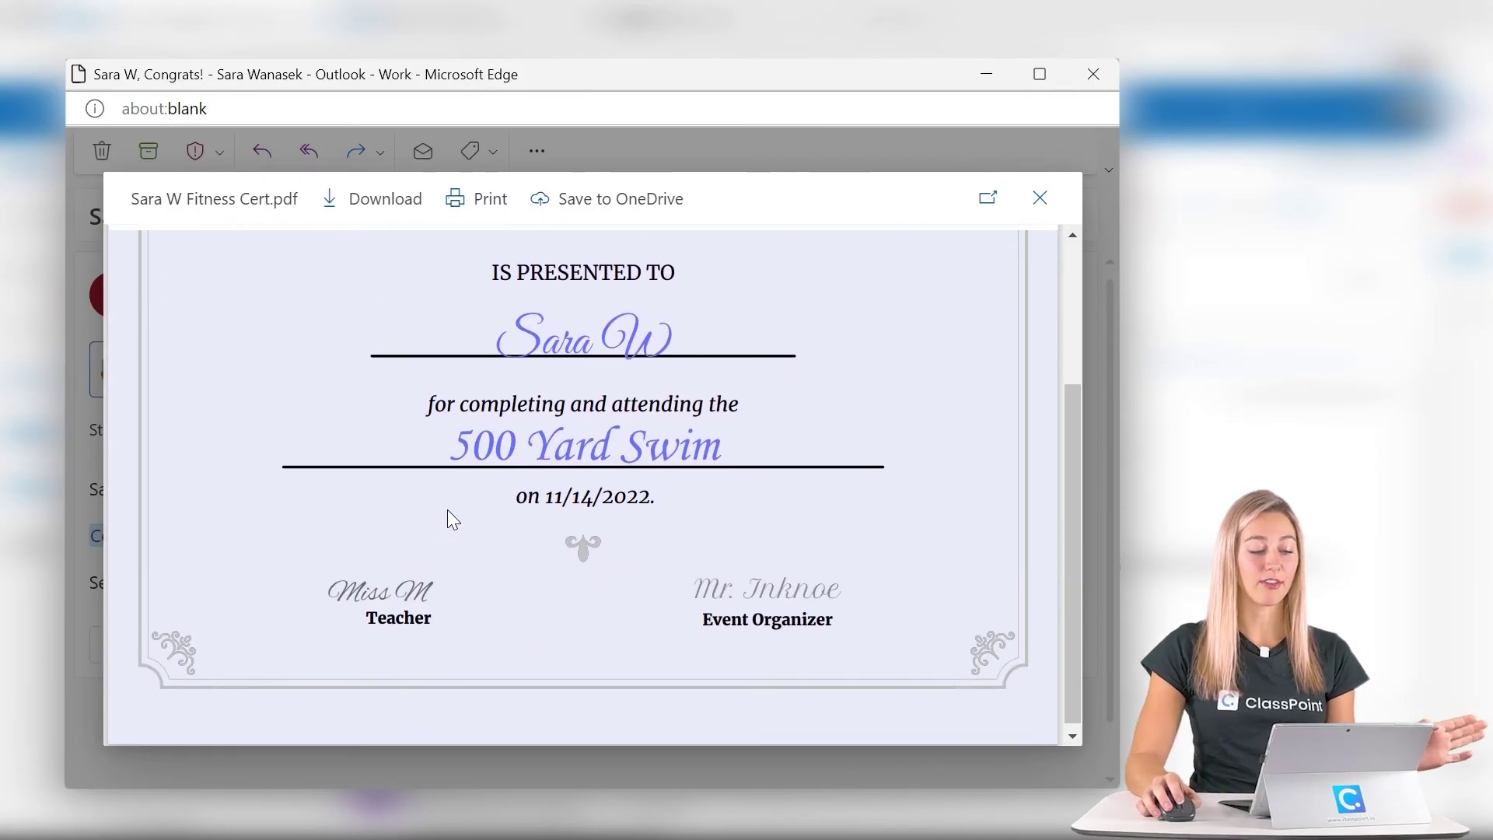